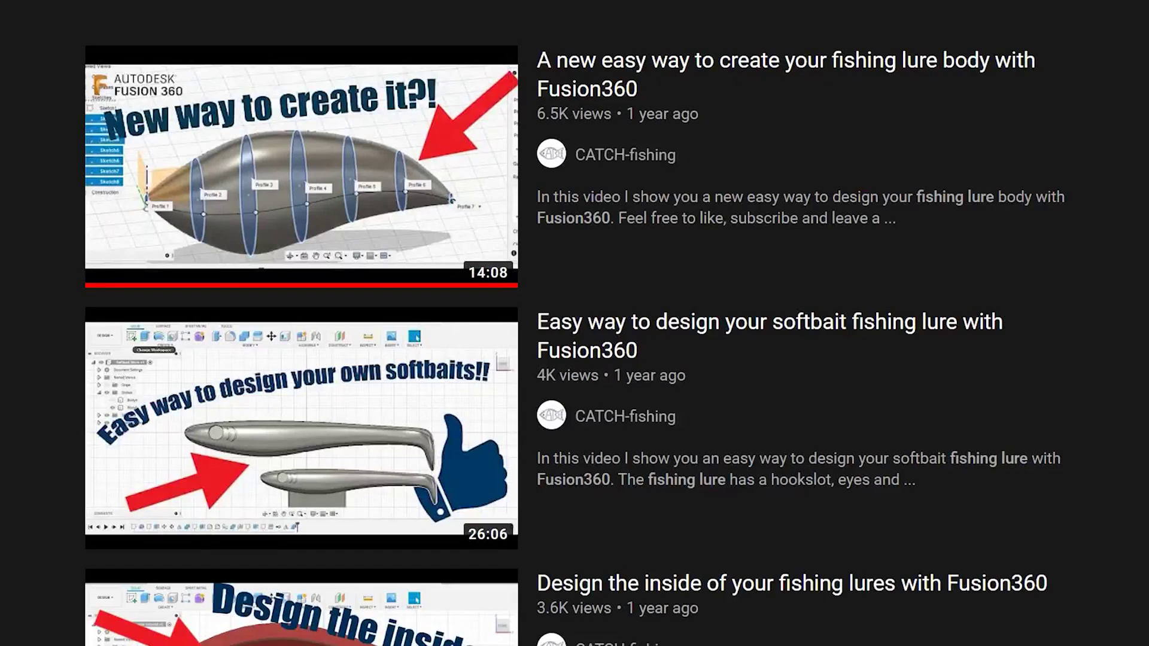
# Step: Look through the video search results on designing fishing lures with Fusion 360
pyautogui.scroll(-4, 593, 324)
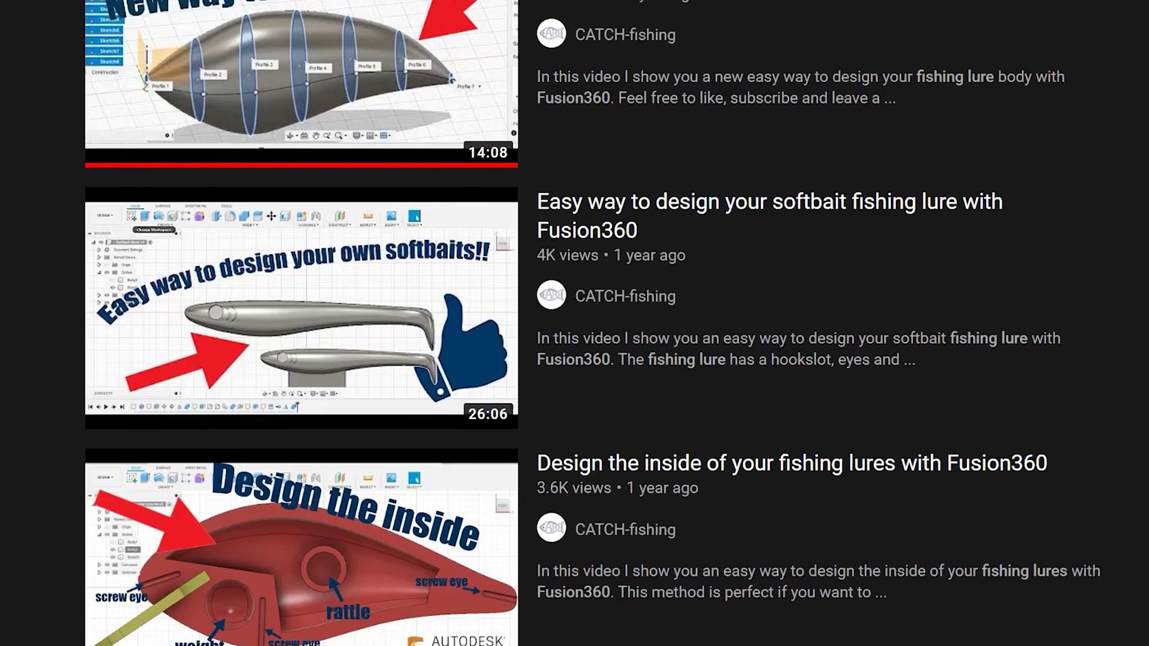
pyautogui.scroll(-8, 592, 323)
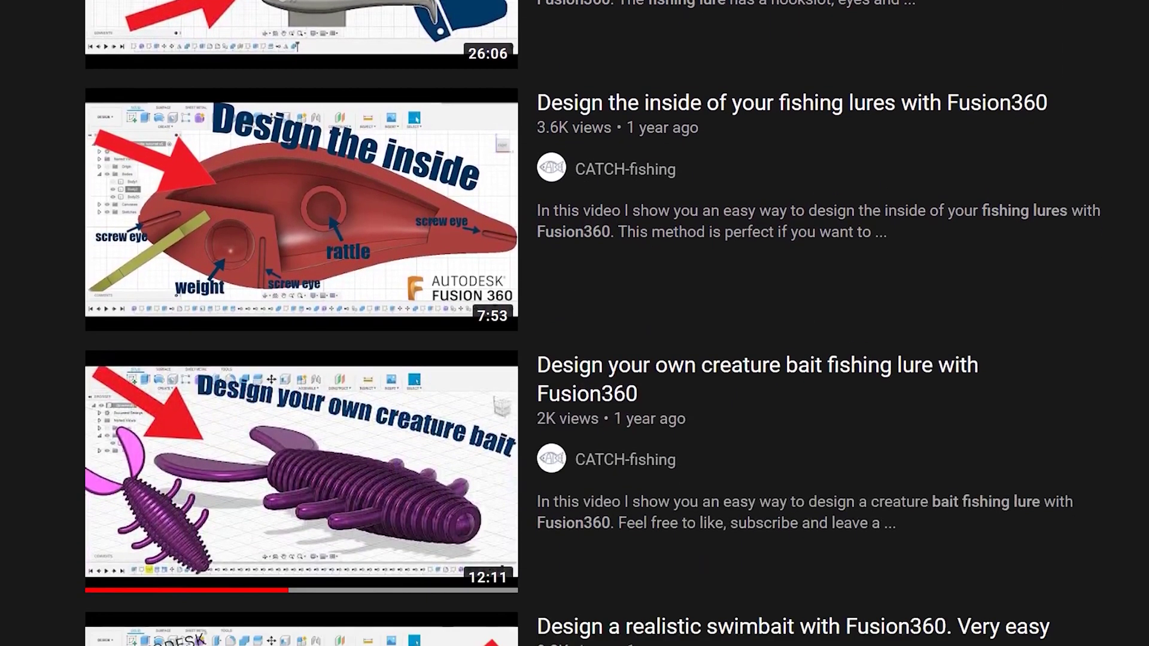
pyautogui.scroll(-4, 592, 324)
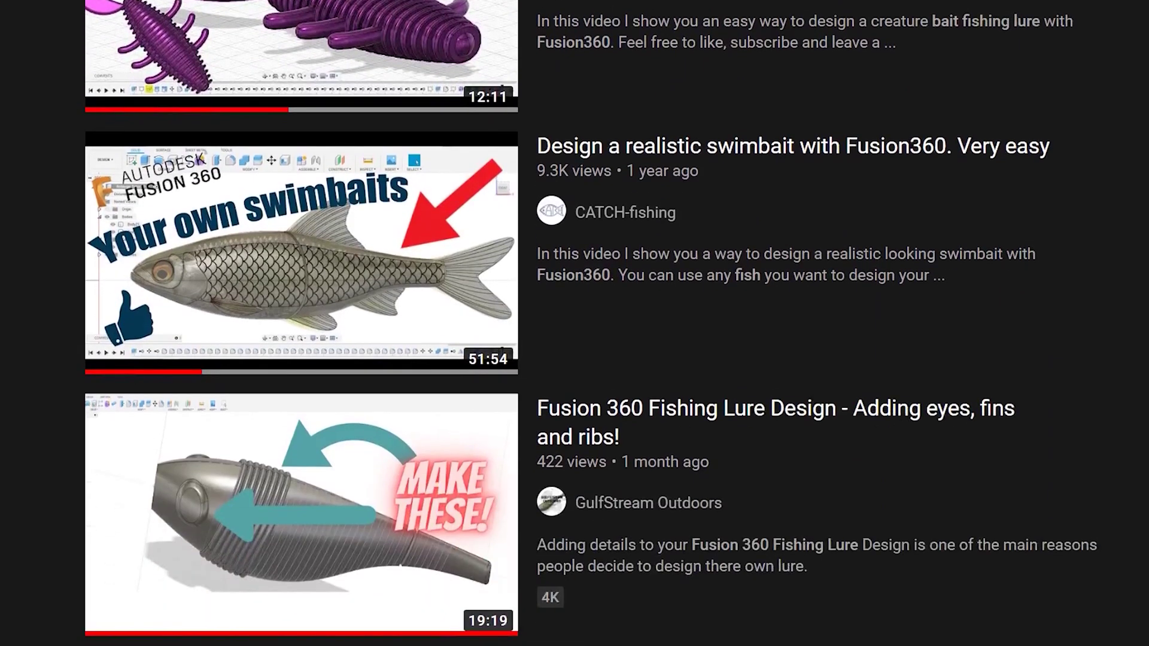
pyautogui.scroll(-4, 592, 323)
pyautogui.scroll(-2, 593, 323)
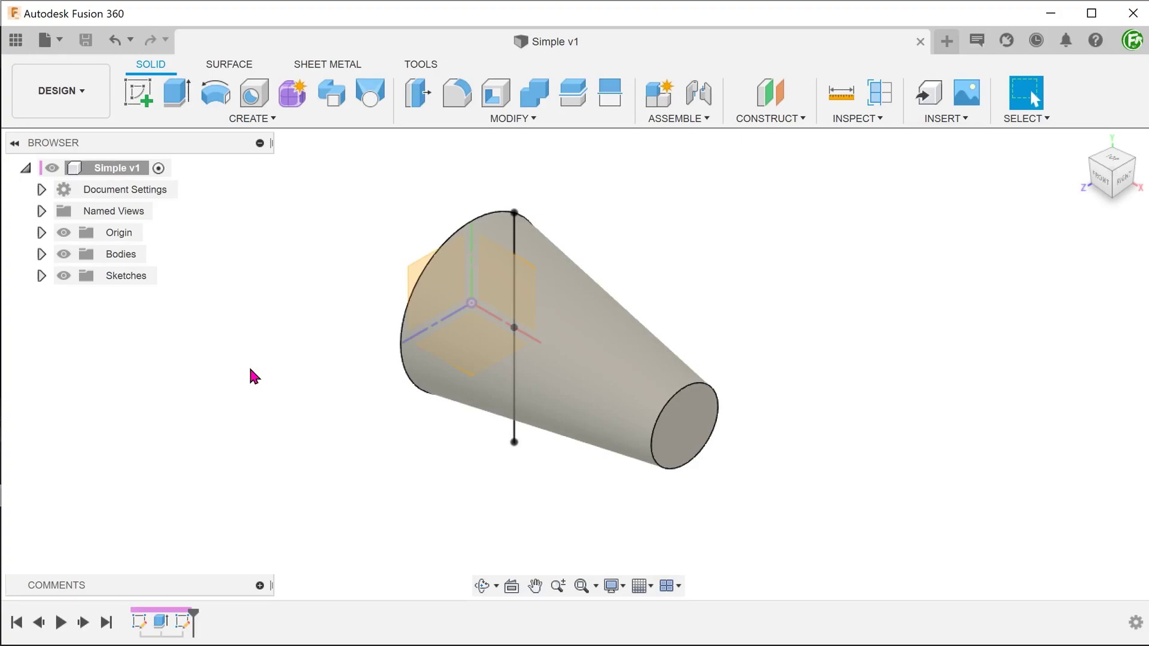
# Step: Split the cone's side face using the vertical sketch line as the extended splitting tool
pyautogui.click(1101, 179)
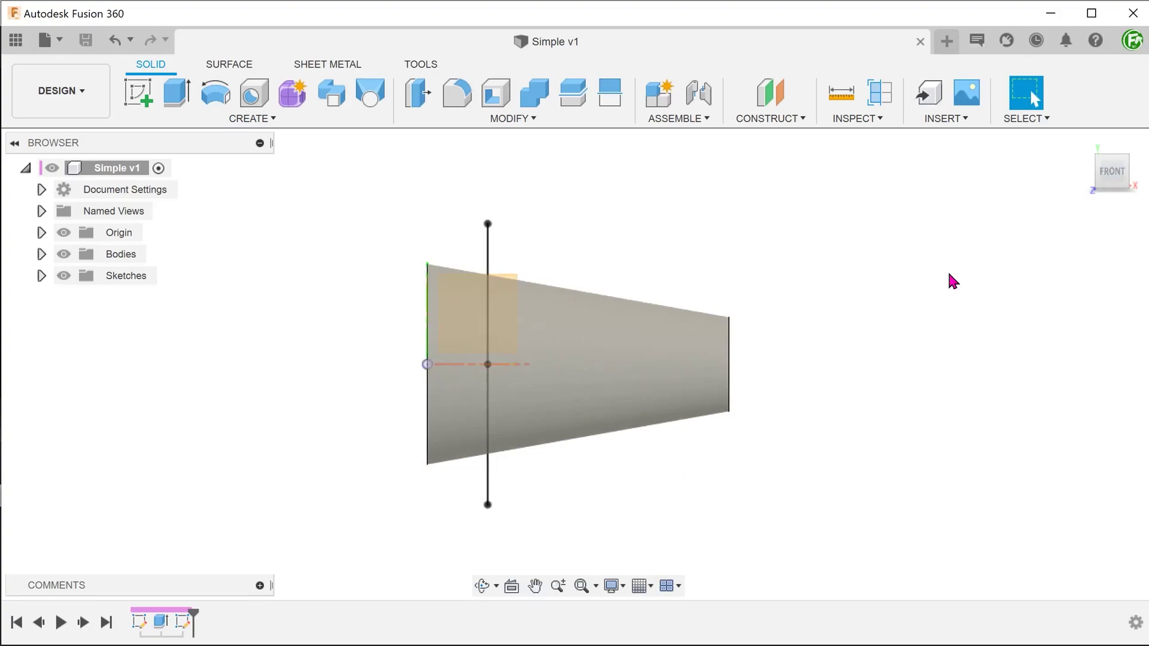
pyautogui.click(489, 249)
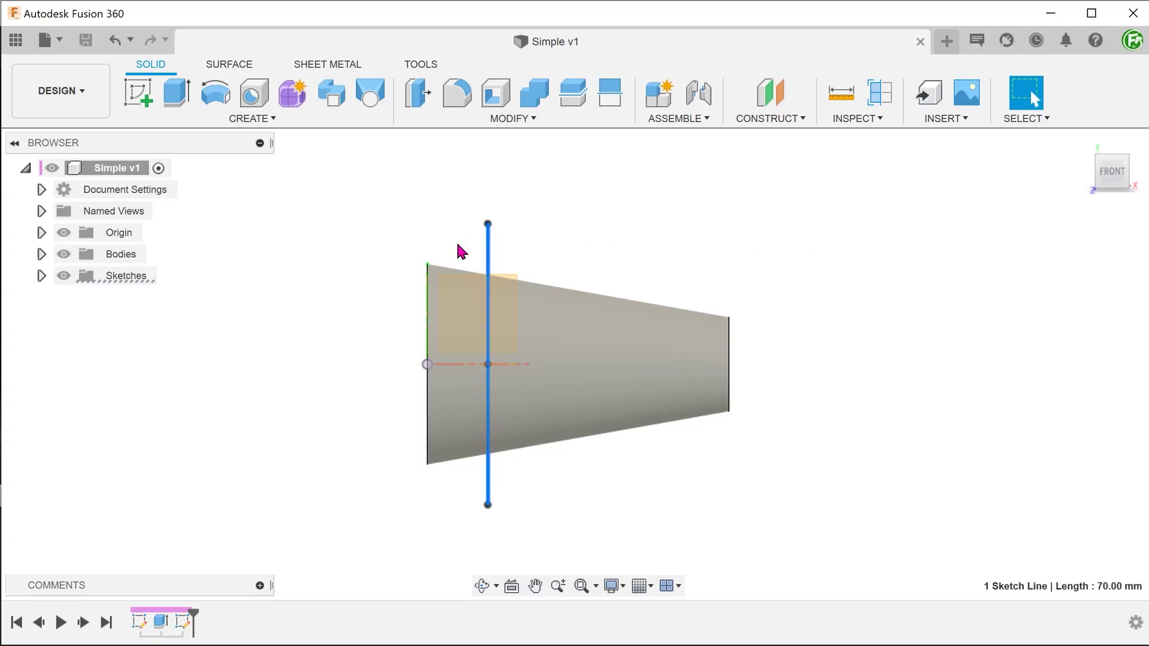
pyautogui.click(318, 239)
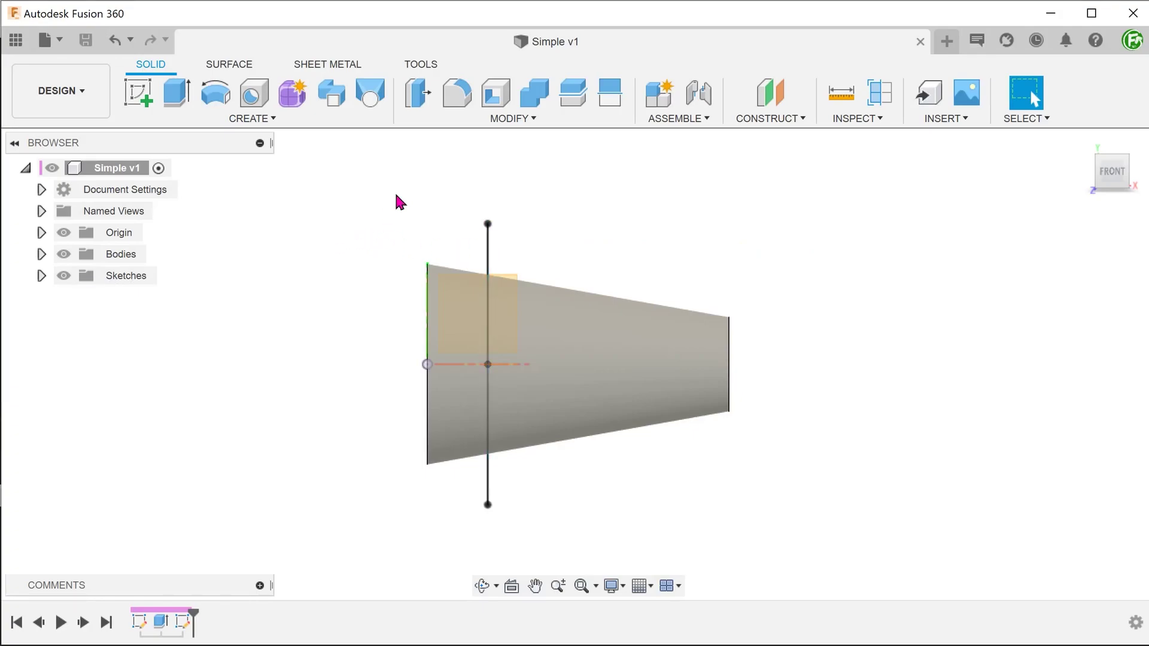
pyautogui.click(437, 118)
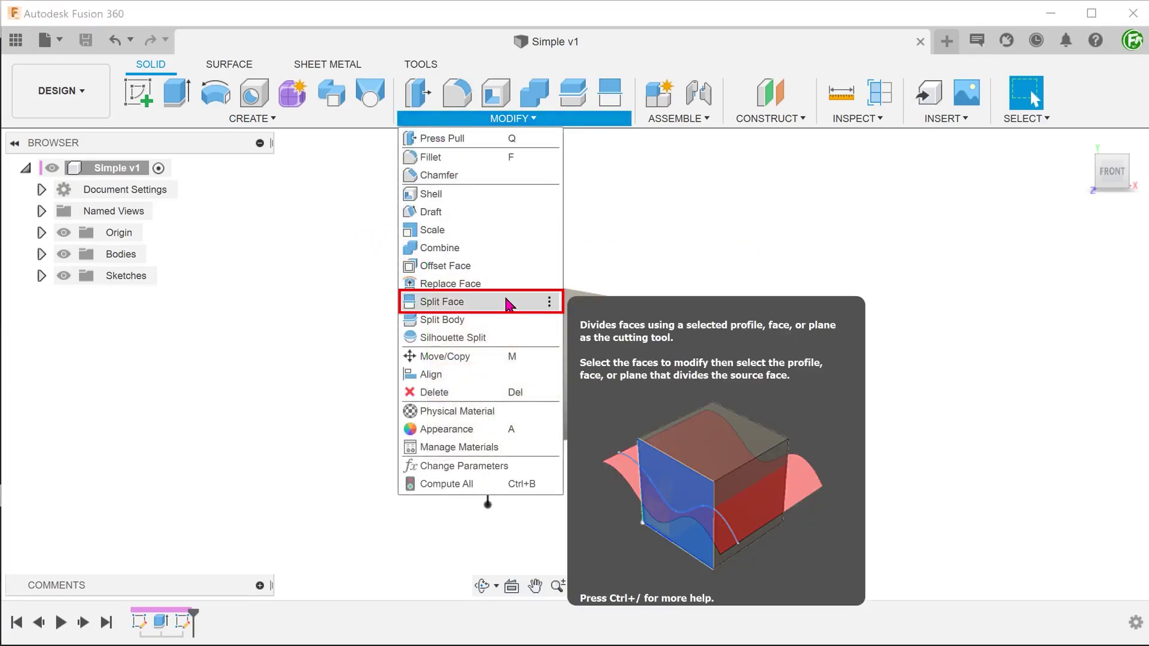
pyautogui.click(506, 302)
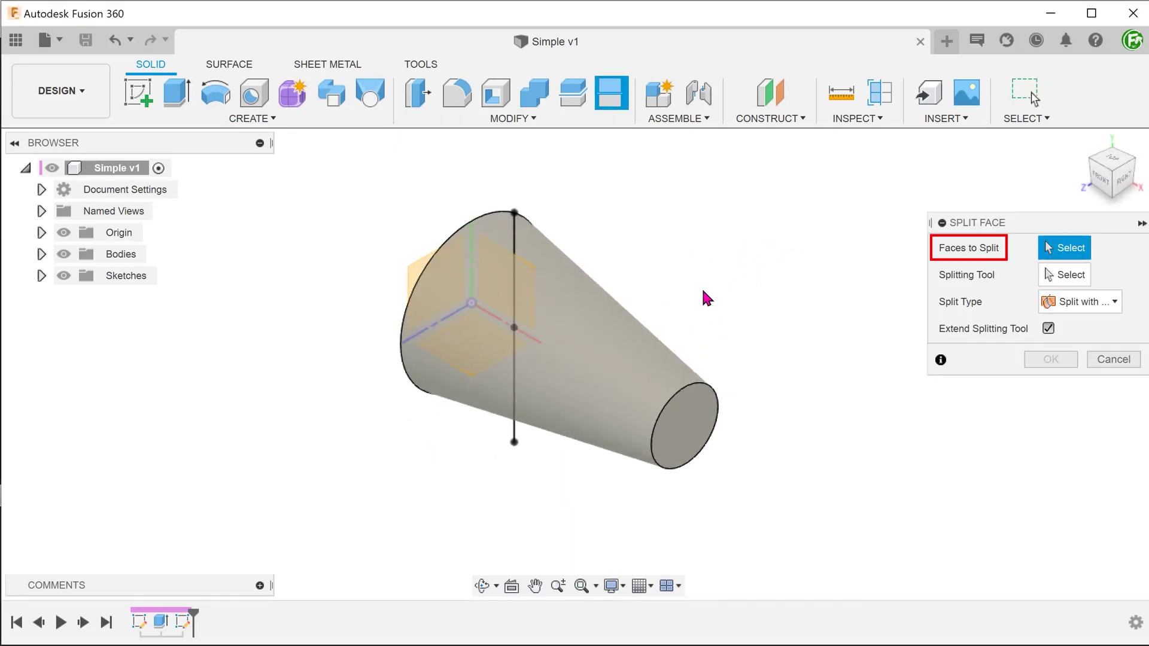
pyautogui.click(609, 346)
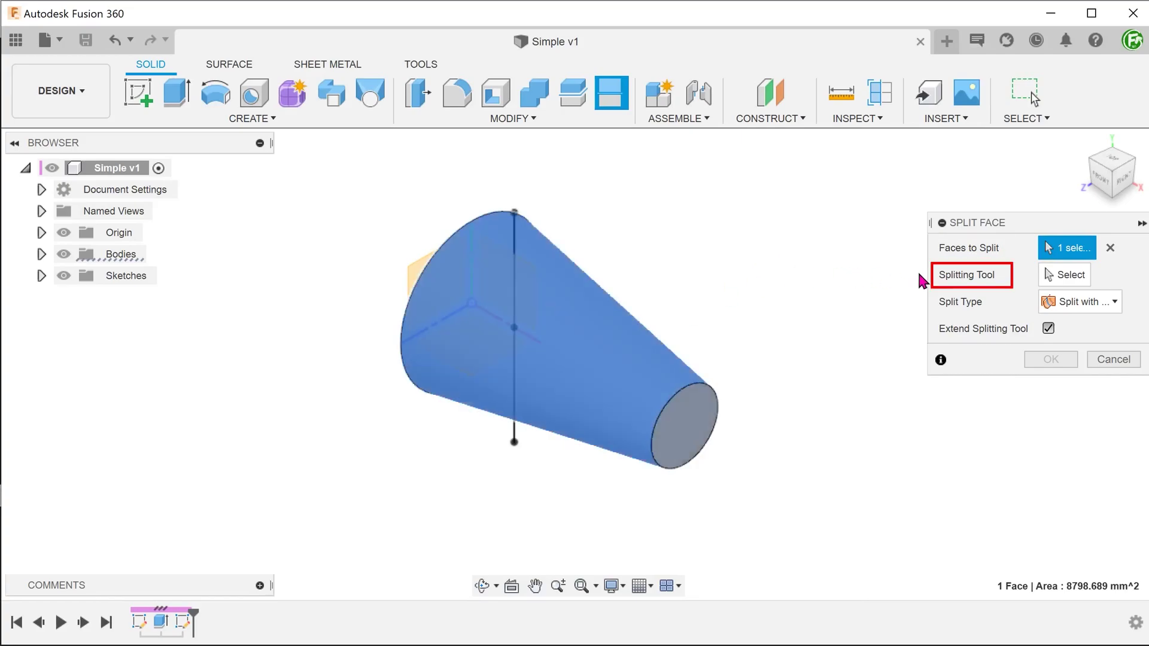
pyautogui.click(1067, 278)
pyautogui.click(1070, 282)
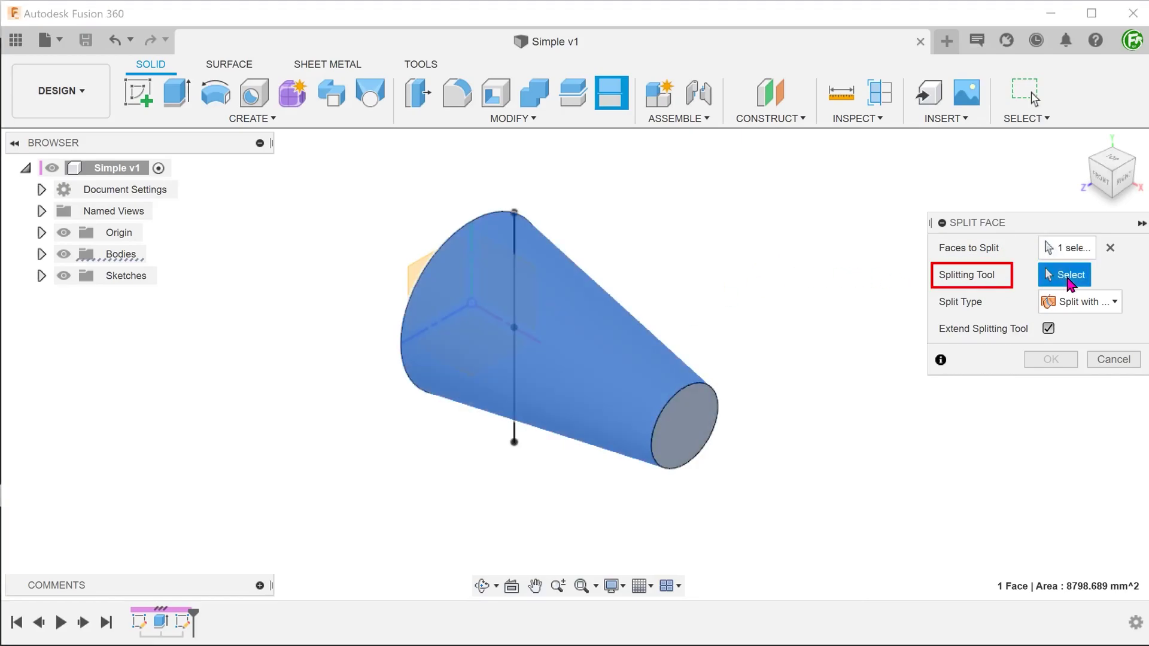
pyautogui.click(515, 235)
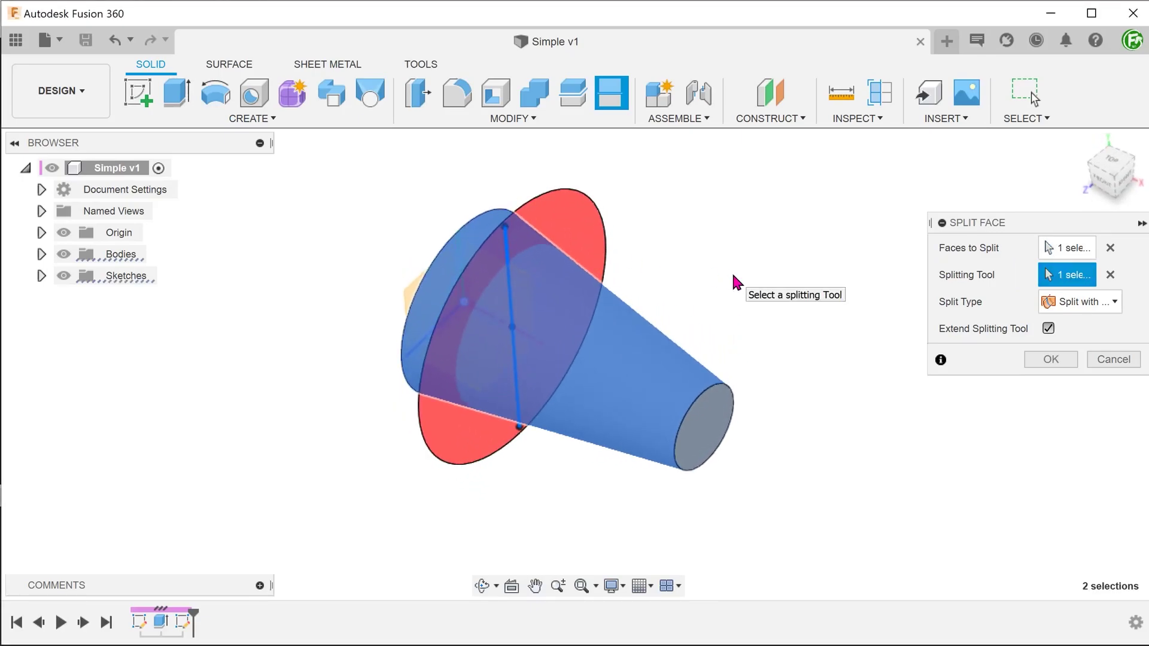
pyautogui.click(1050, 360)
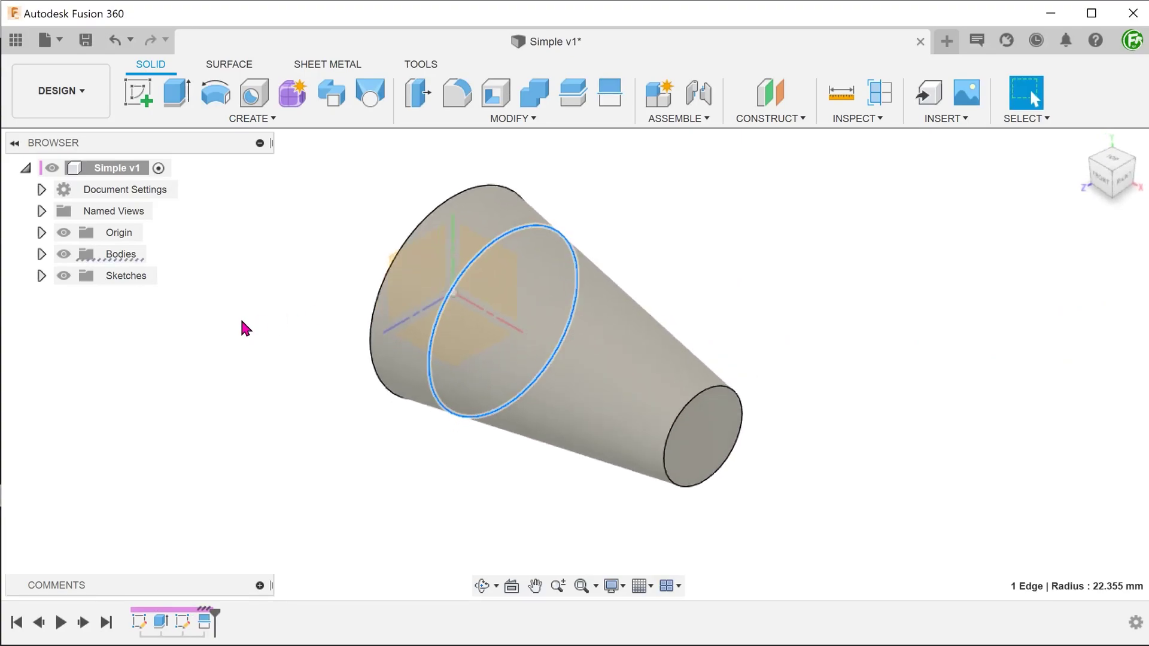
pyautogui.press('Escape')
# Step: Create a joined pipe with a 3 mm circular section along the split edge around the cone
pyautogui.click(228, 119)
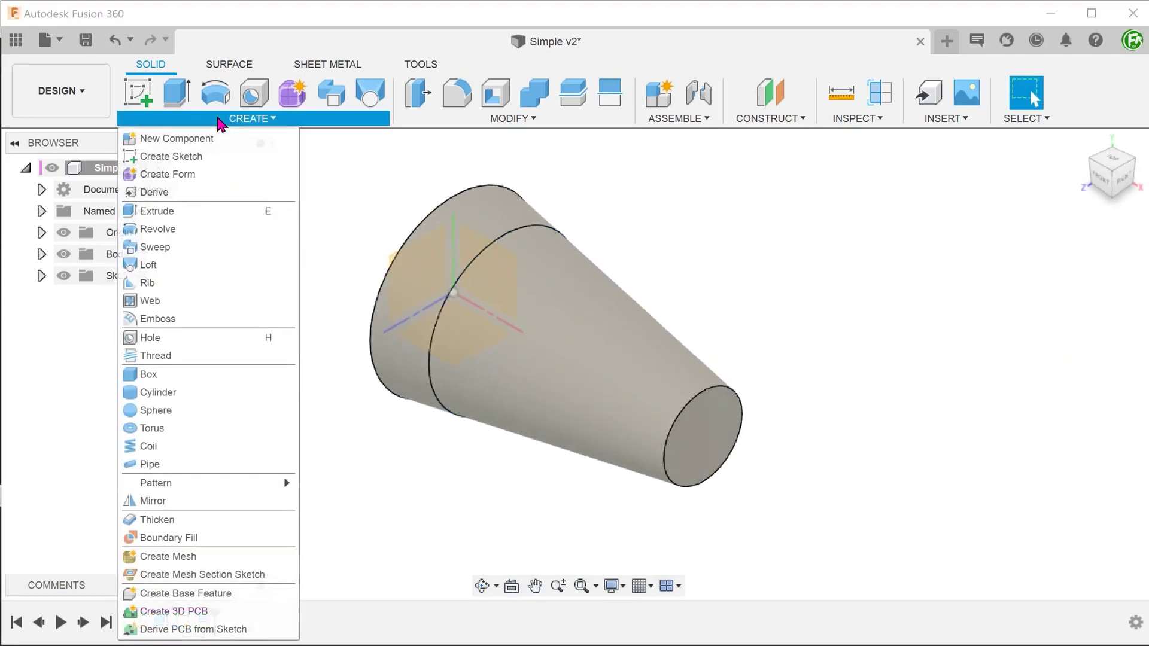
pyautogui.click(209, 464)
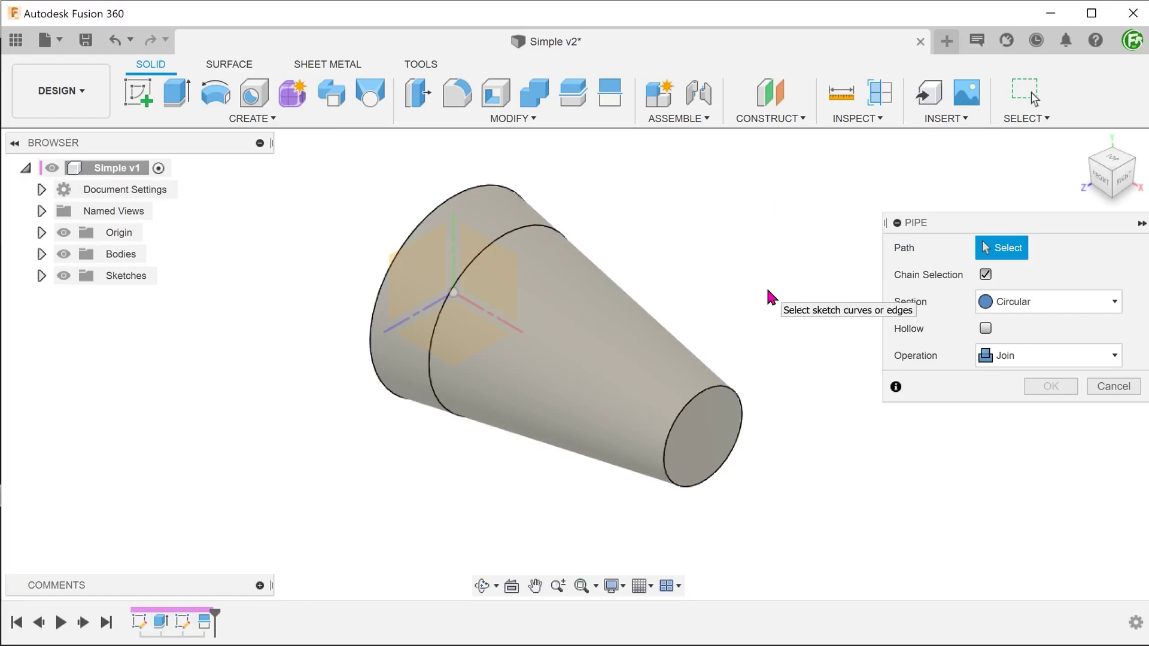
pyautogui.click(475, 259)
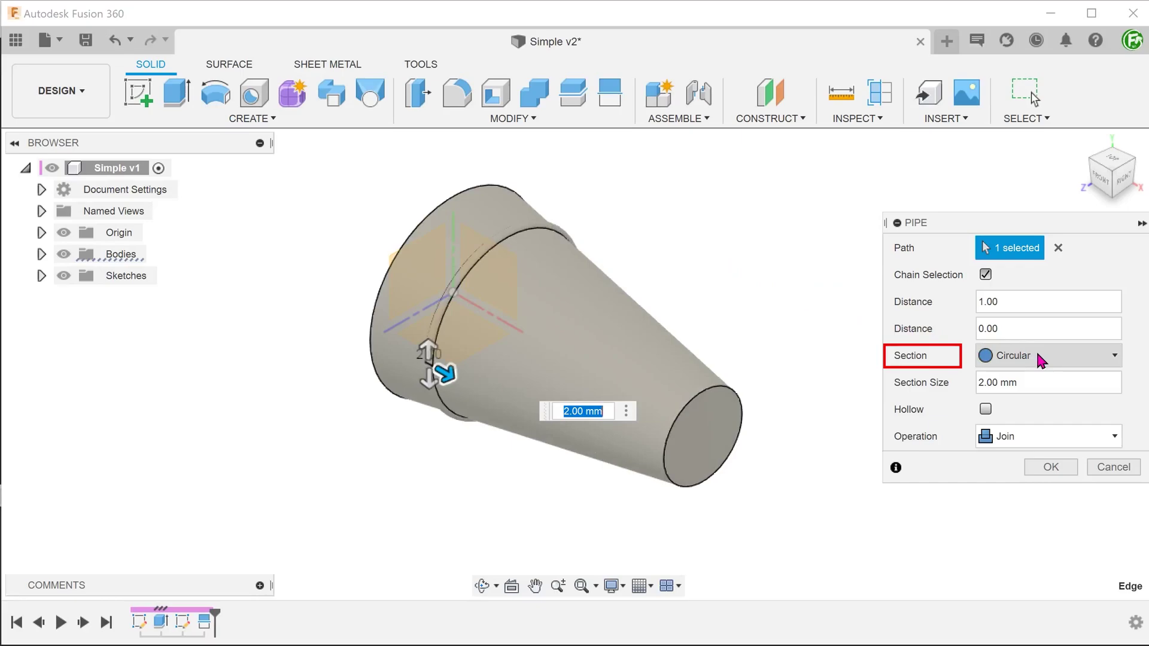
pyautogui.click(996, 382)
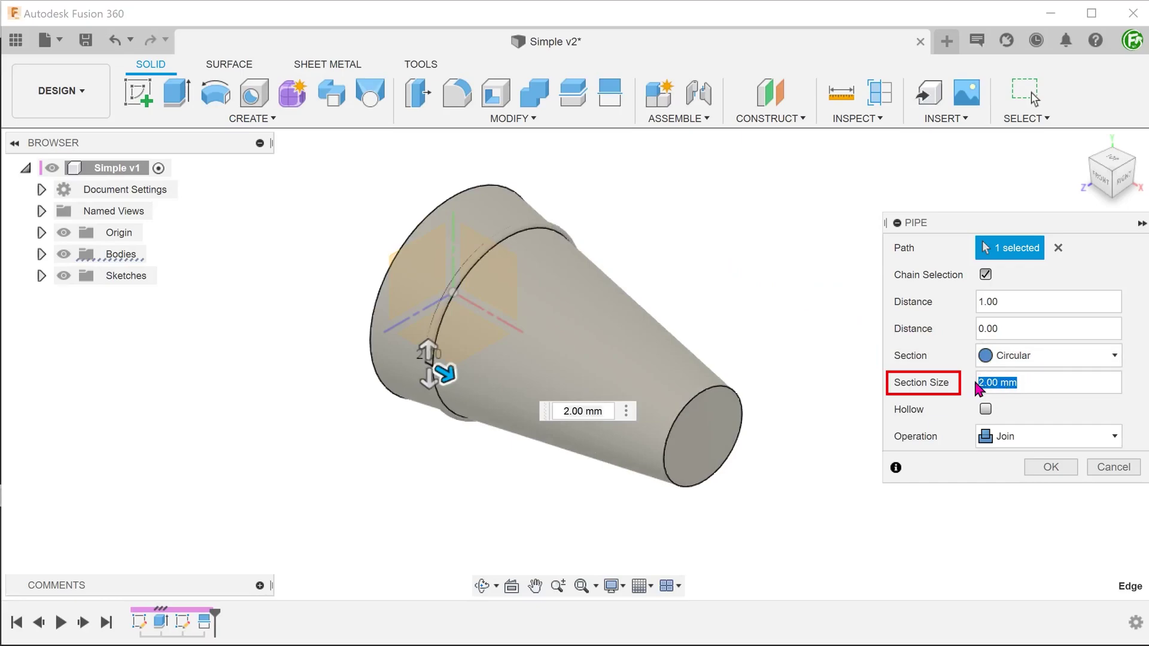
pyautogui.write('3')
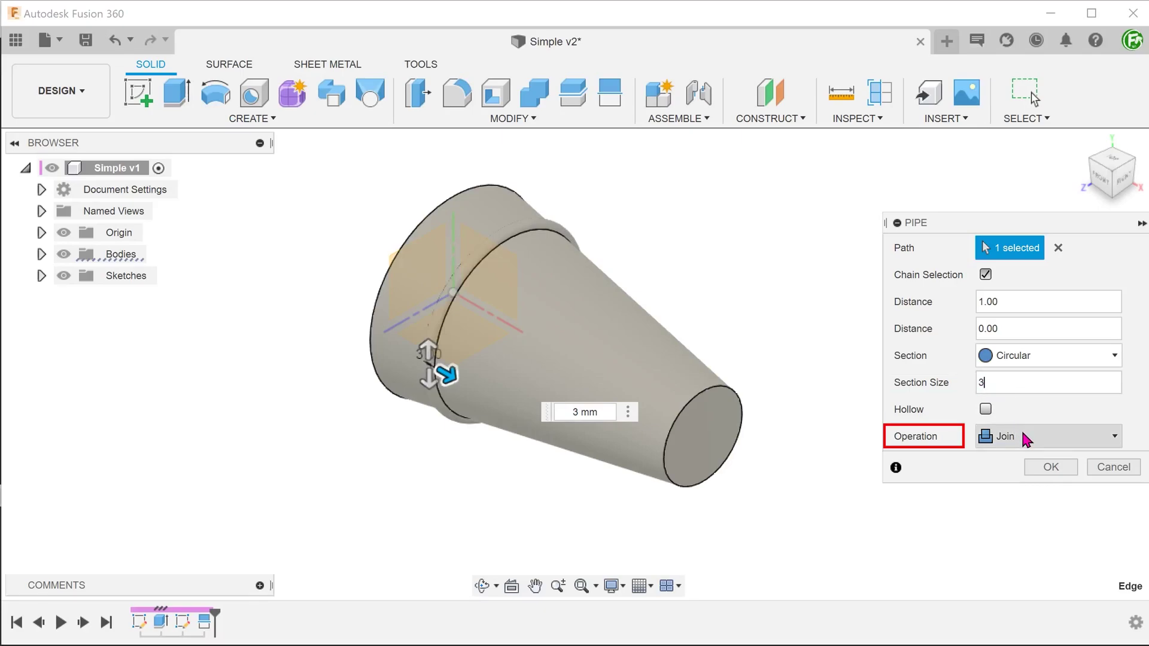
pyautogui.click(1050, 467)
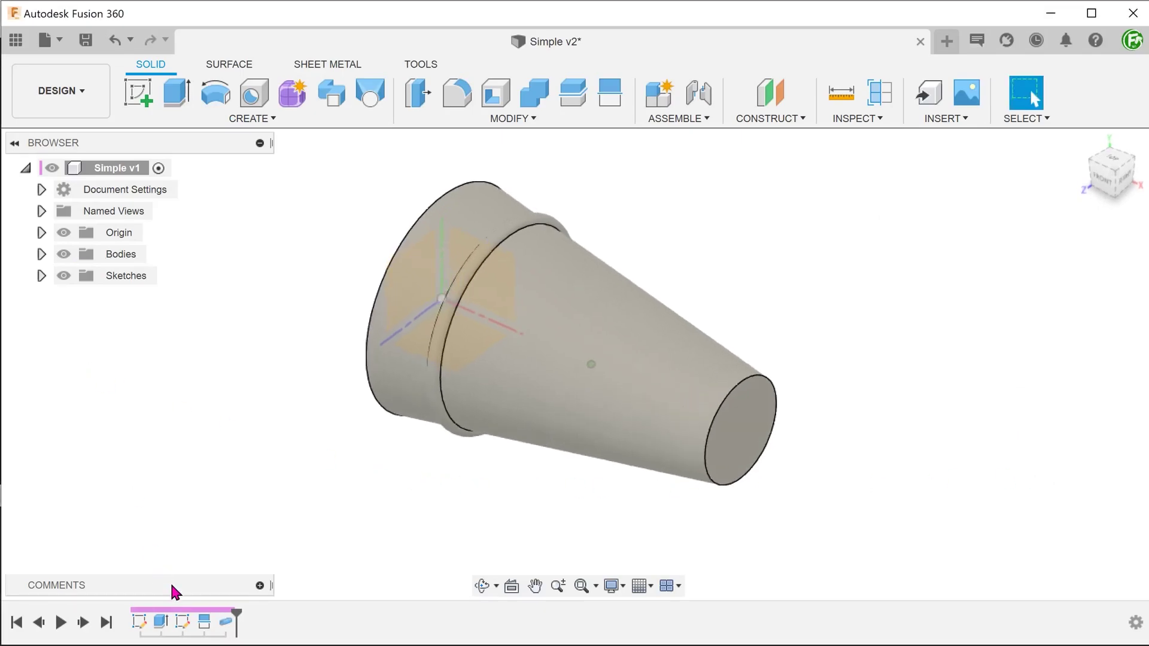
pyautogui.click(225, 622)
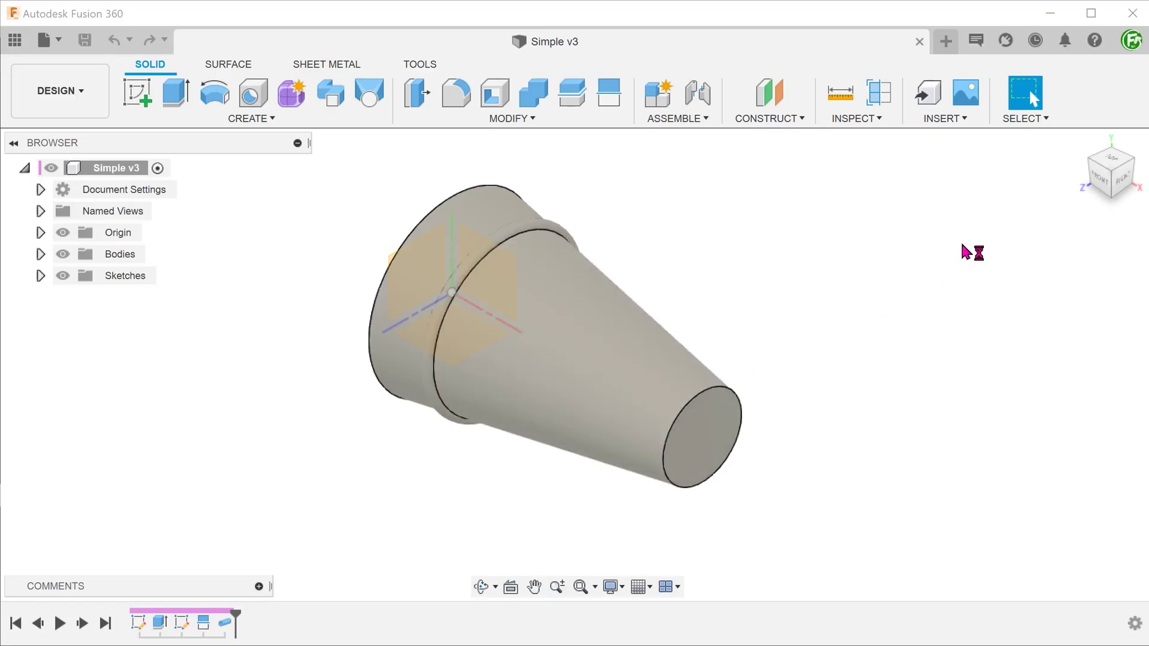
# Step: Start a rectangular pattern of type Features with the pipe ring as the object
pyautogui.click(1095, 180)
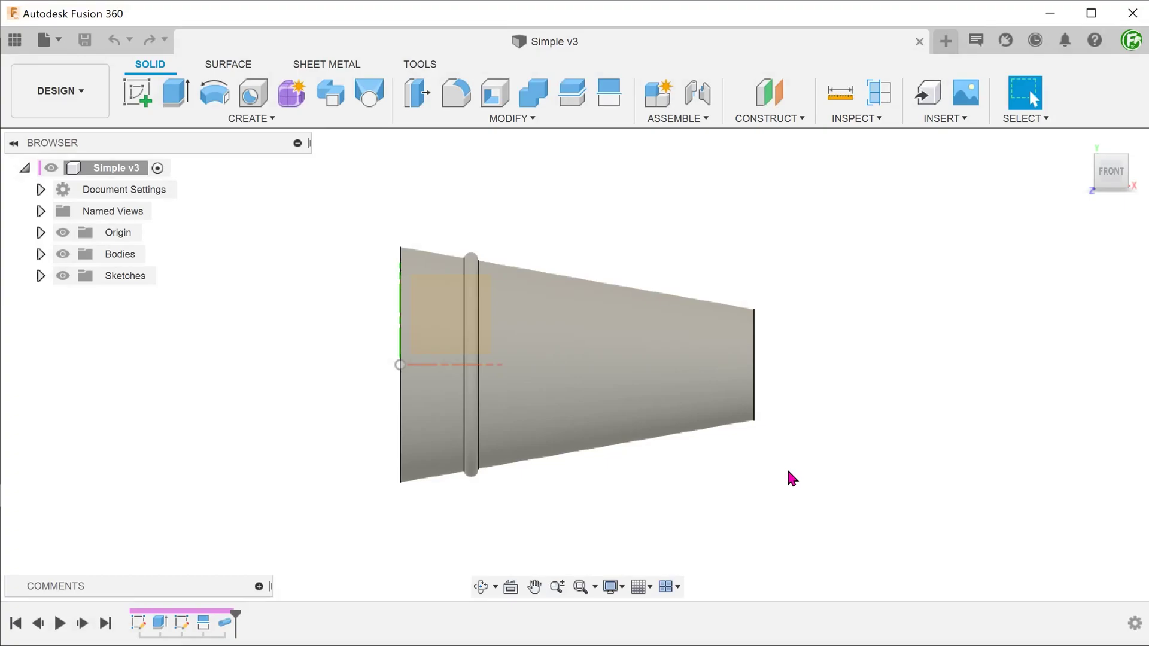
pyautogui.press('F6')
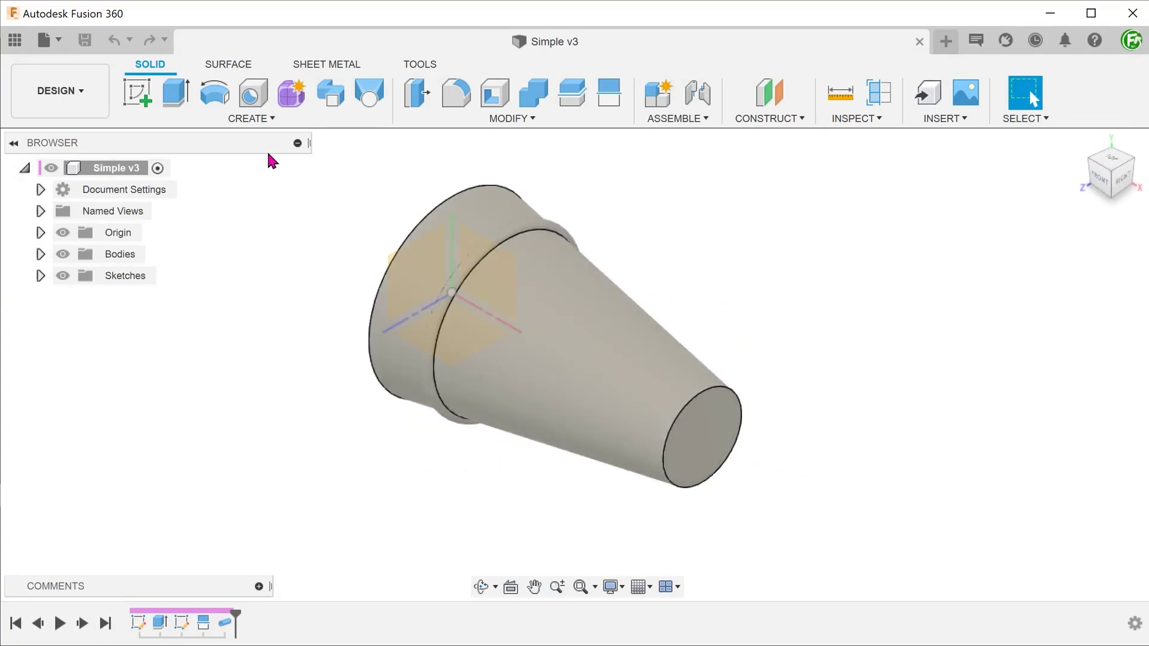
pyautogui.click(242, 119)
pyautogui.moveTo(207, 482)
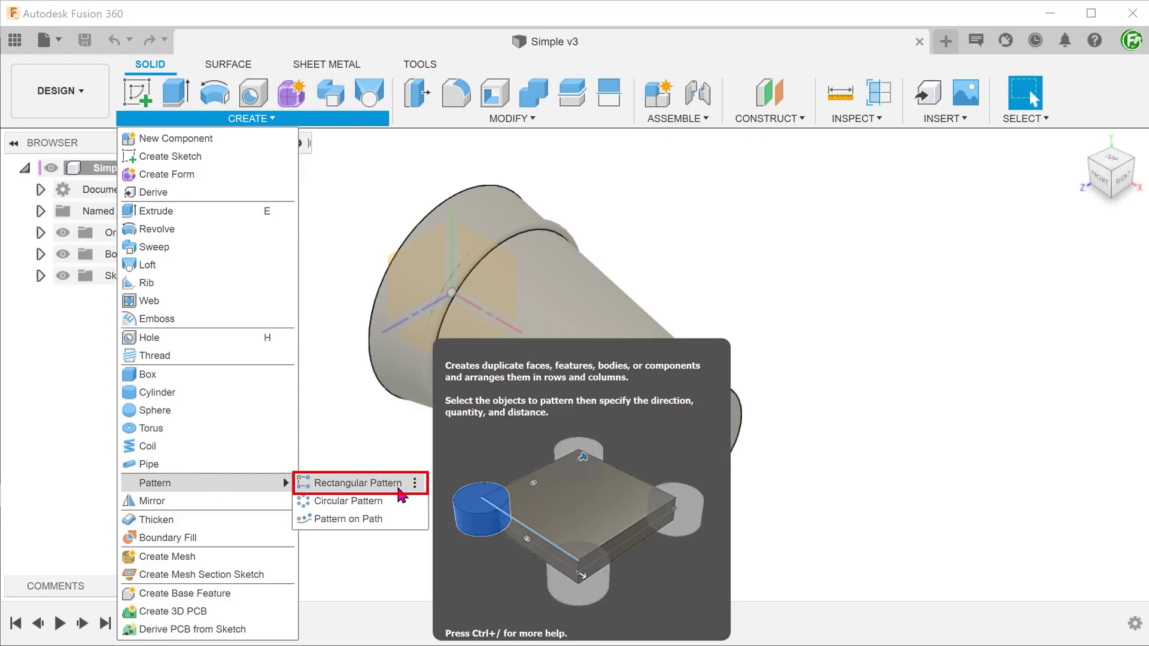
pyautogui.click(398, 490)
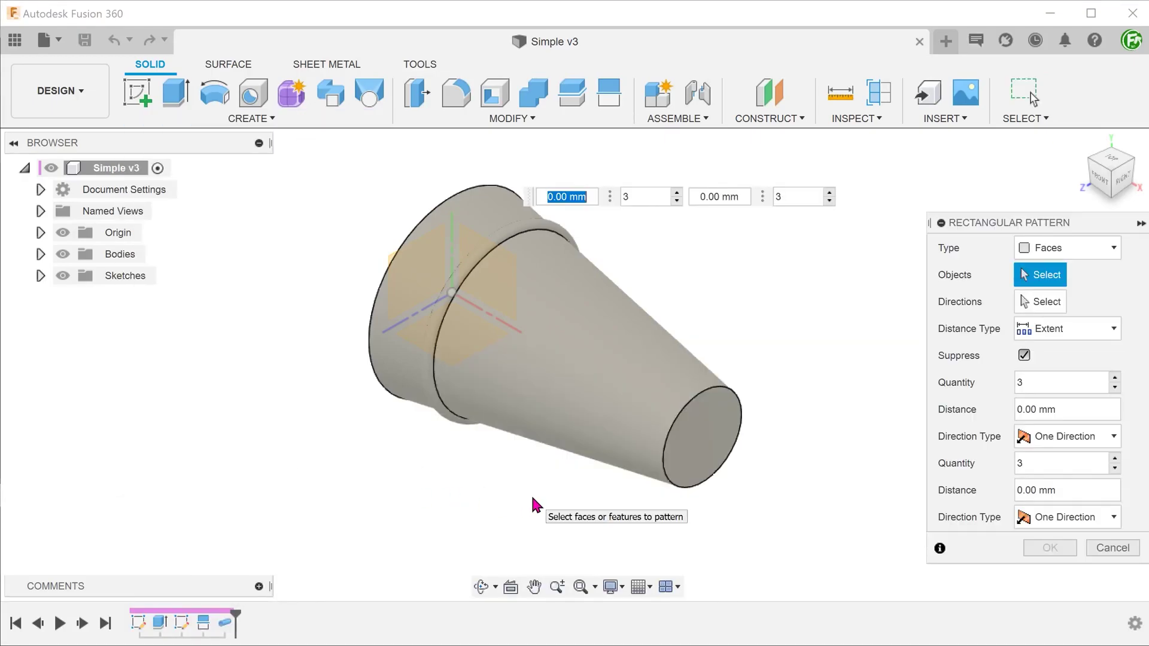
pyautogui.click(1067, 248)
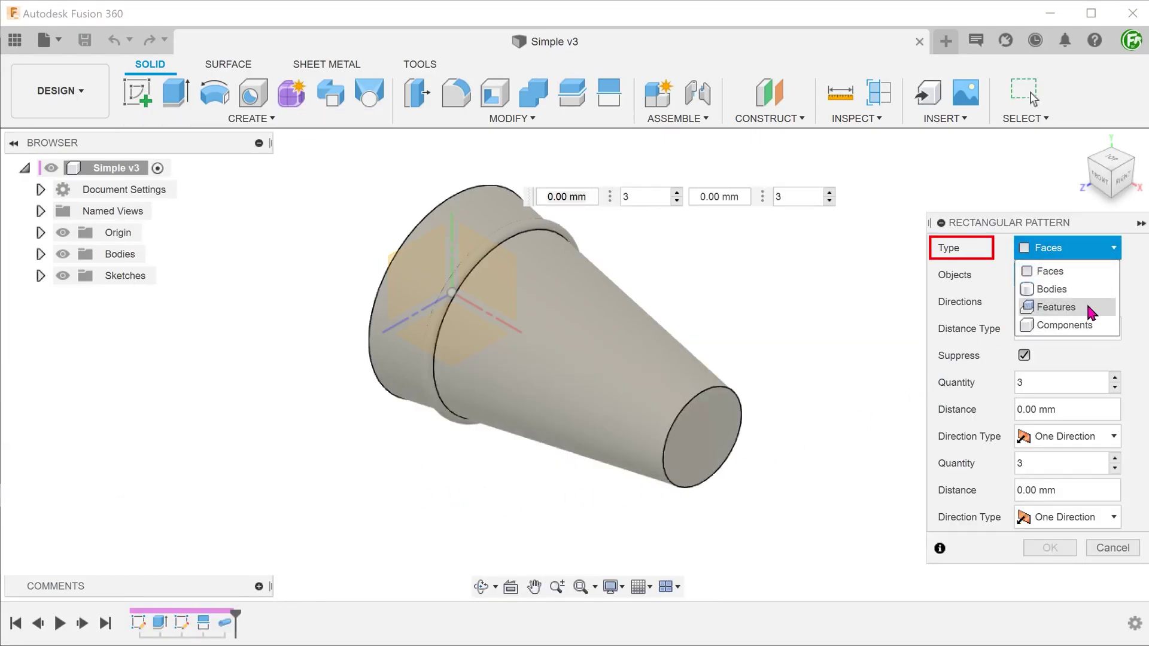
pyautogui.click(1056, 307)
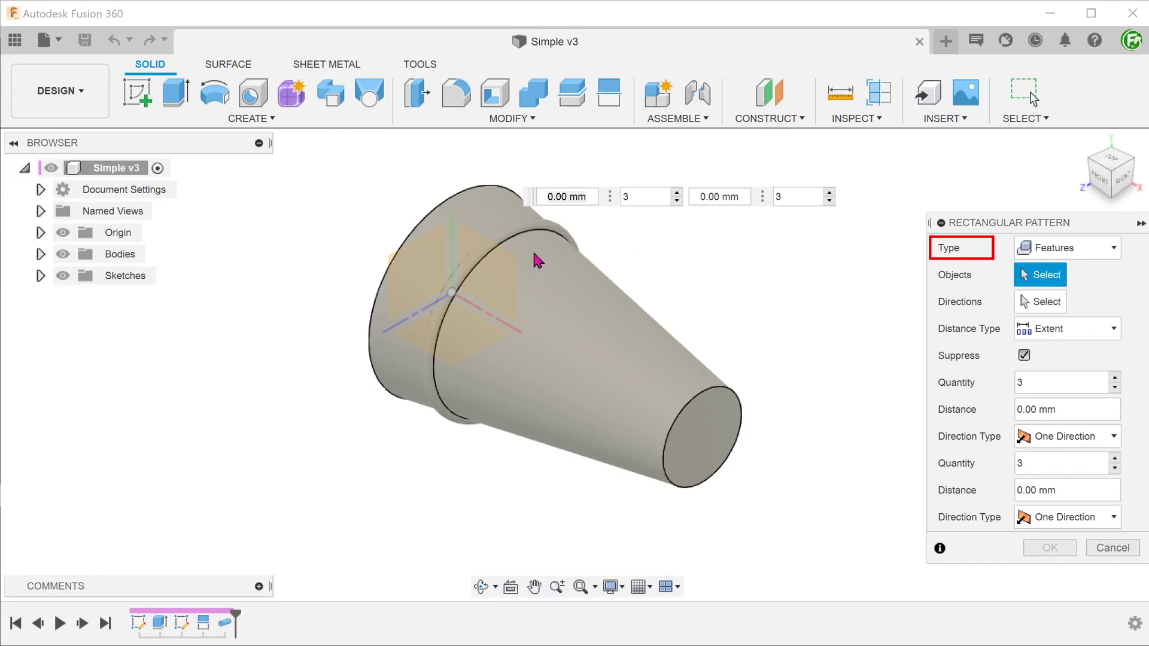
pyautogui.click(466, 255)
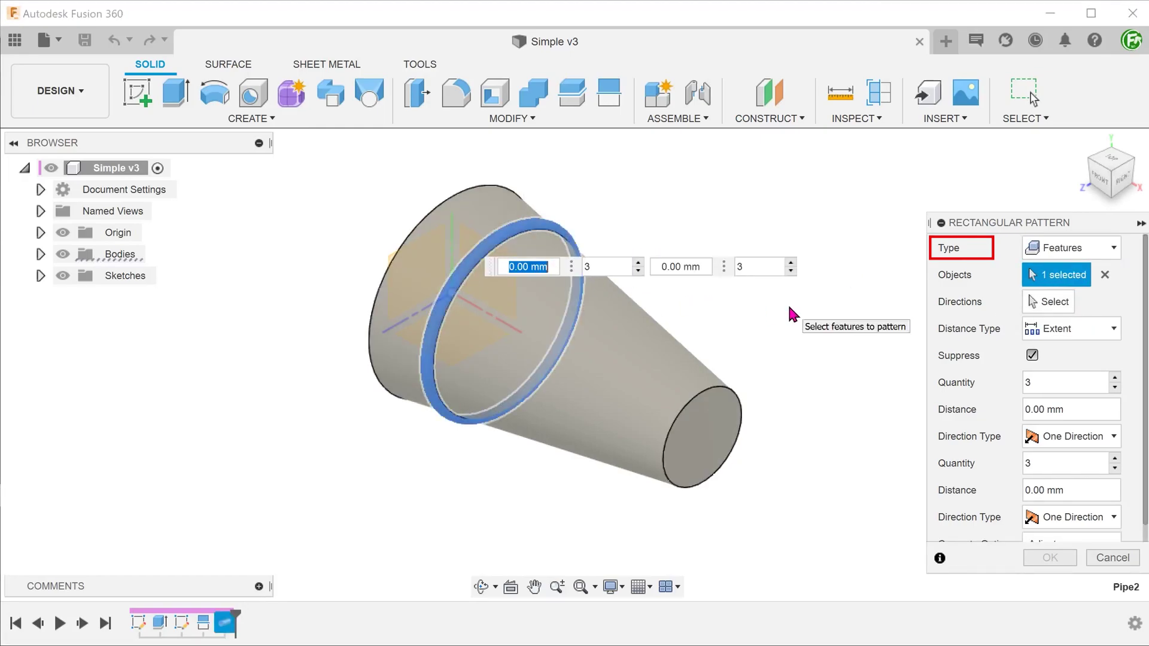
# Step: Direct the pattern along the cone's X axis and set its extent to 30 mm
pyautogui.click(1040, 303)
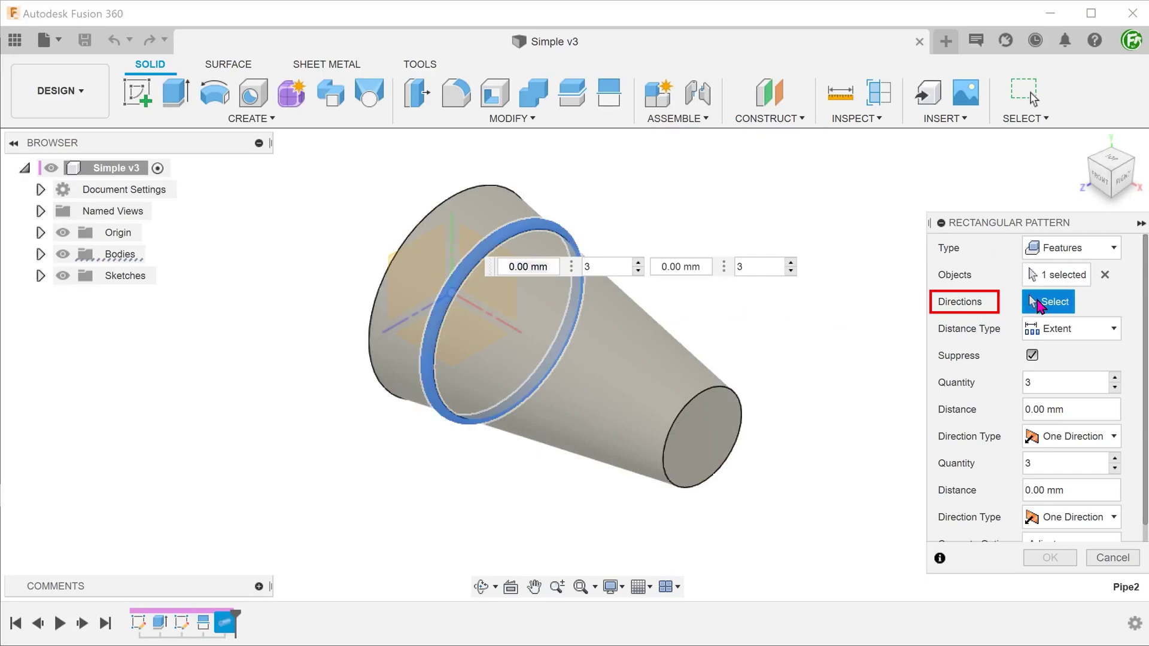
pyautogui.click(511, 329)
pyautogui.press('Tab')
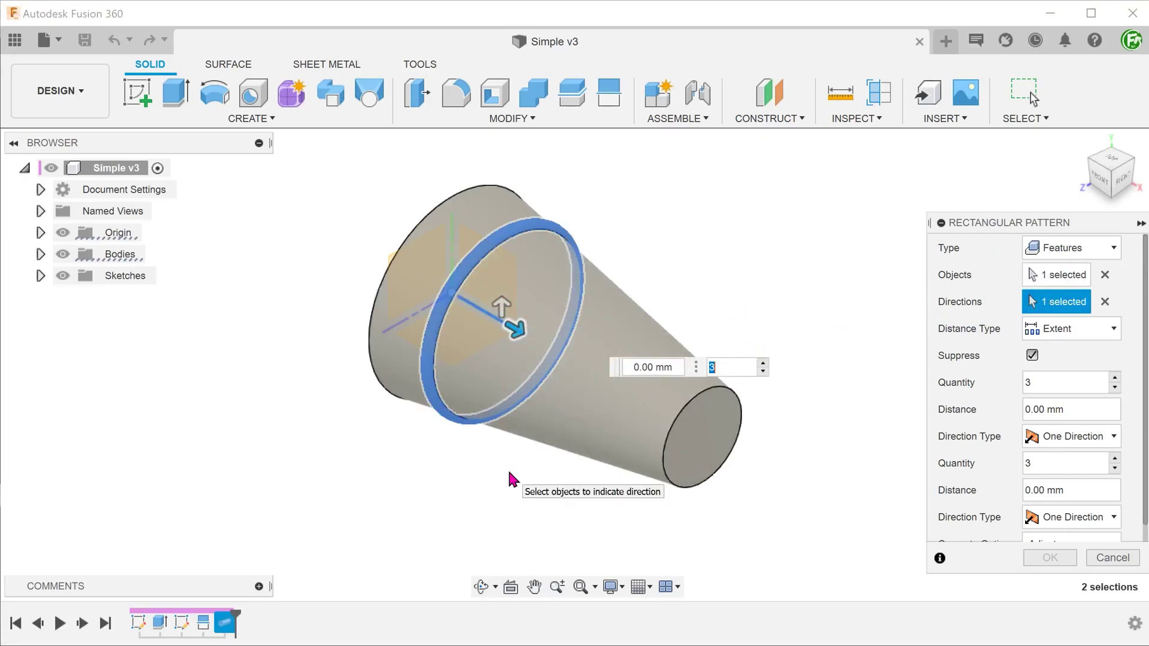
pyautogui.moveTo(515, 329); pyautogui.dragTo(617, 384)
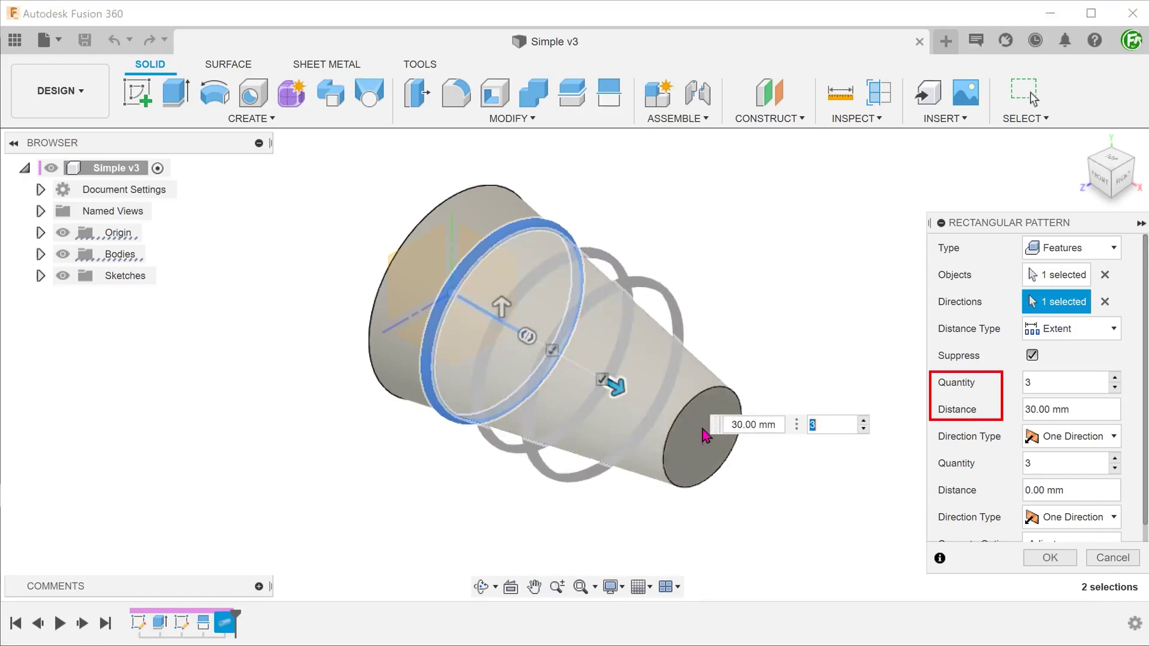
# Step: Try to compute the ring pattern with the Optimized compute option
pyautogui.moveTo(1145, 529); pyautogui.dragTo(1145, 546)
pyautogui.click(1101, 528)
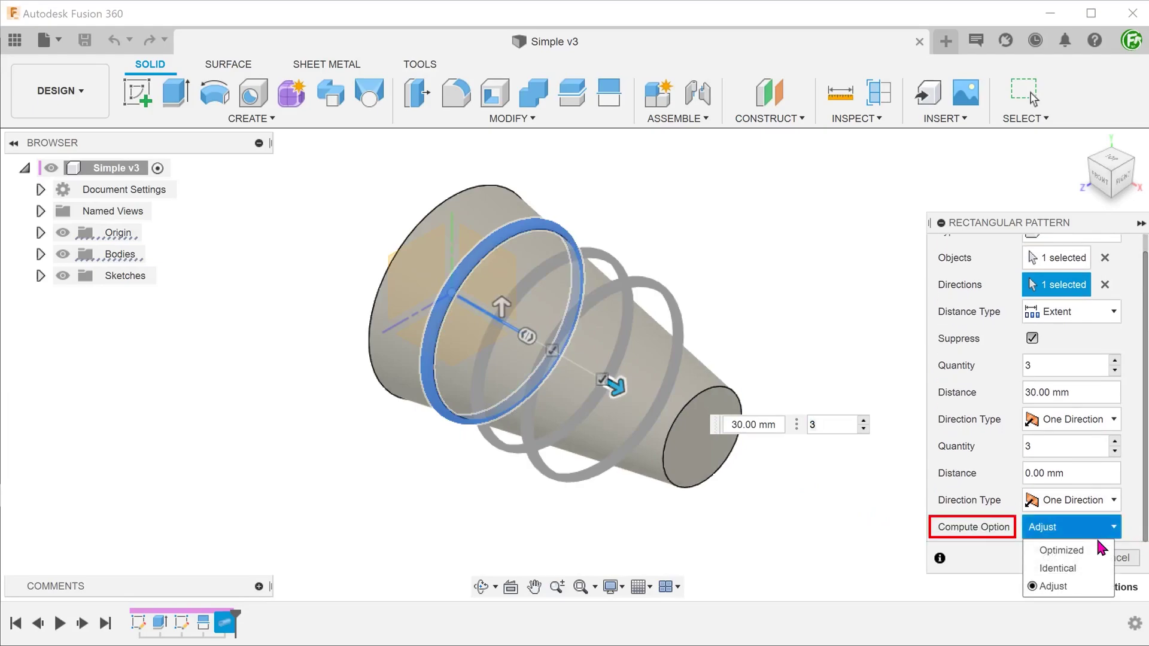
pyautogui.click(1099, 552)
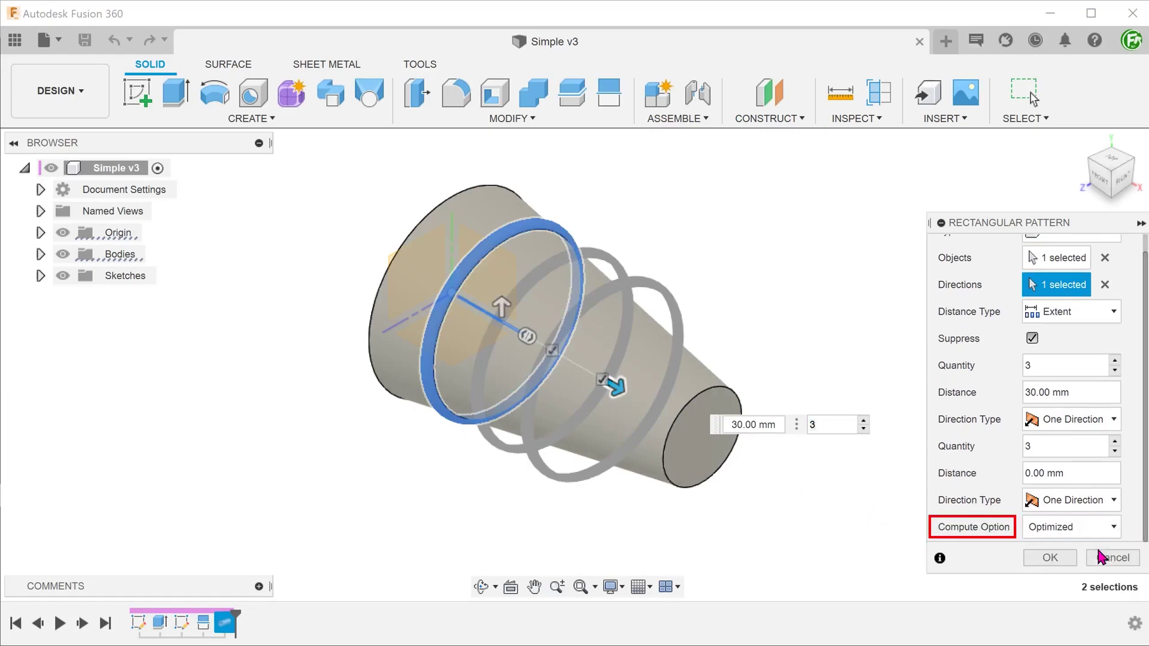
pyautogui.click(1049, 557)
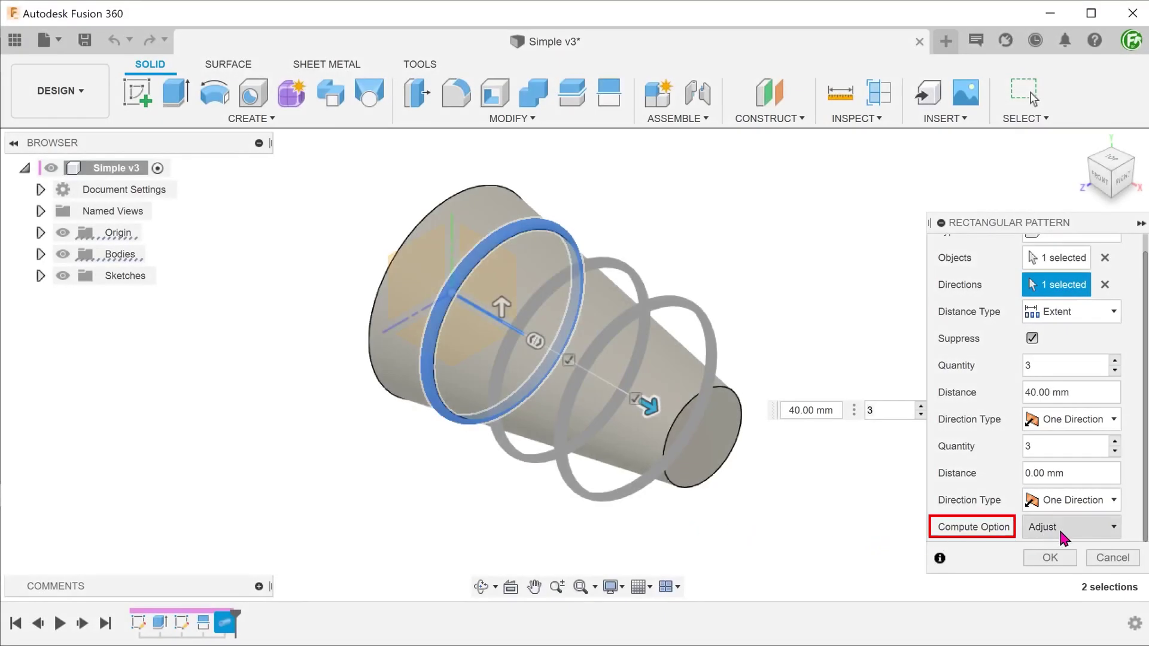
# Step: Set the pattern's compute option to Identical and create the ring pattern
pyautogui.click(1072, 529)
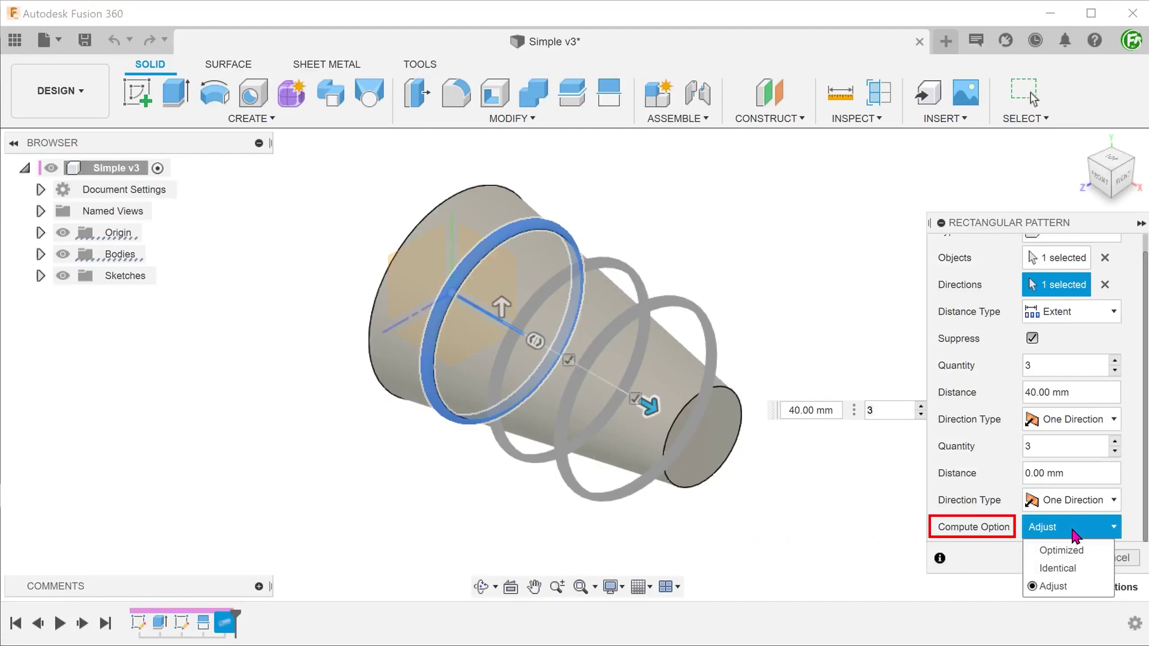
pyautogui.click(1083, 570)
pyautogui.click(1050, 559)
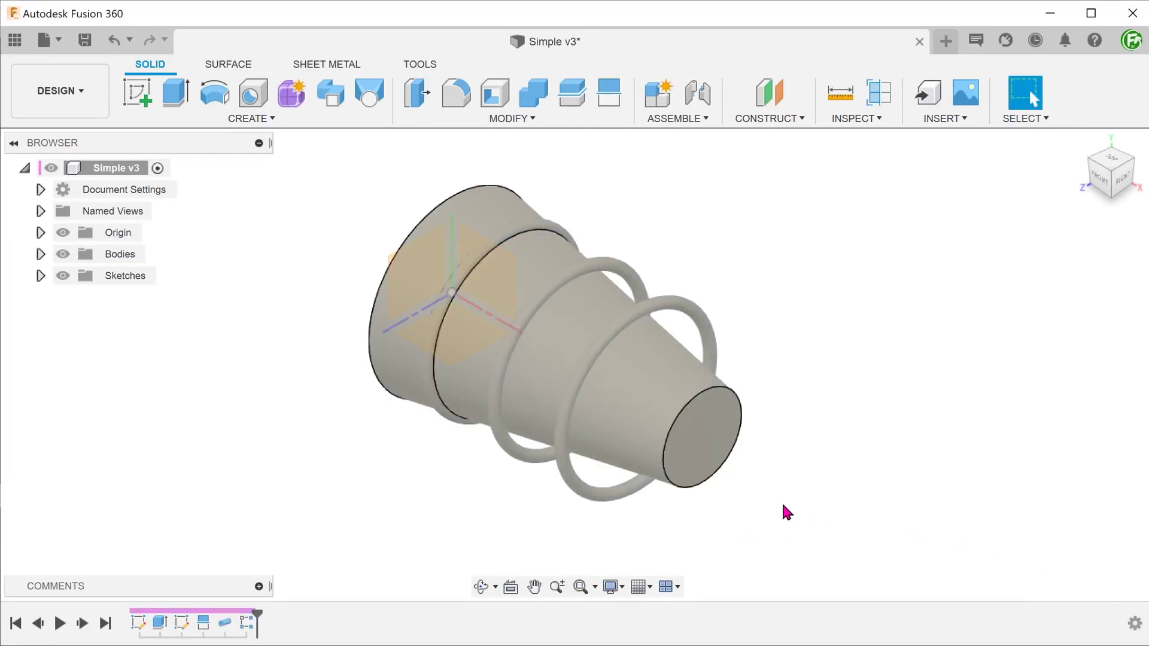
# Step: Edit the rectangular ring pattern and add the Split Face feature to its pattern objects
pyautogui.keyDown('shift'); pyautogui.moveTo(774, 501); pyautogui.dragTo(537, 538, button='middle'); pyautogui.keyUp('shift')
pyautogui.rightClick(246, 622)
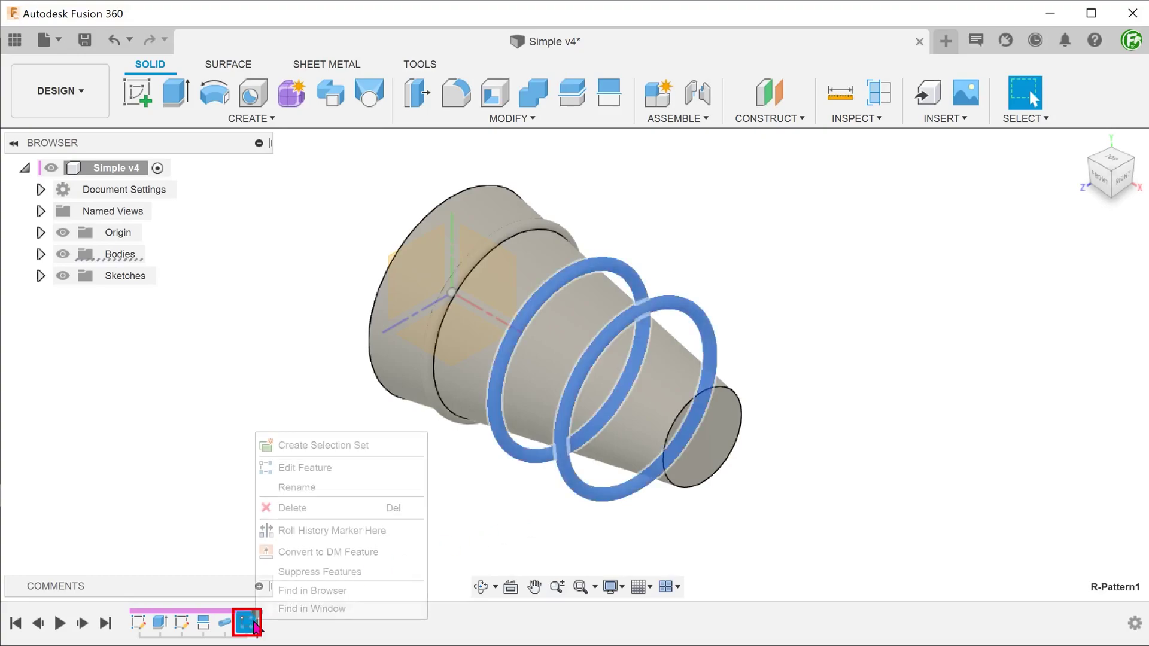
pyautogui.click(349, 469)
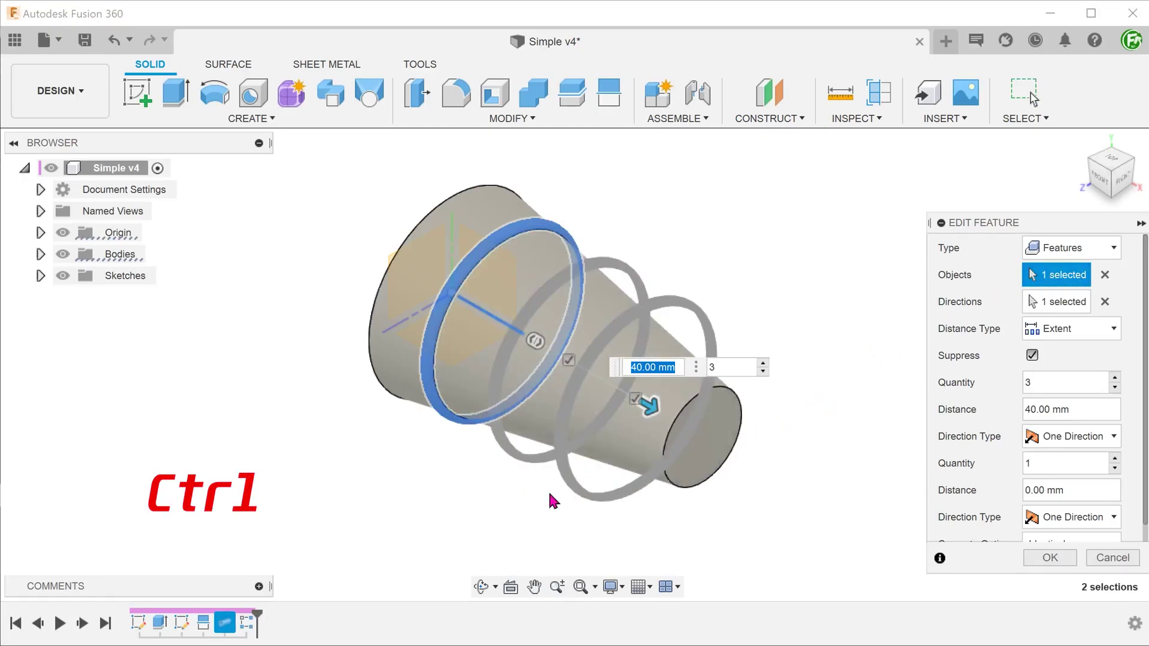
pyautogui.keyDown('ctrl'); pyautogui.click(204, 624); pyautogui.keyUp('ctrl')
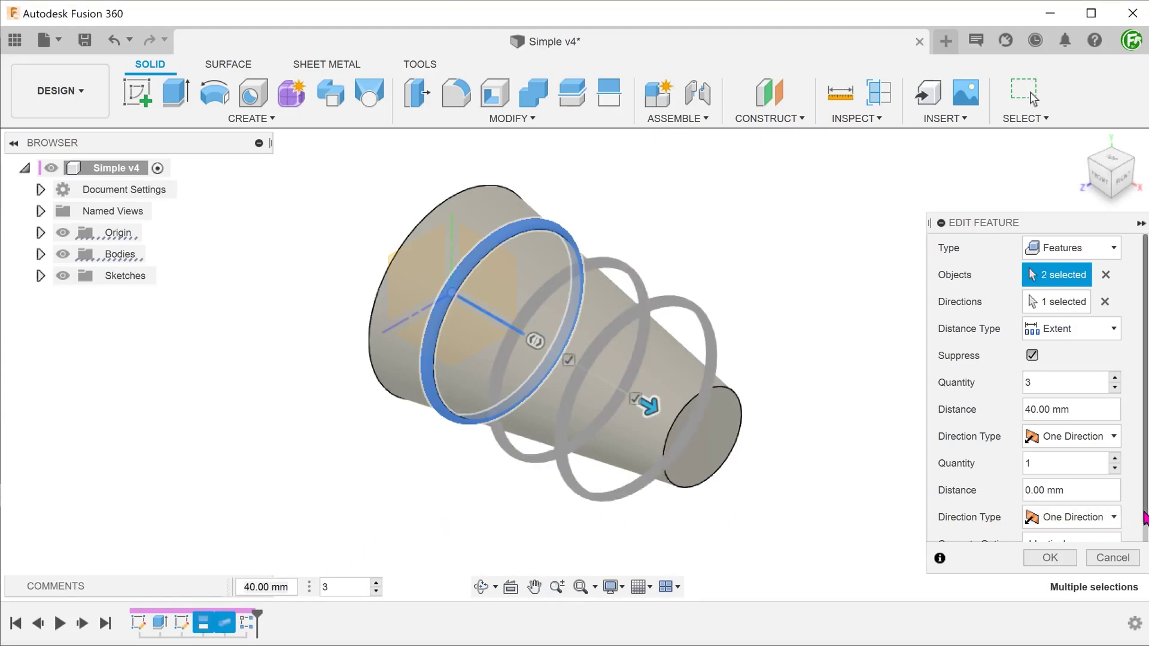
# Step: Try to compute the combined split face and pipe pattern with the Optimized compute option
pyautogui.scroll(-1, 1103, 527)
pyautogui.click(1104, 529)
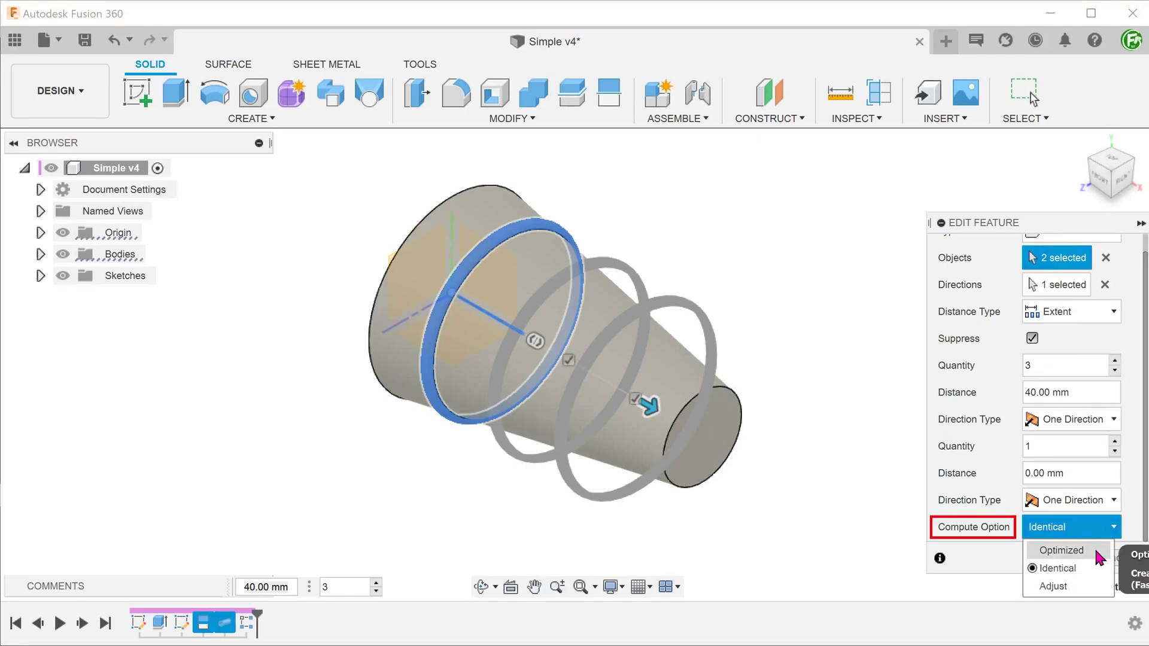
pyautogui.click(1096, 551)
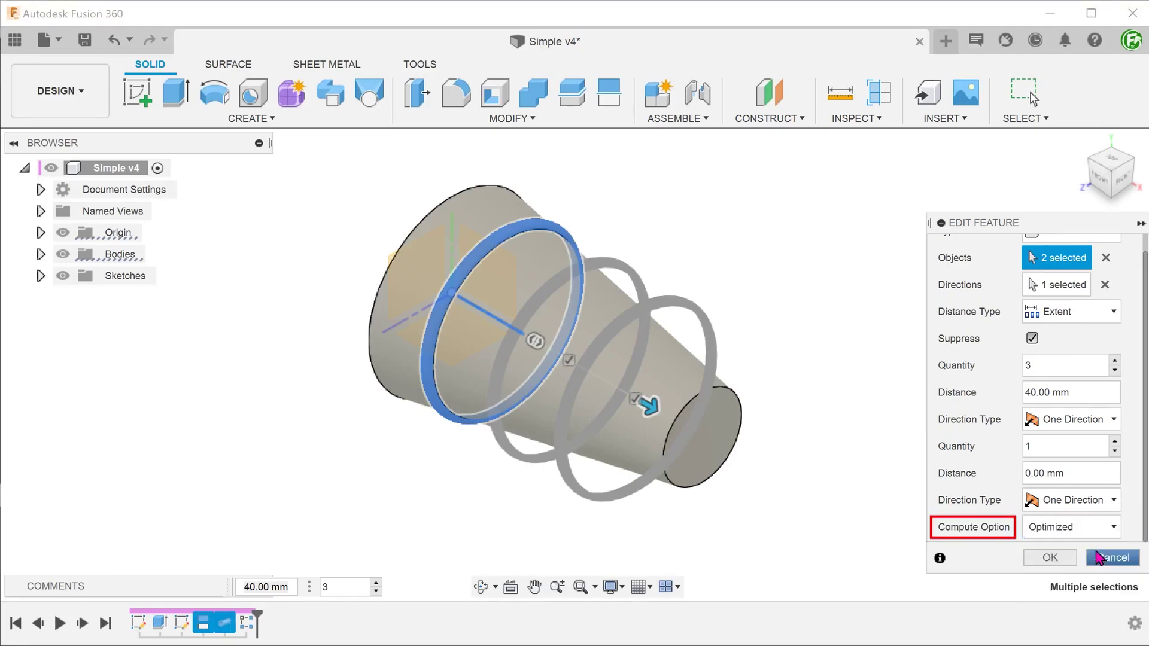
pyautogui.click(1046, 558)
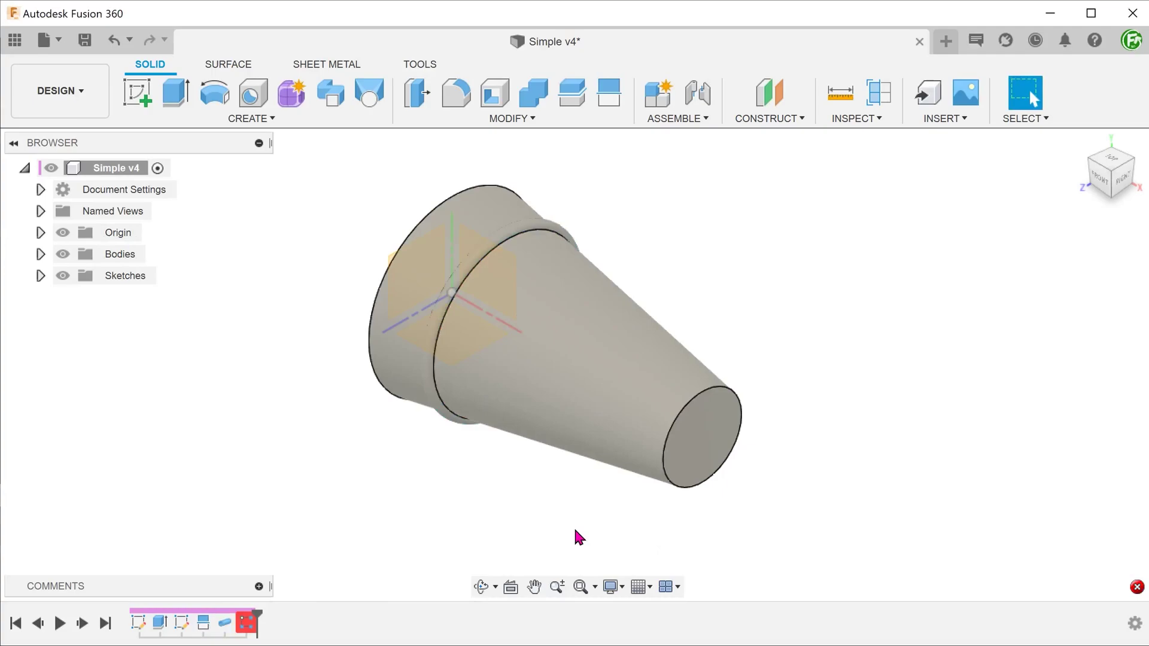
# Step: Edit the rectangular pattern again and set its compute option to Identical
pyautogui.rightClick(248, 623)
pyautogui.click(351, 453)
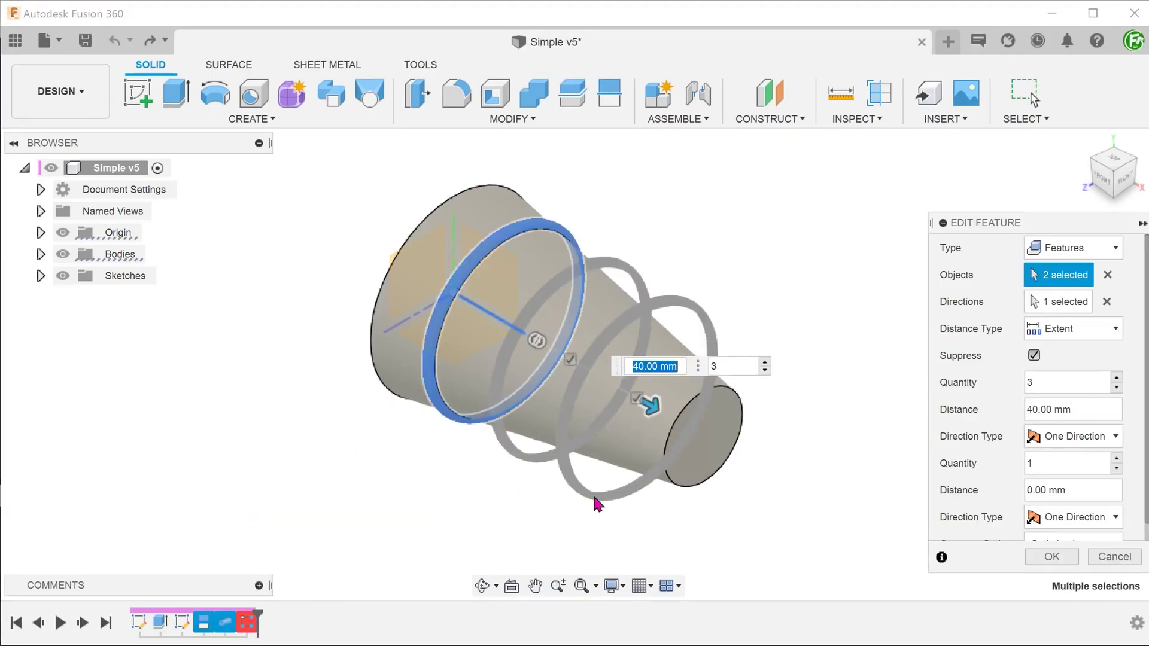
pyautogui.scroll(-1, 1146, 546)
pyautogui.click(1089, 527)
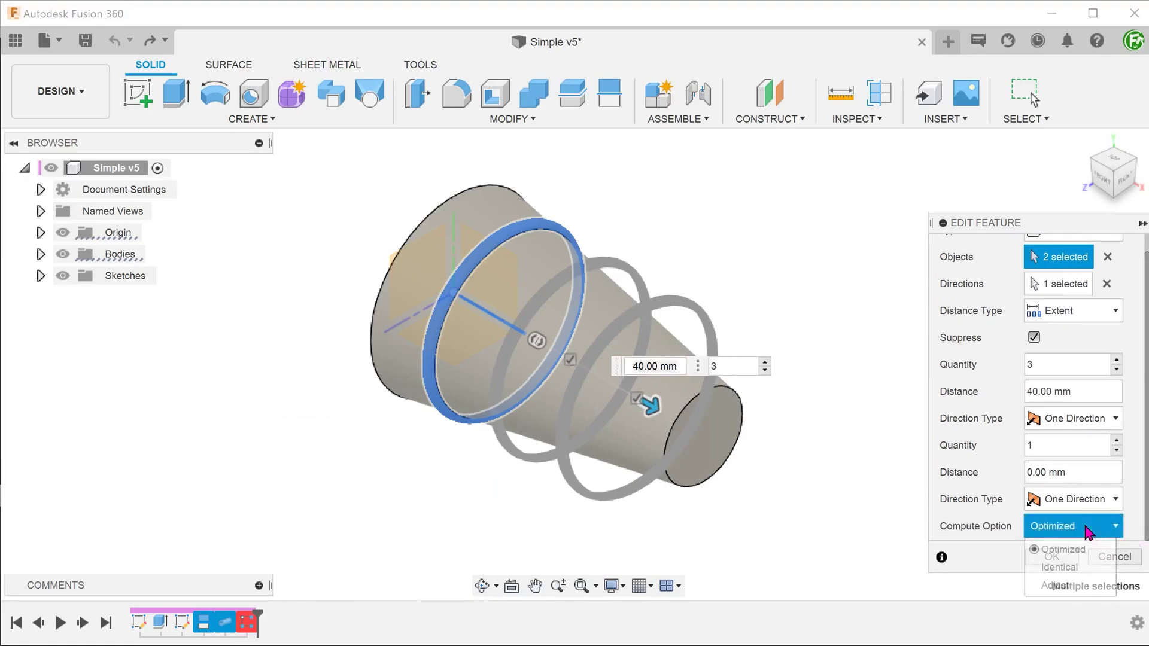
pyautogui.click(1094, 568)
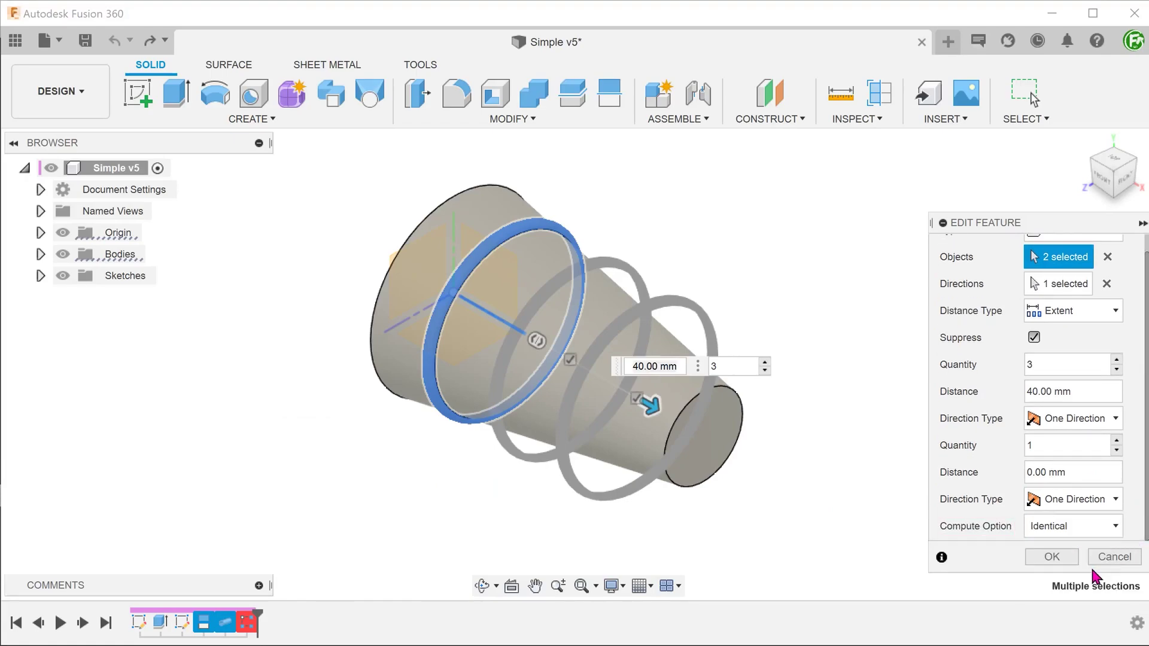
pyautogui.click(1047, 555)
# Step: Inspect the two patterned split edges on the cone by selecting each of them
pyautogui.scroll(4, 599, 454)
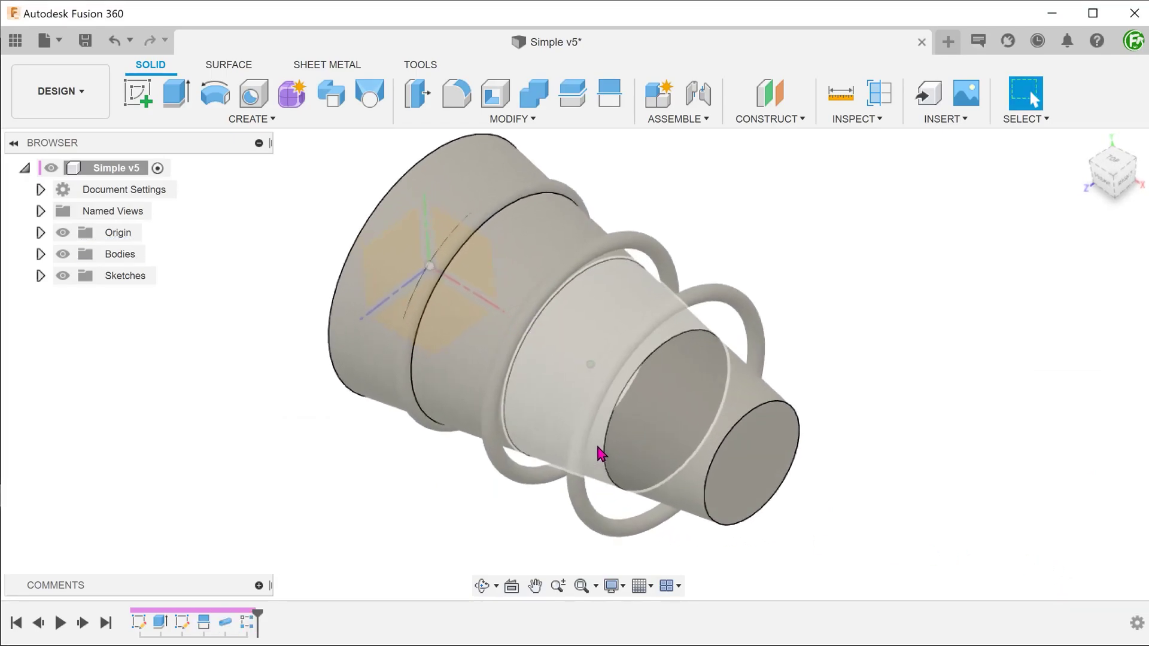
pyautogui.click(618, 441)
pyautogui.scroll(2, 490, 404)
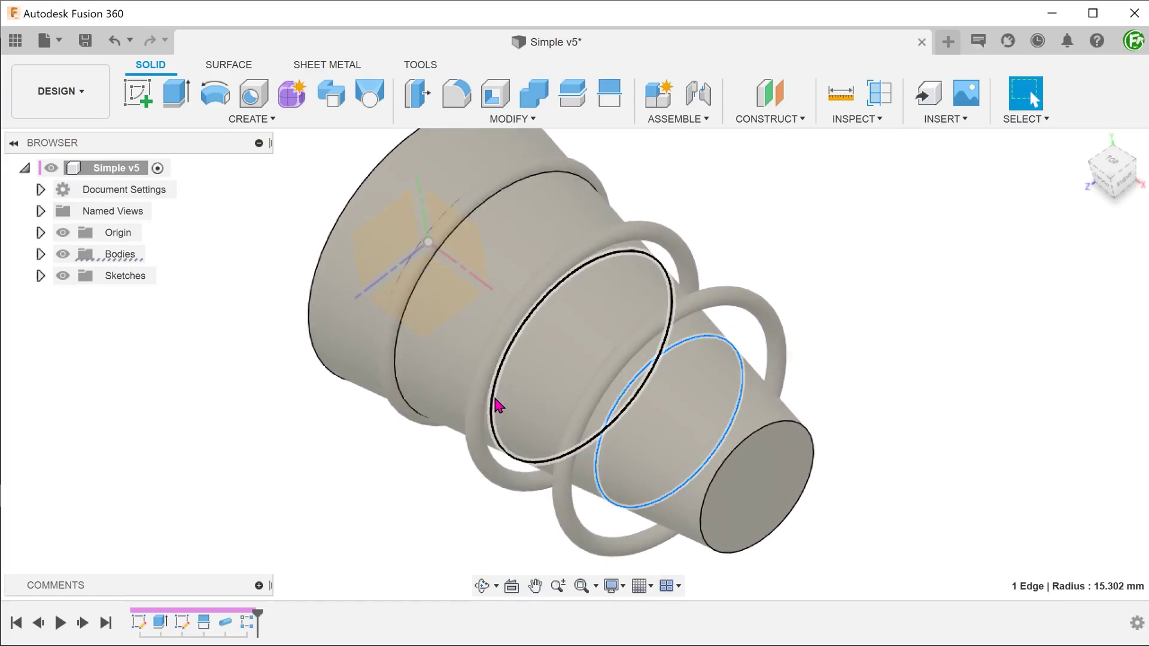
pyautogui.click(497, 402)
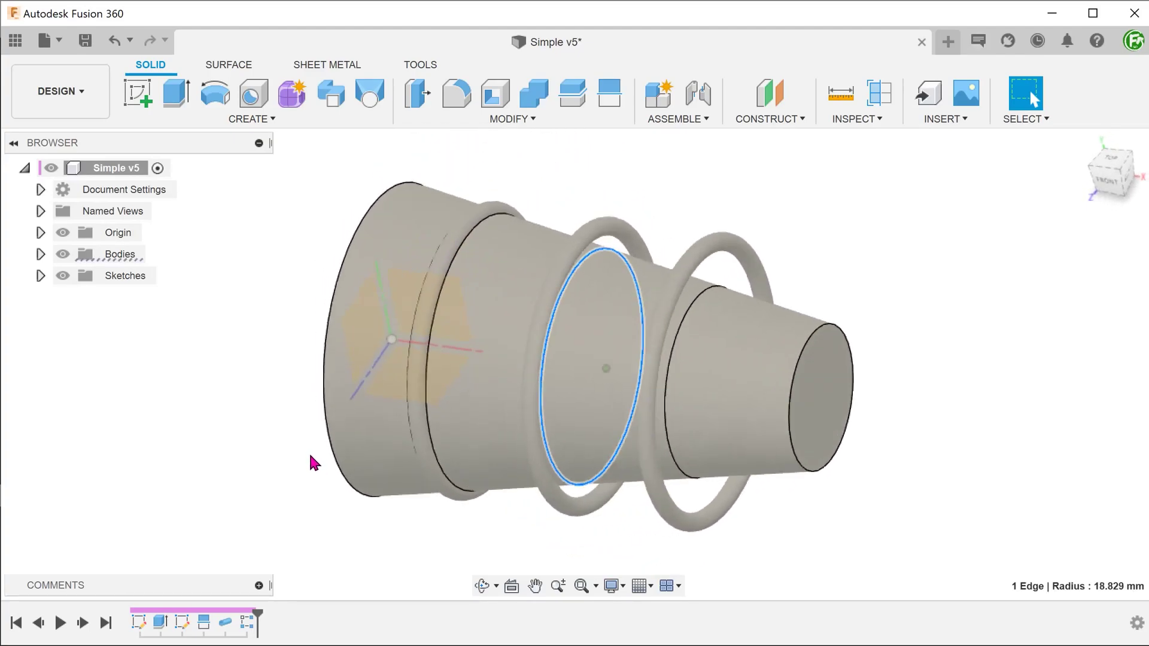
pyautogui.click(273, 461)
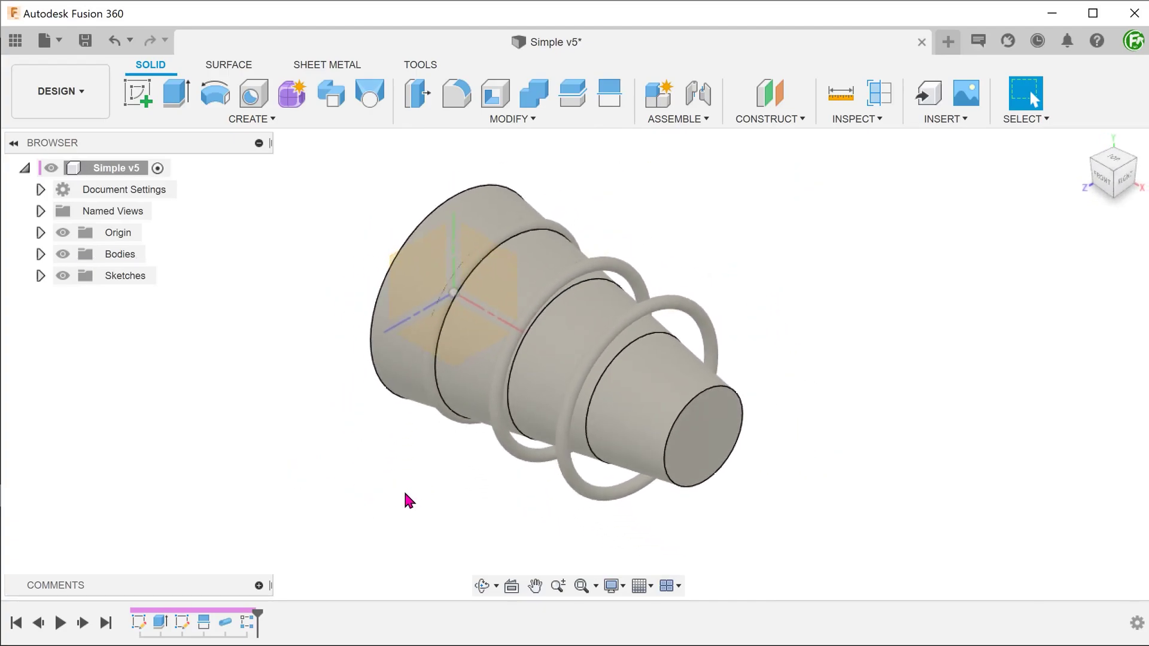
# Step: Hide the two patterned ring bodies, Body4 and Body5
pyautogui.click(40, 254)
pyautogui.click(79, 318)
pyautogui.click(79, 296)
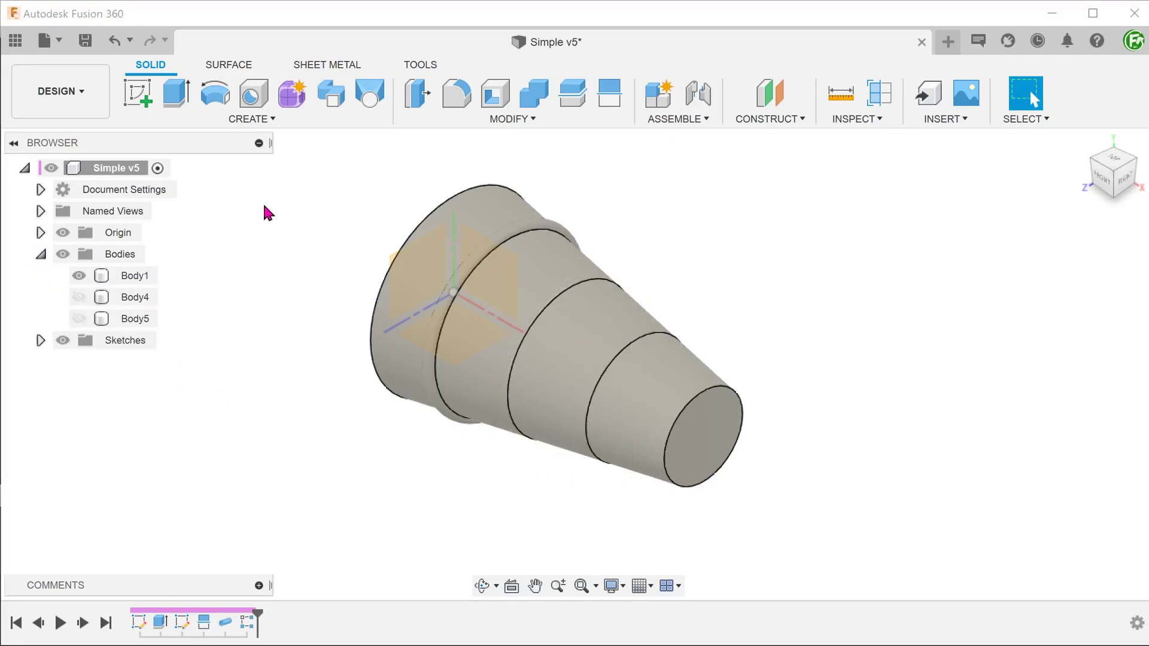
# Step: Use Pipe to join a 3 mm circular ring to the cone along each of the two patterned split edges
pyautogui.click(251, 119)
pyautogui.click(281, 464)
pyautogui.click(511, 391)
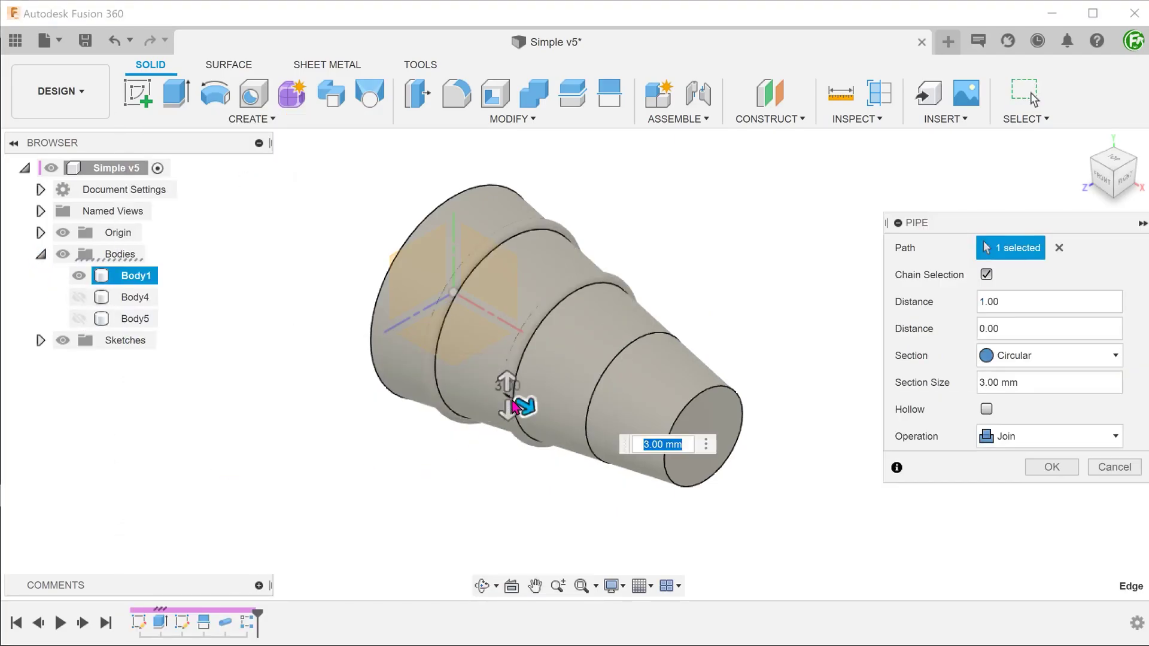
pyautogui.click(1048, 467)
pyautogui.click(251, 119)
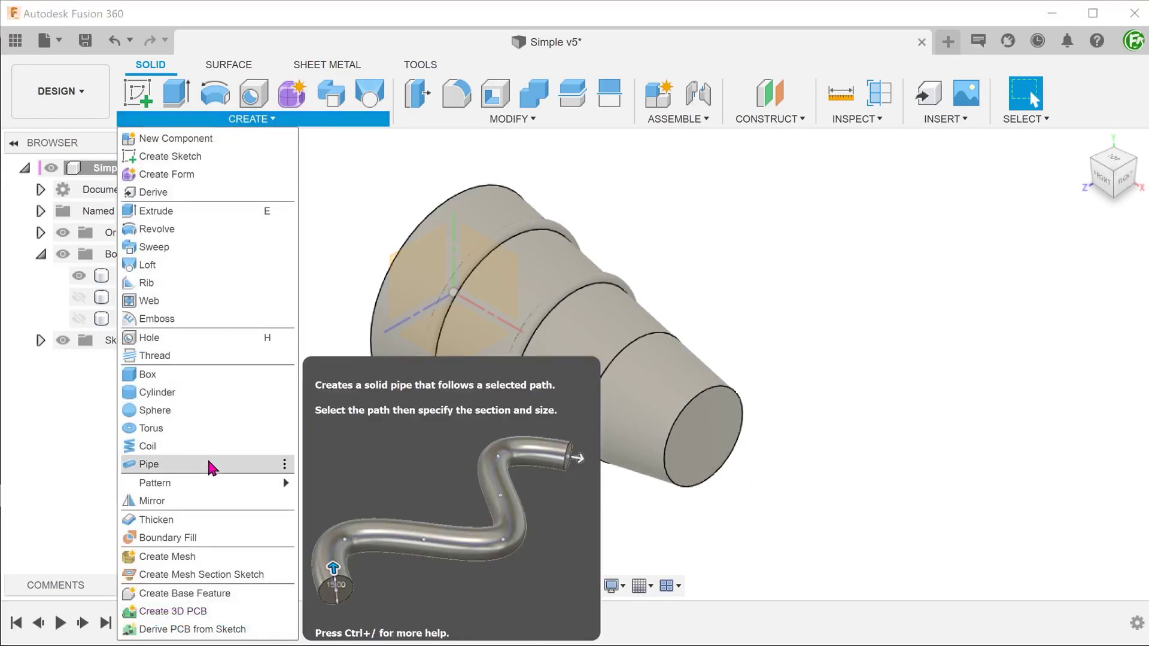
pyautogui.click(213, 464)
pyautogui.click(582, 427)
pyautogui.click(1033, 467)
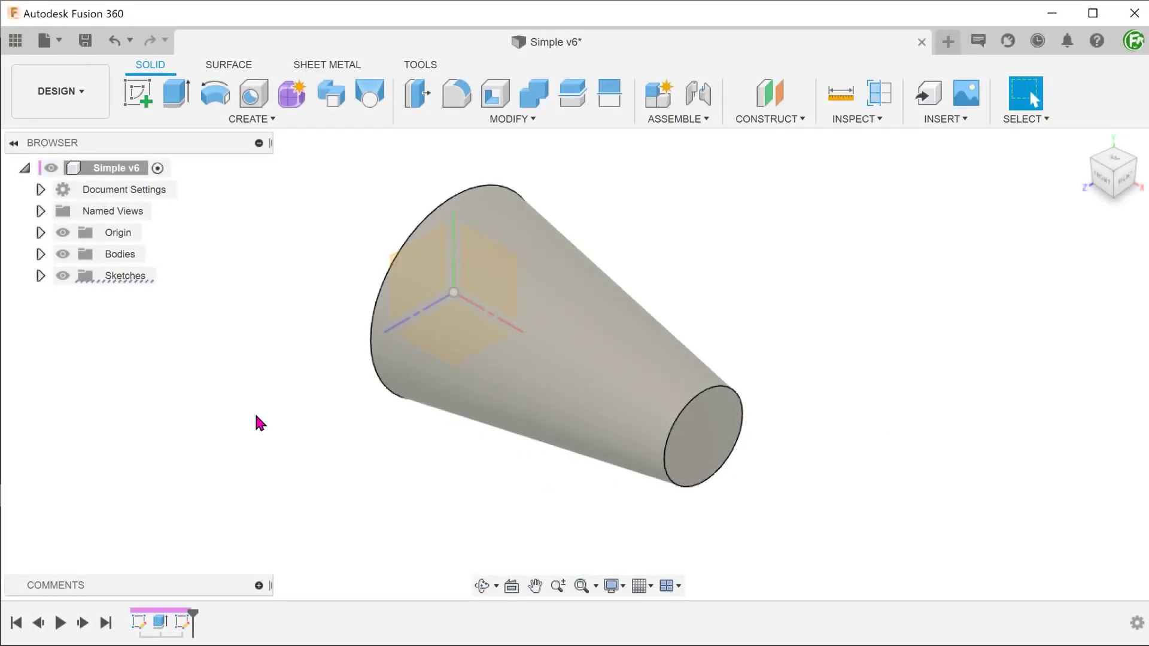
# Step: Start a sketch on the XY plane and draw a vertical line from the origin up past the cone's large end
pyautogui.click(137, 93)
pyautogui.click(490, 282)
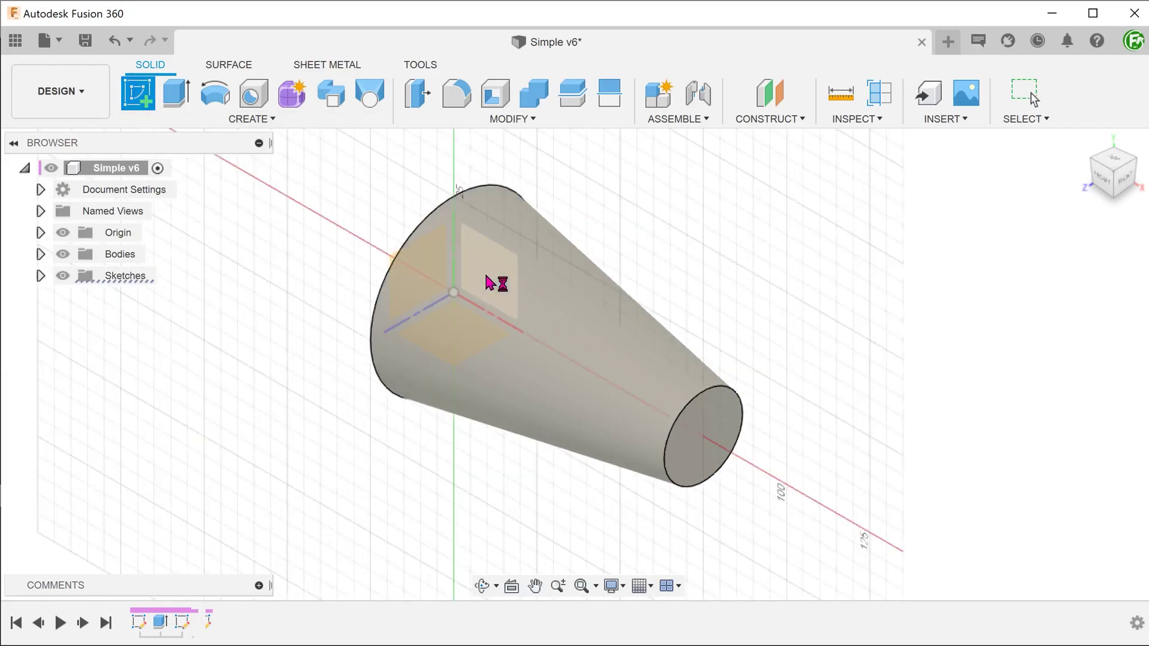
pyautogui.moveTo(443, 316); pyautogui.dragTo(311, 255, button='middle')
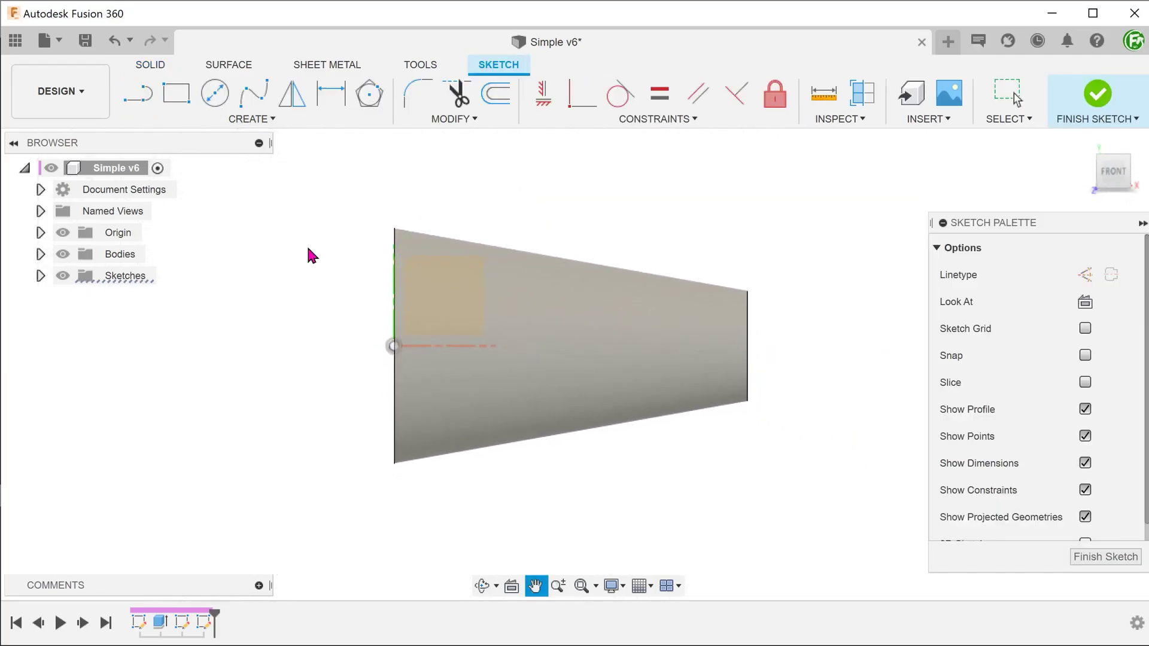
pyautogui.press('l')
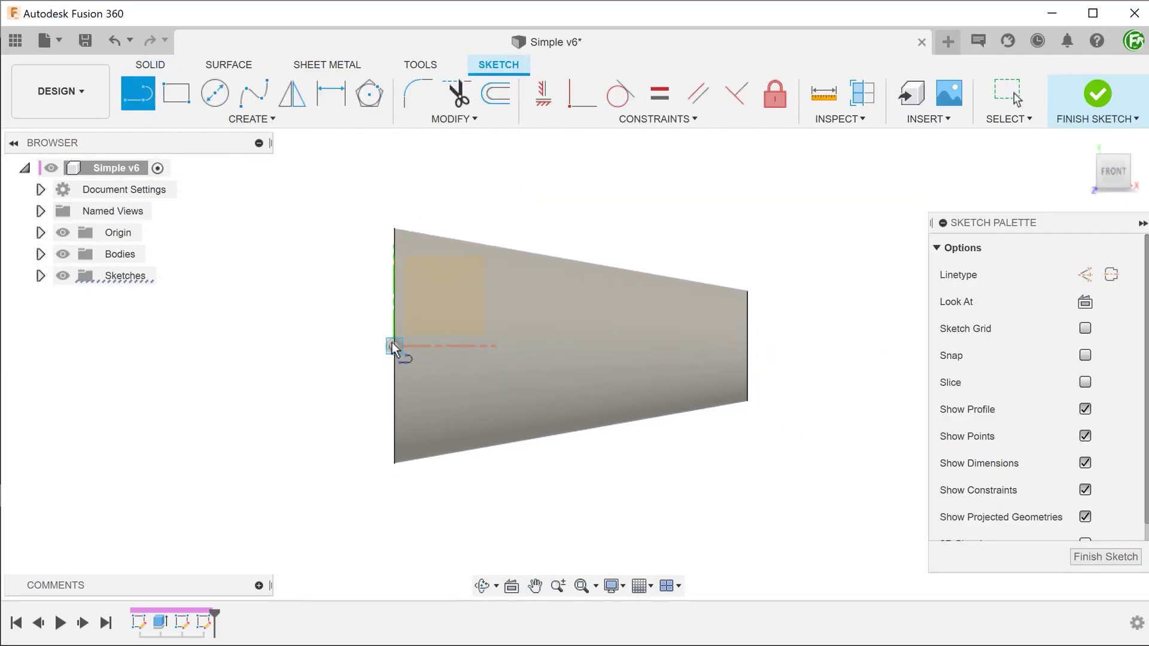
pyautogui.click(393, 346)
pyautogui.click(394, 196)
pyautogui.press('Escape')
# Step: Dimension the vertical line's length to 35 mm
pyautogui.press('d')
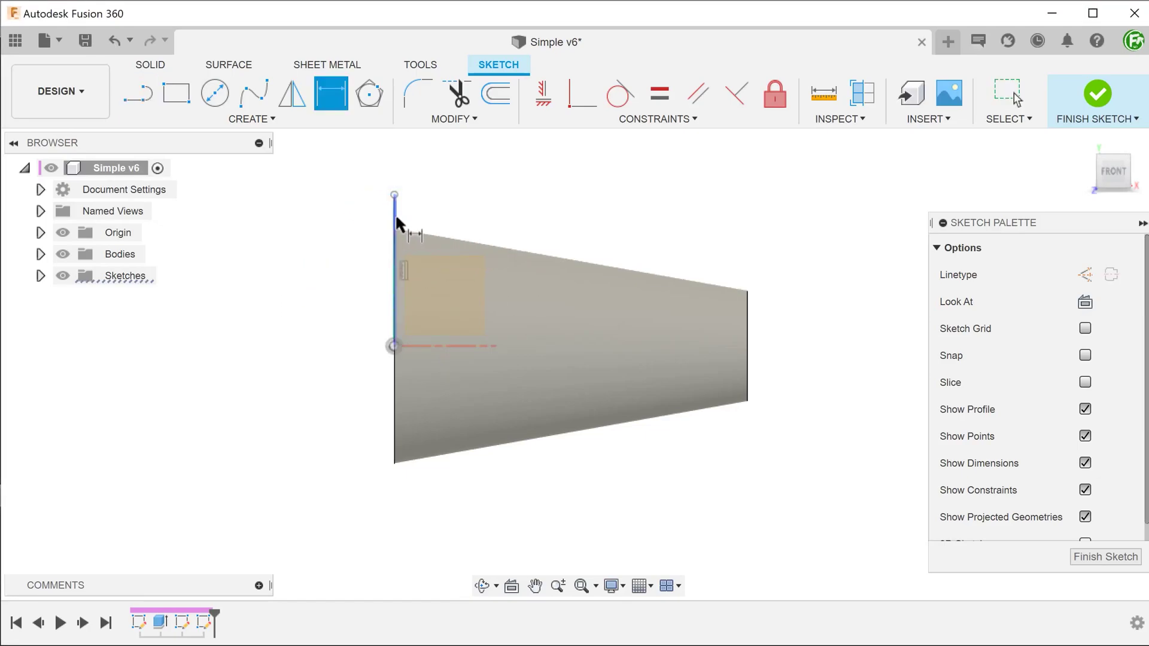
pyautogui.click(395, 213)
pyautogui.click(322, 259)
pyautogui.write('35')
pyautogui.press('Return')
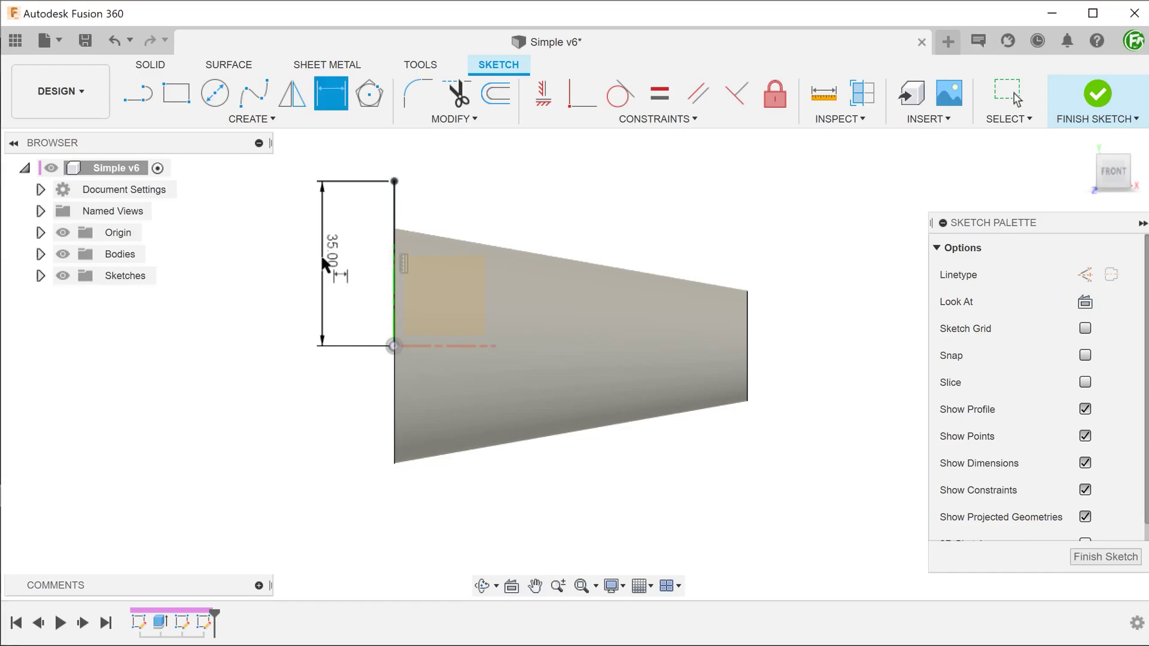
# Step: Sketch a horizontal line about 83 mm long from the origin along the cone's axis, past its small end
pyautogui.click(138, 93)
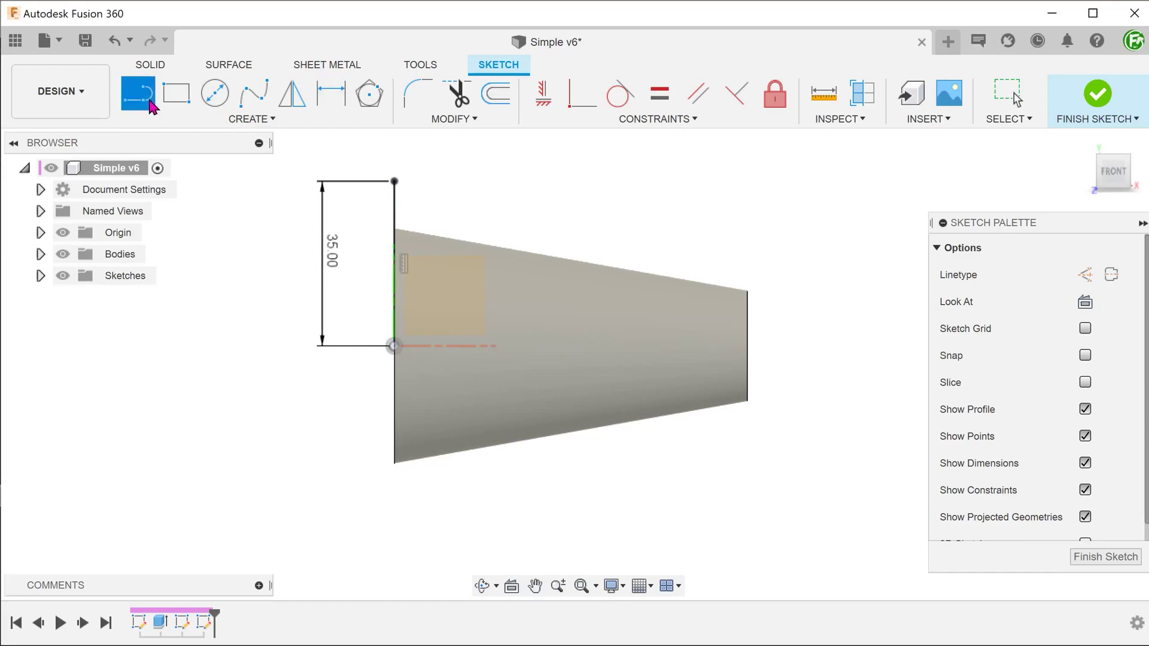
pyautogui.click(392, 345)
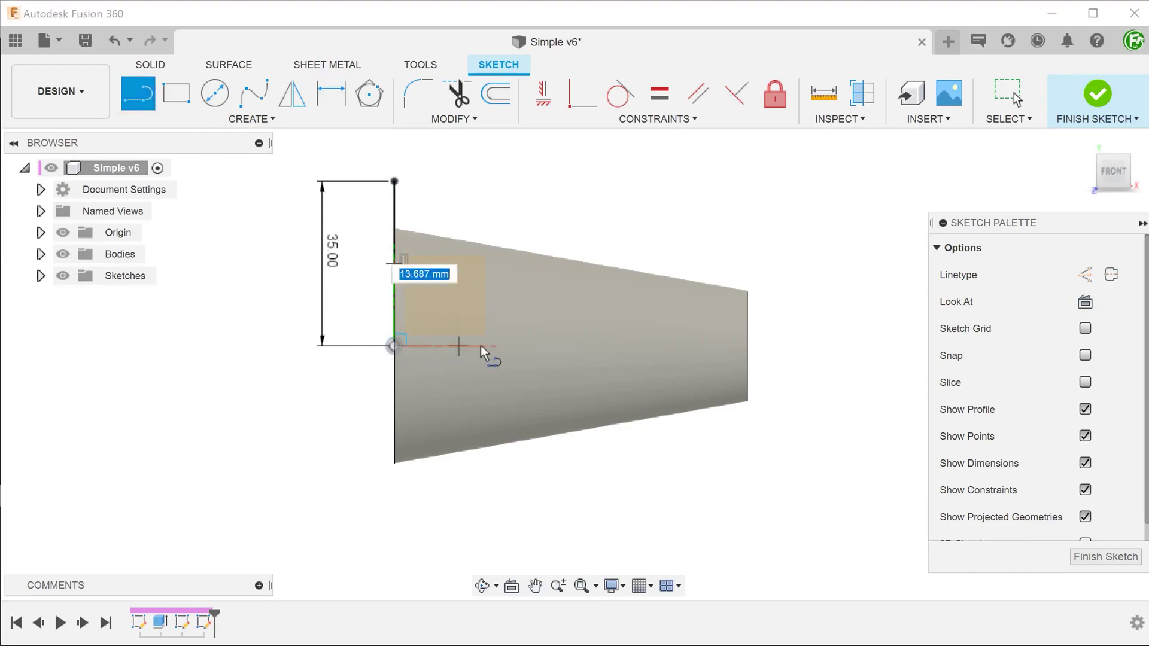
pyautogui.doubleClick(786, 344)
# Step: Dimension the horizontal line's length to 80 mm and finish the sketch
pyautogui.press('d')
pyautogui.click(765, 345)
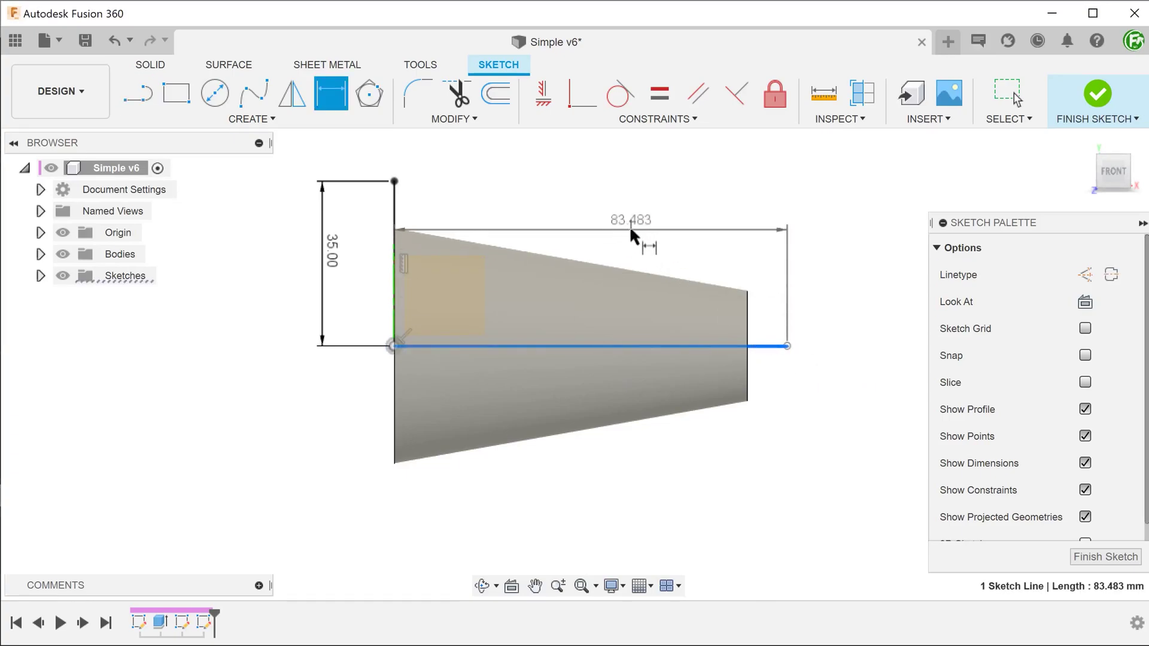
pyautogui.click(631, 230)
pyautogui.write('80')
pyautogui.press('Return')
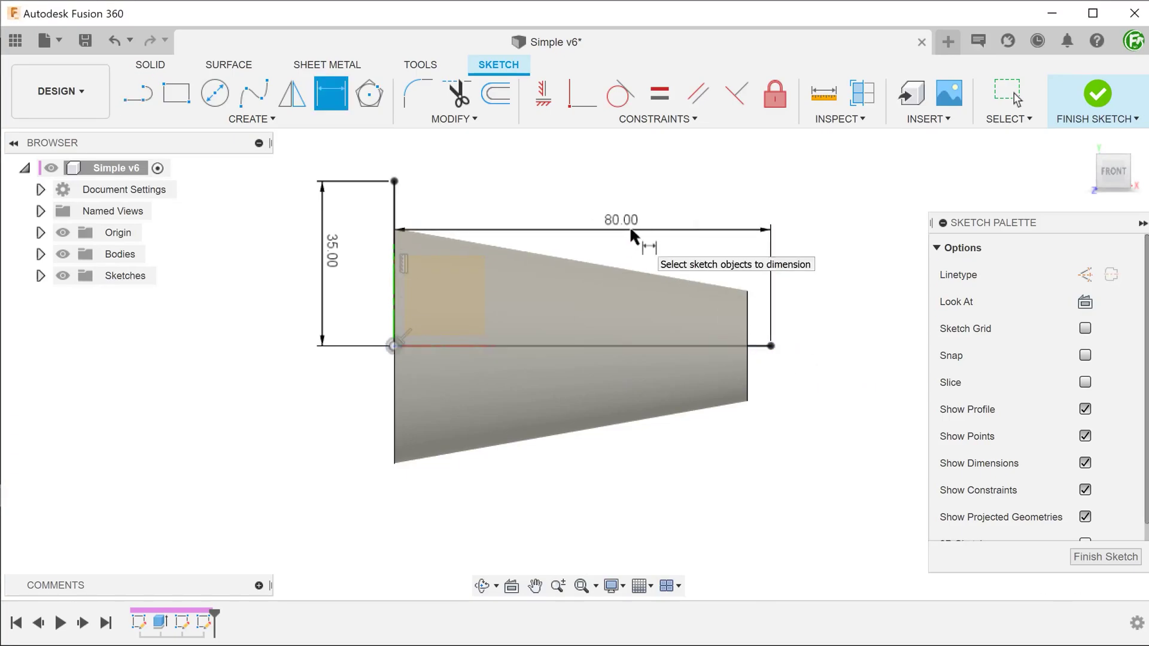
pyautogui.press('Escape')
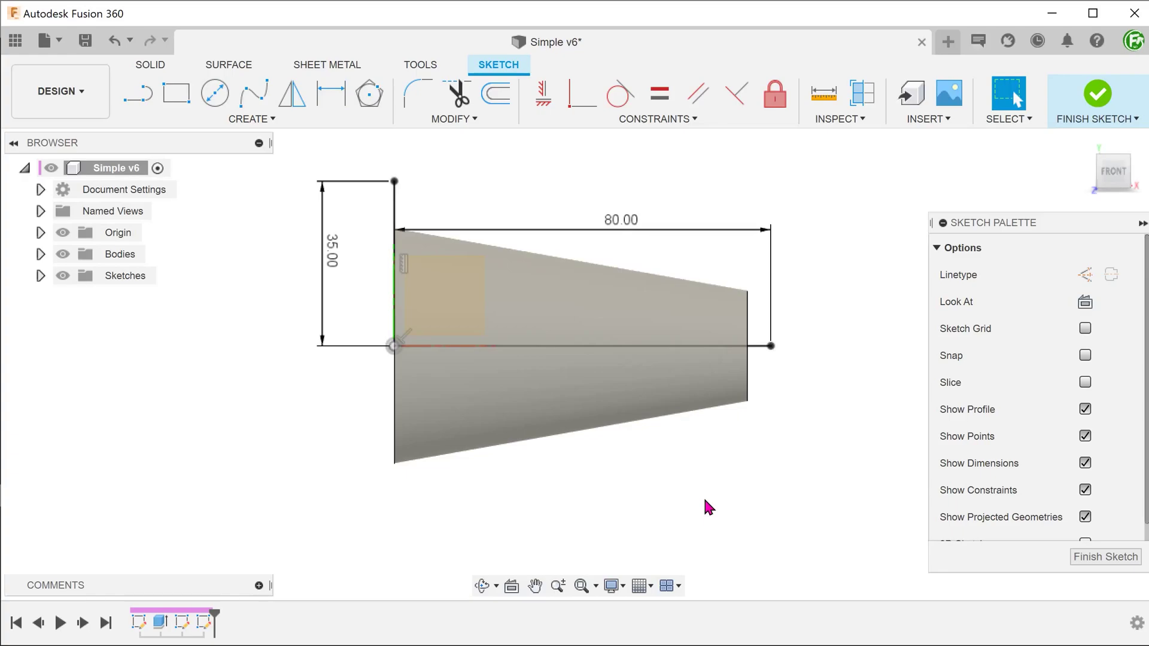
pyautogui.click(1098, 99)
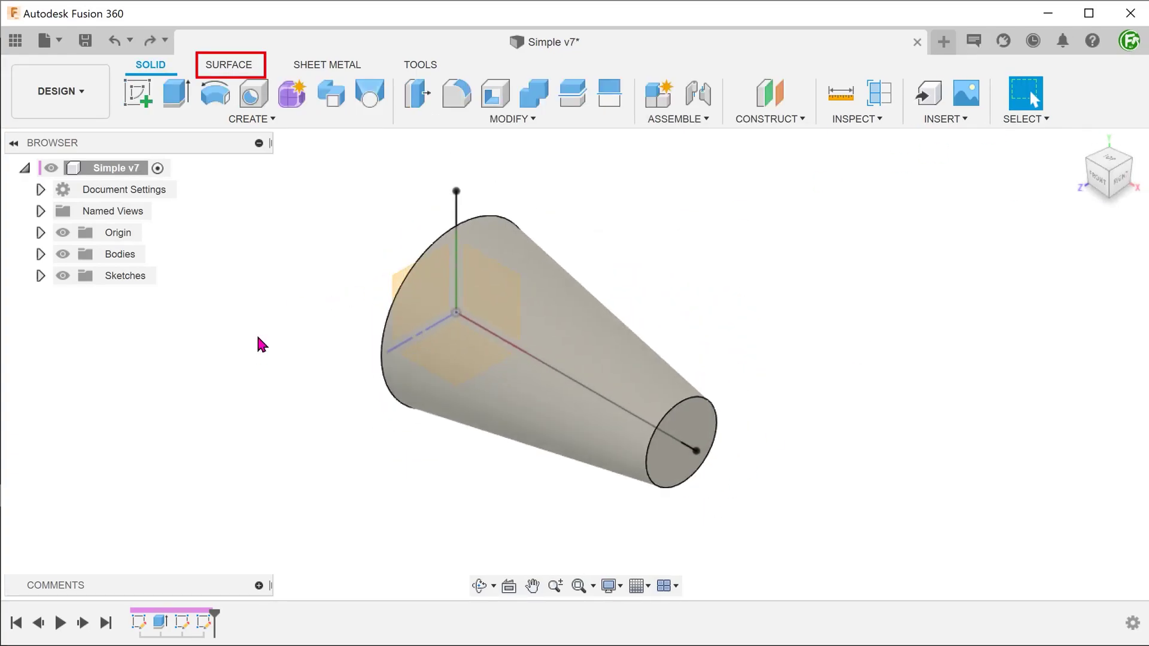
# Step: Start a single-path surface Sweep with the 35 mm vertical line as profile and the 80 mm axis line as path
pyautogui.click(222, 67)
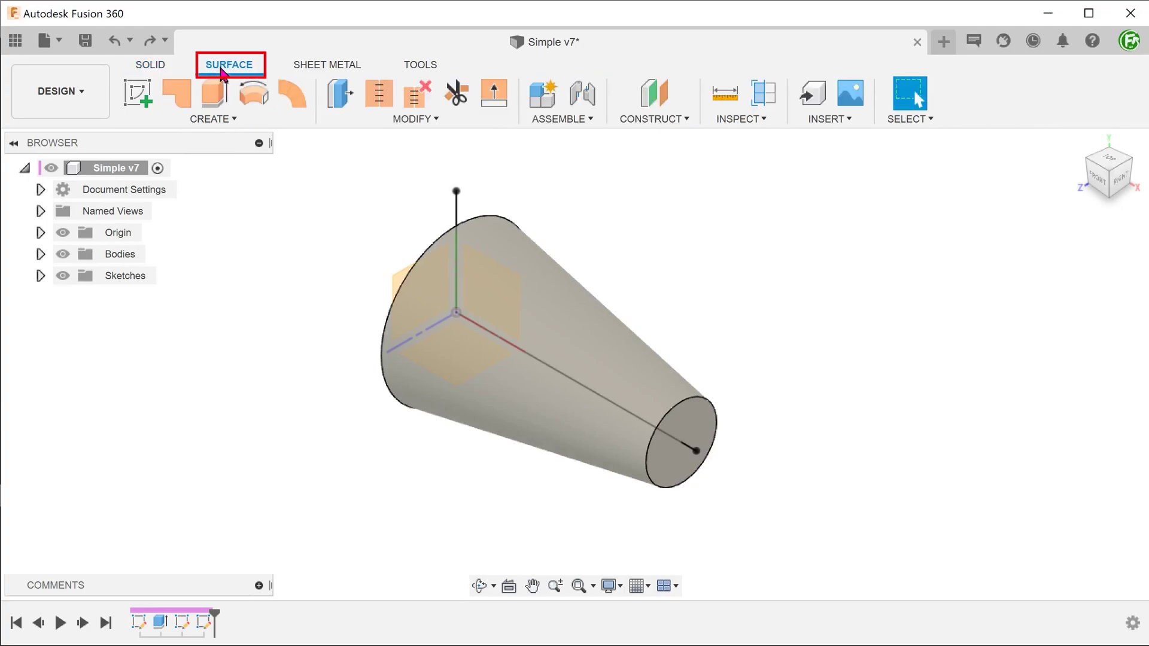
pyautogui.click(228, 119)
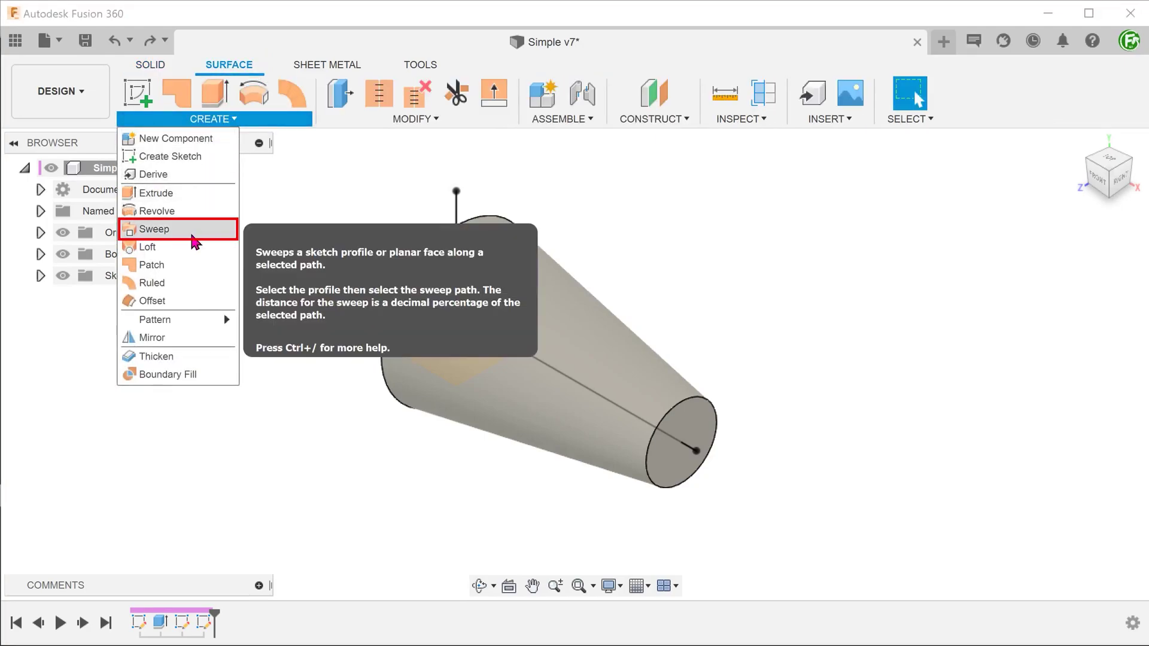
pyautogui.click(195, 239)
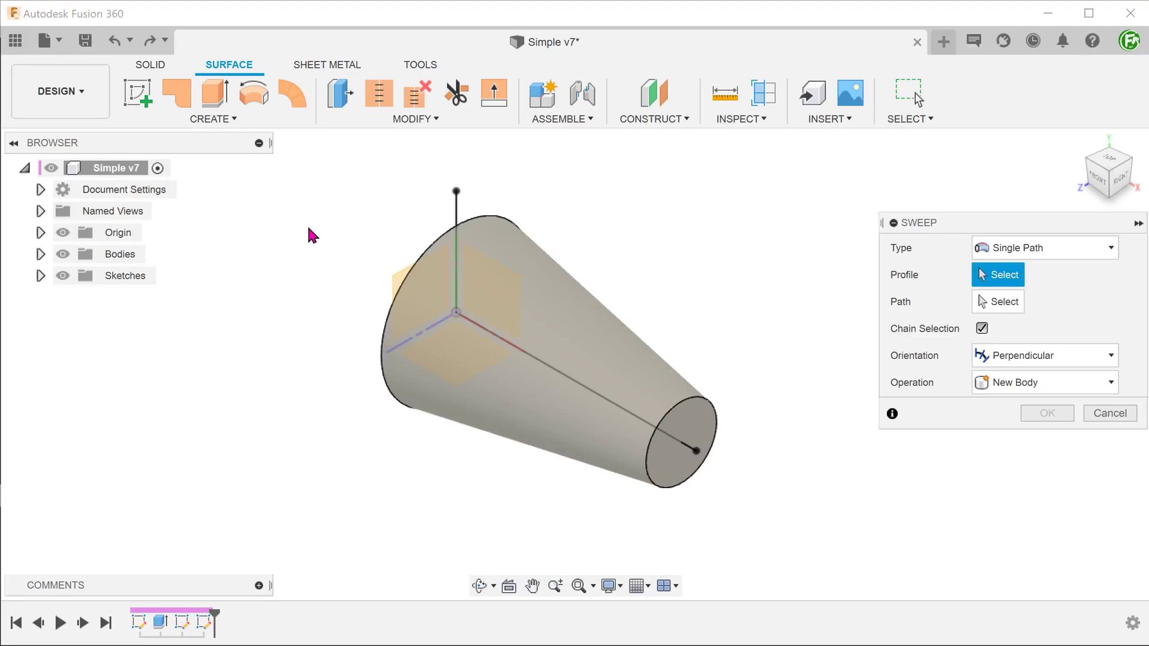
pyautogui.click(456, 215)
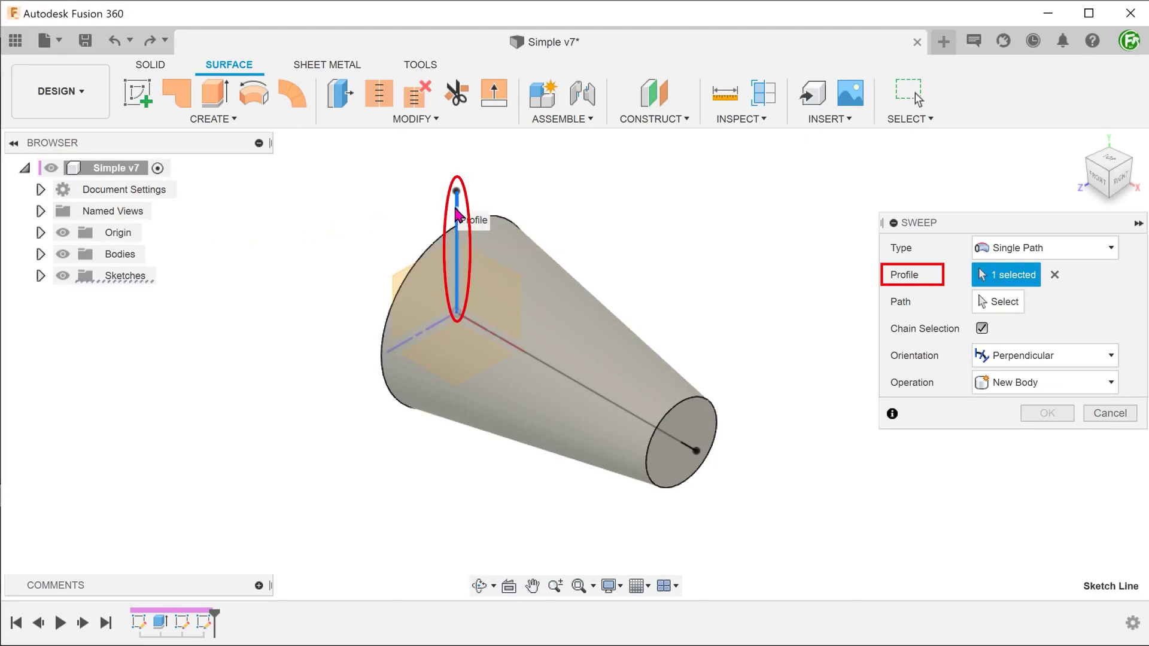
pyautogui.click(982, 300)
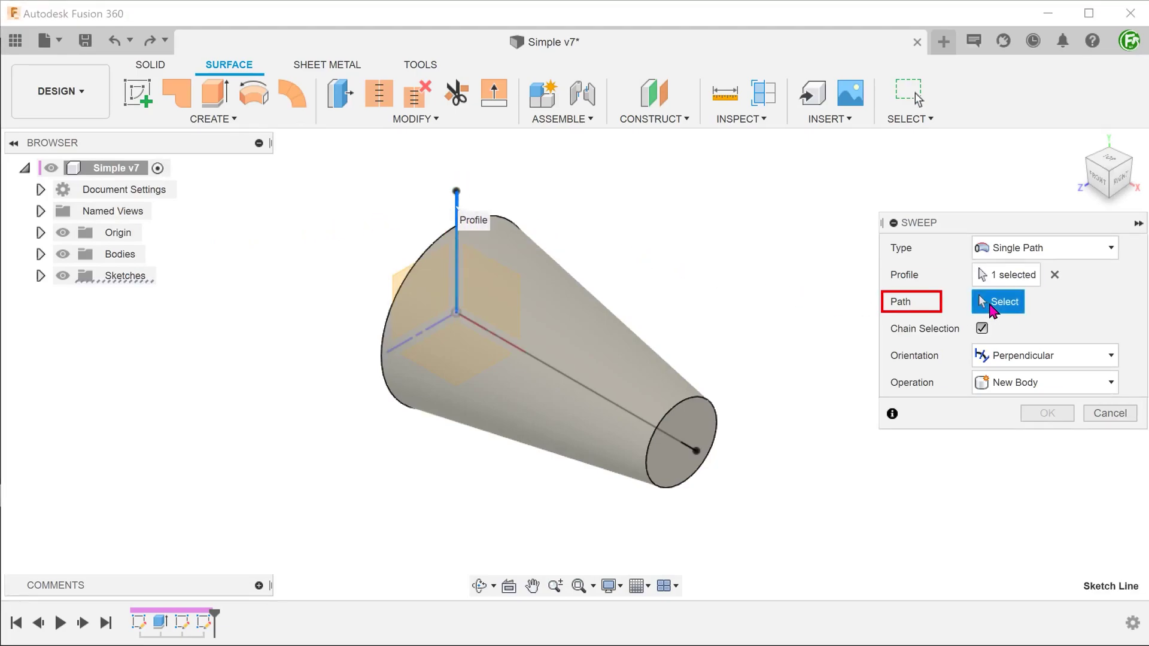
pyautogui.click(682, 444)
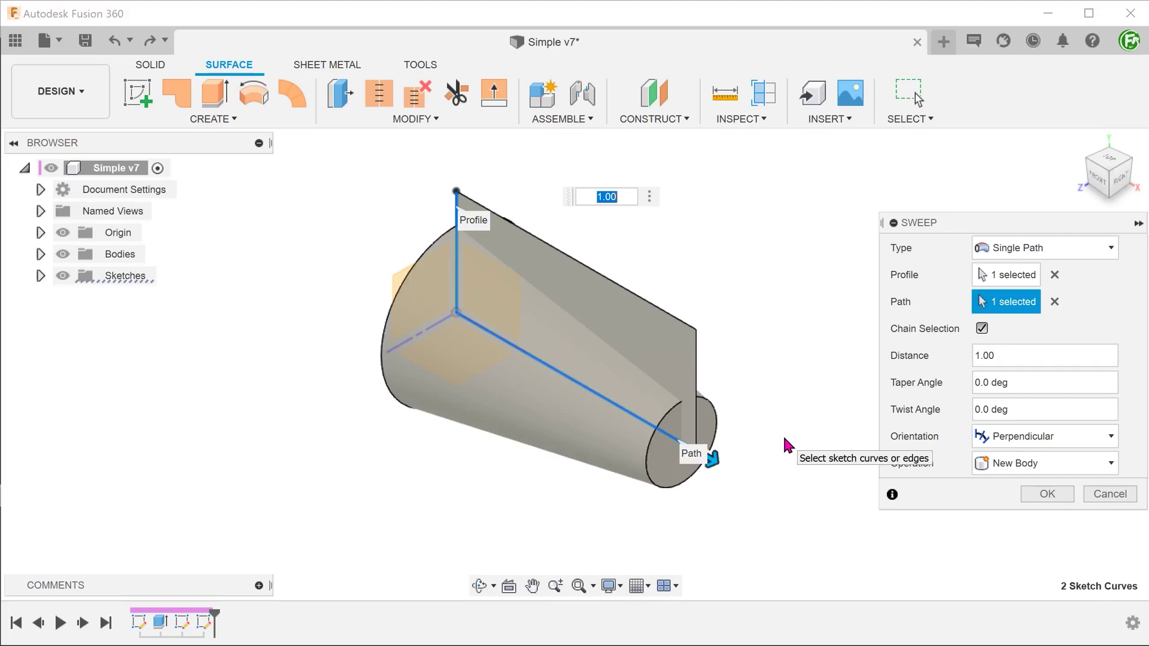
# Step: Set the sweep's twist angle to 15*360 degrees and create it as a new body
pyautogui.click(1009, 407)
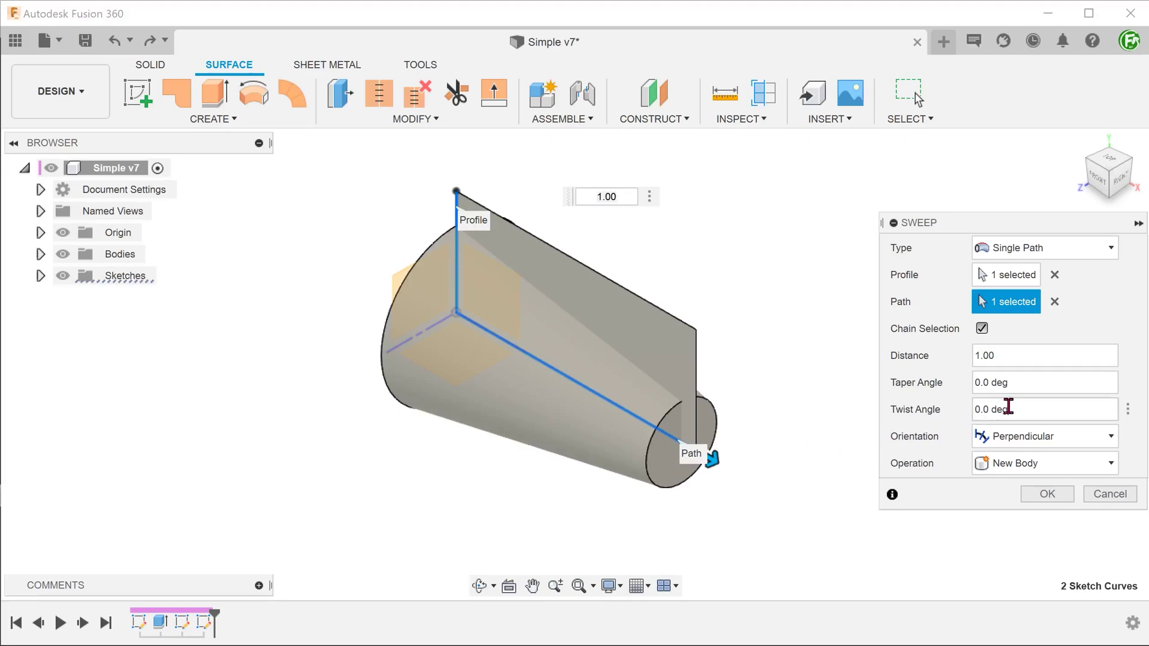
pyautogui.click(1008, 407)
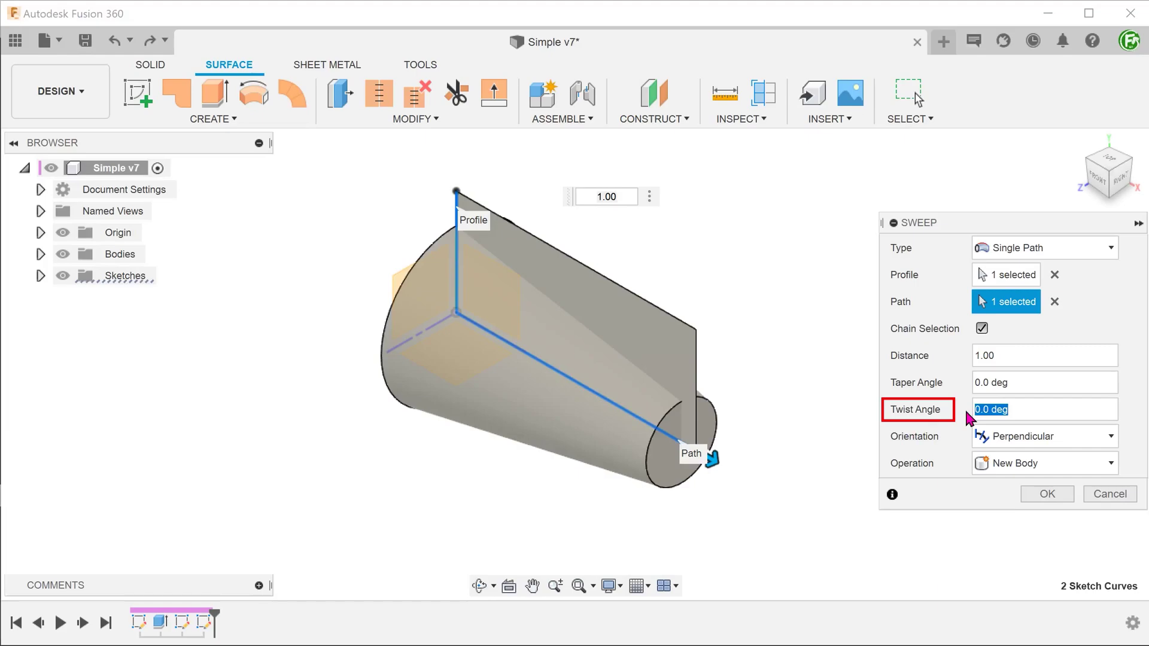
pyautogui.write('15*360')
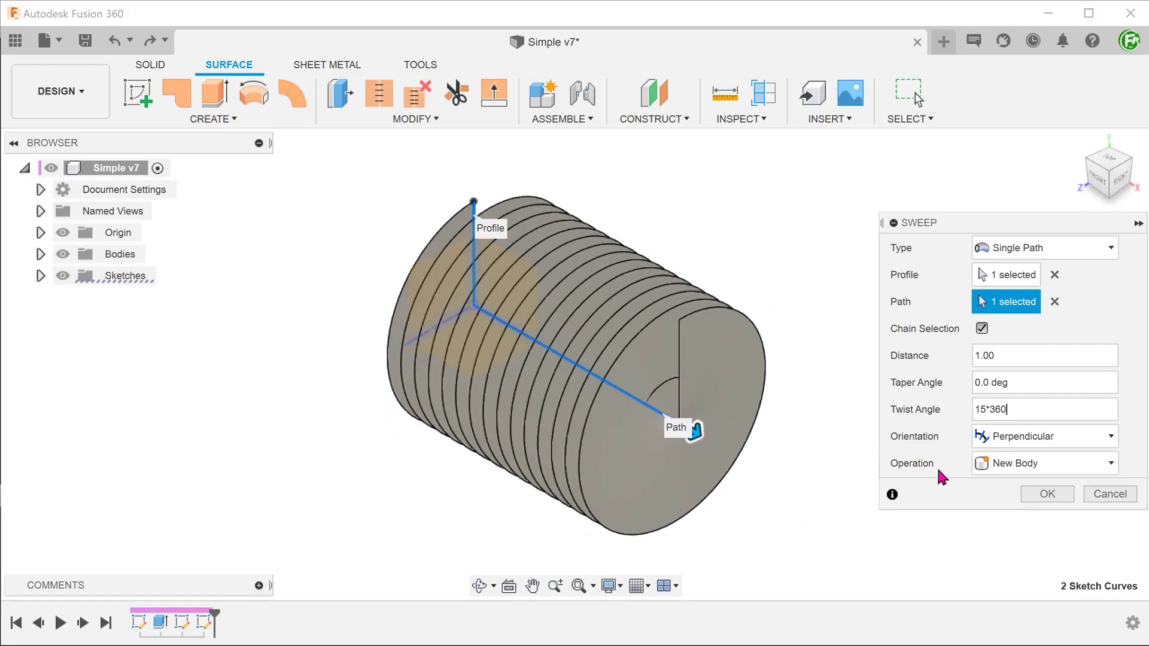
pyautogui.click(1041, 495)
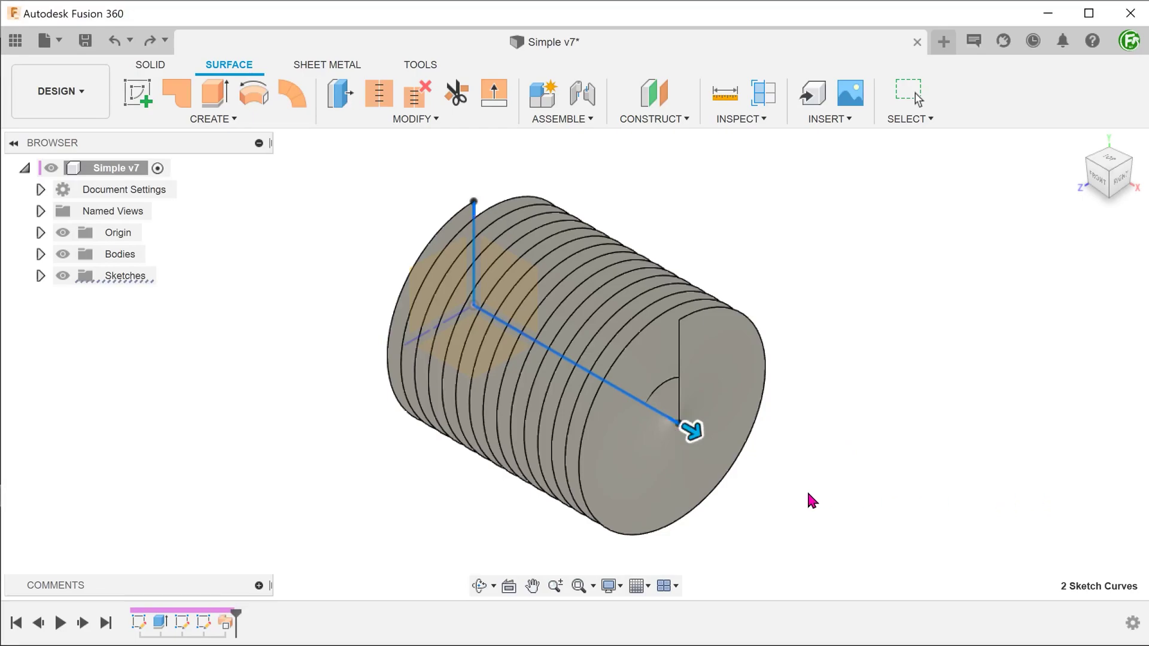
pyautogui.press('Escape')
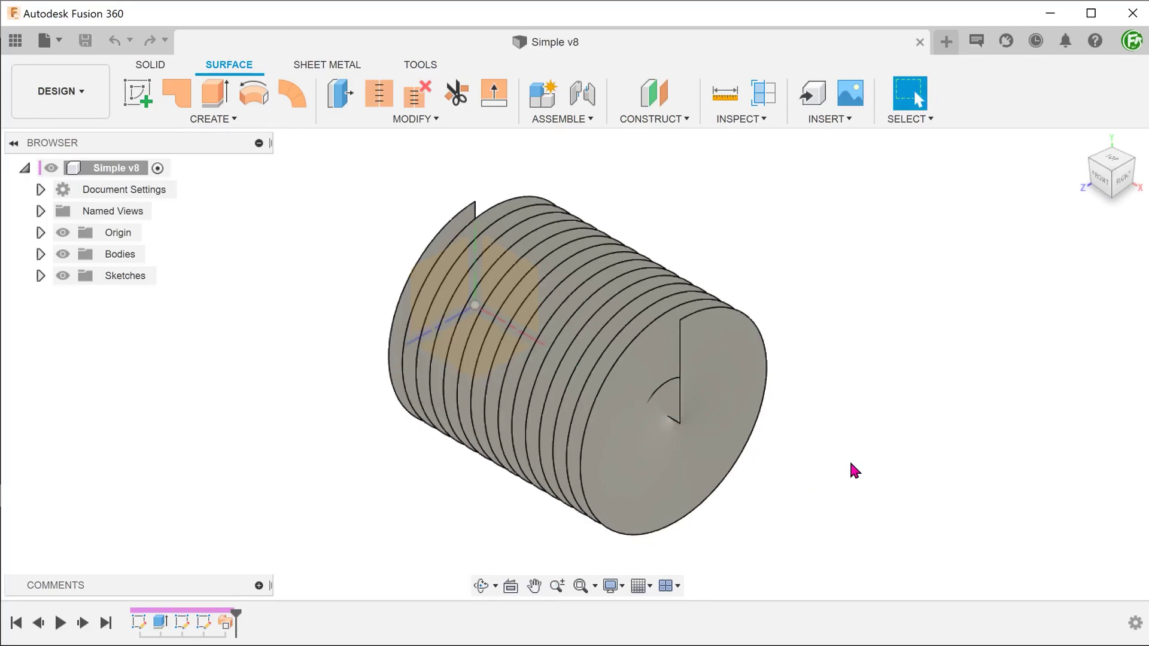
# Step: Split the cone's outer face using the twisted surface as the splitting tool, with Extend Splitting Tool turned off
pyautogui.click(417, 119)
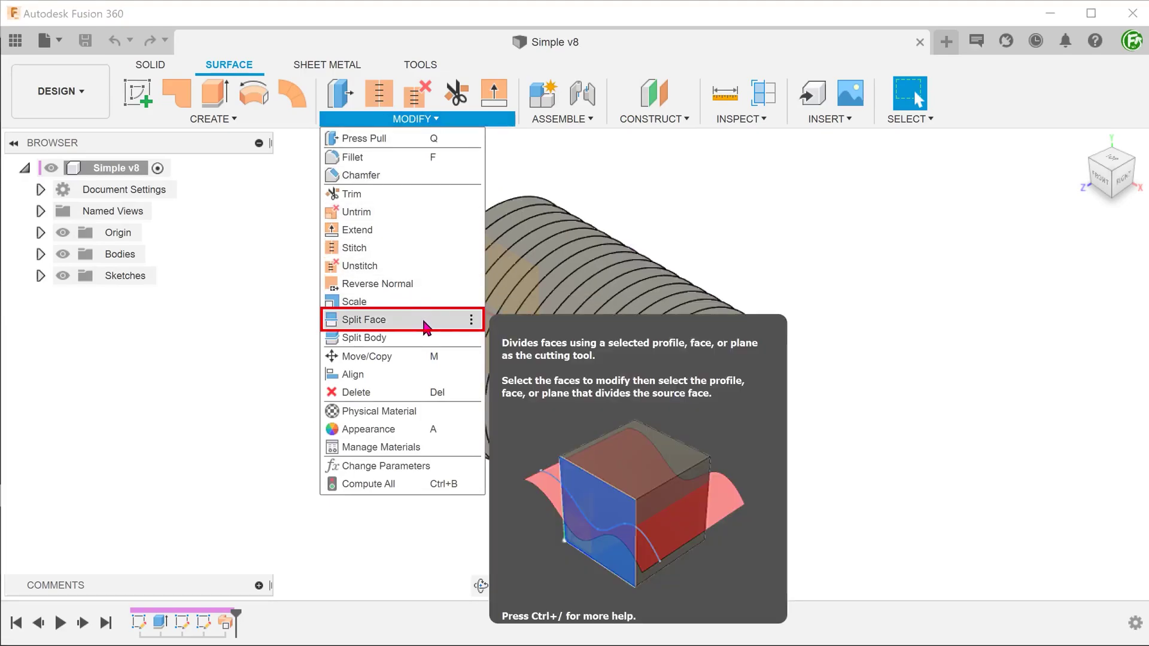
pyautogui.click(425, 326)
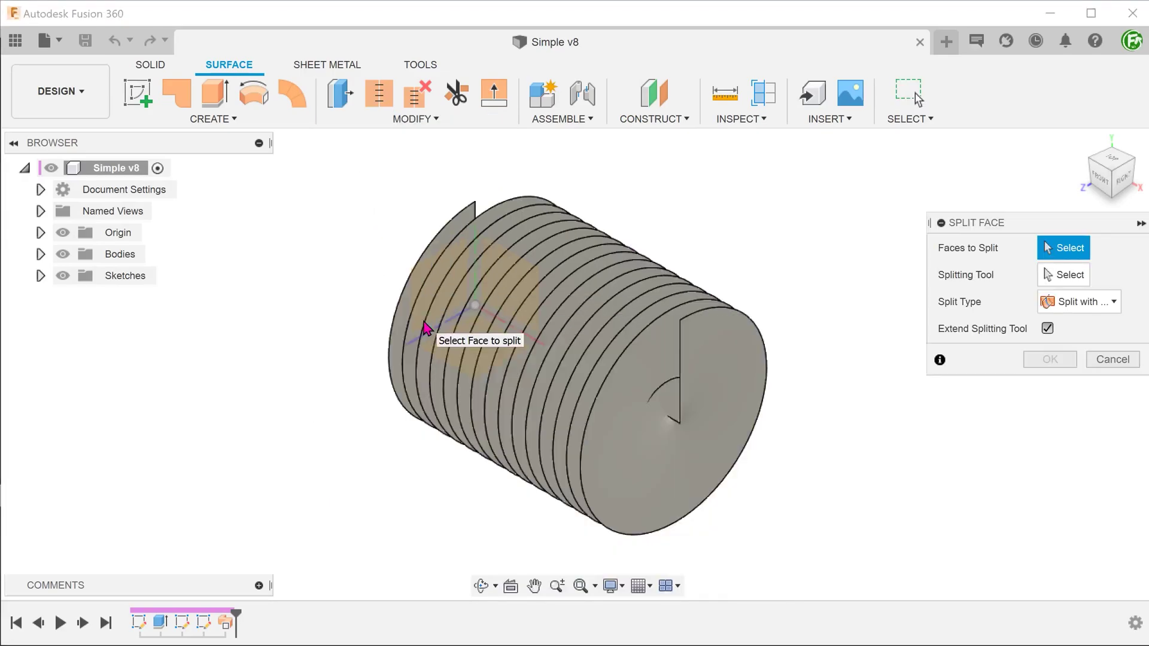
pyautogui.keyDown('shift'); pyautogui.moveTo(424, 328); pyautogui.dragTo(674, 389, button='middle'); pyautogui.keyUp('shift')
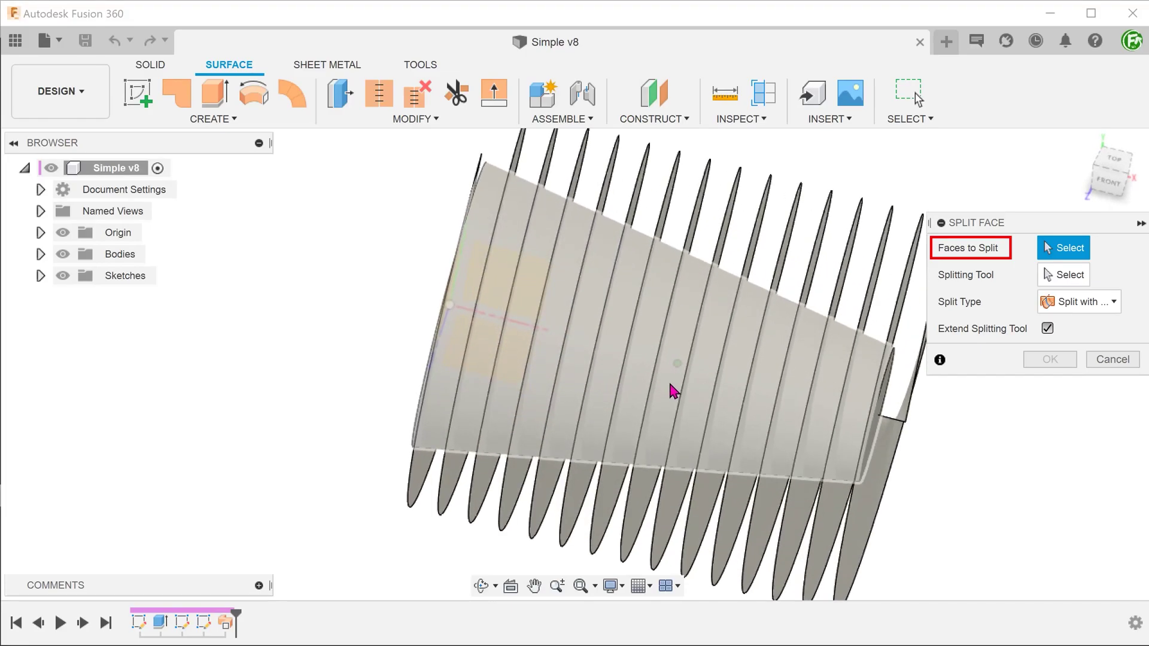
pyautogui.click(672, 387)
pyautogui.click(1057, 280)
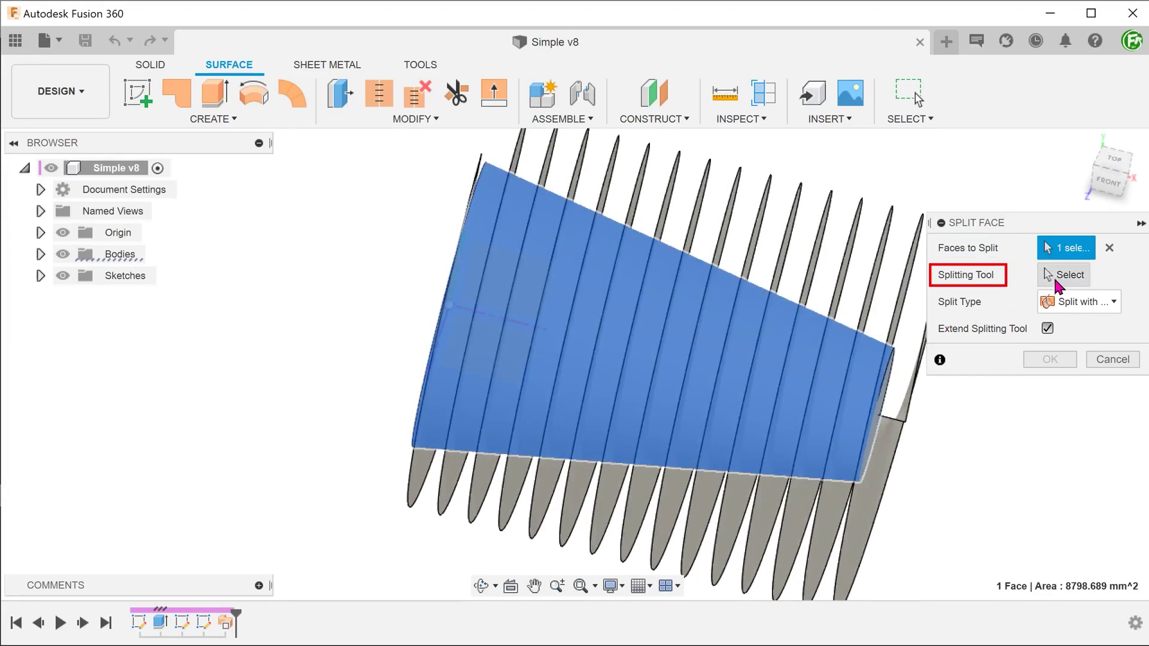
pyautogui.click(878, 281)
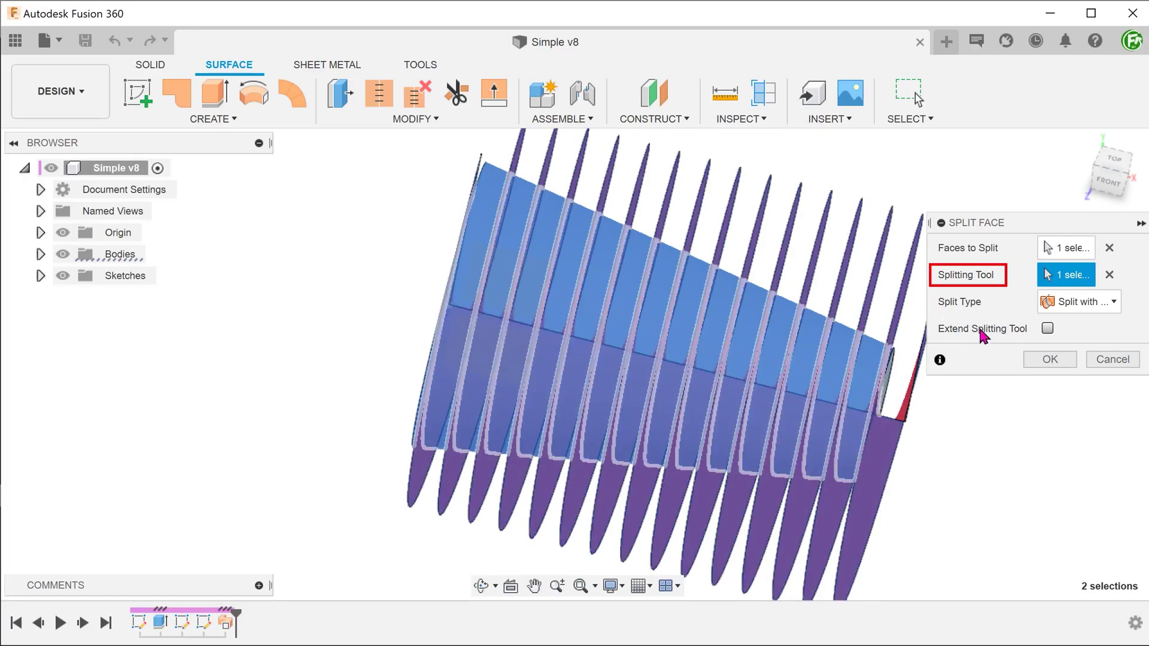
pyautogui.click(1045, 366)
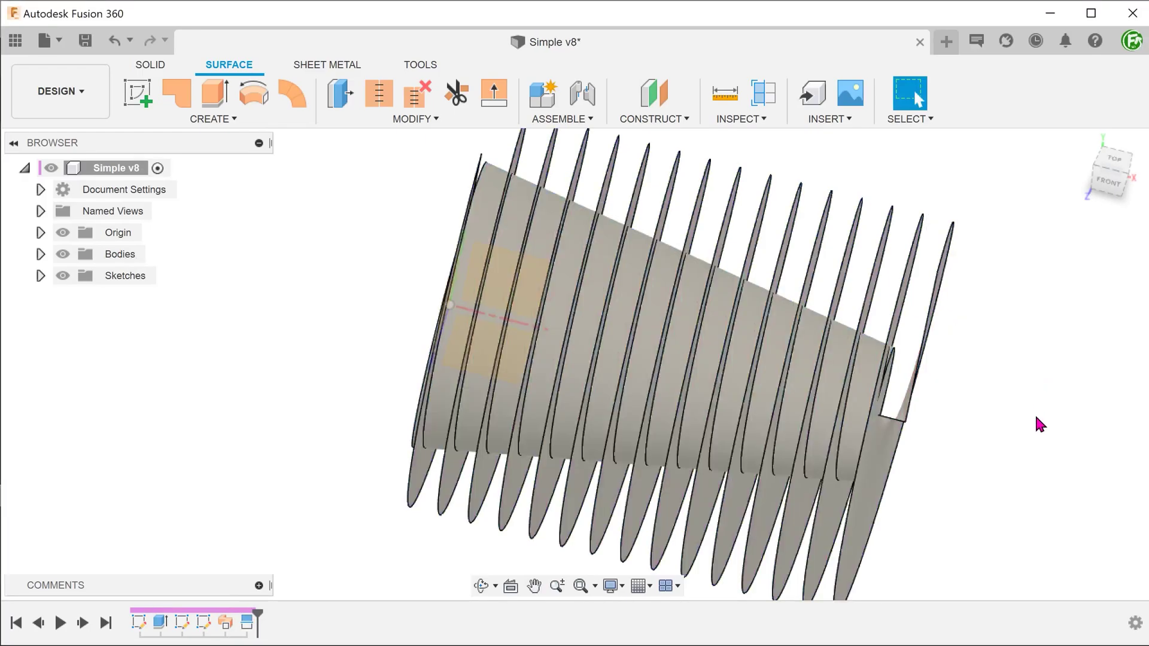
# Step: Hide the twisted surface body so that only the split cone is shown
pyautogui.keyDown('shift'); pyautogui.moveTo(1036, 416); pyautogui.dragTo(987, 404, button='middle'); pyautogui.keyUp('shift')
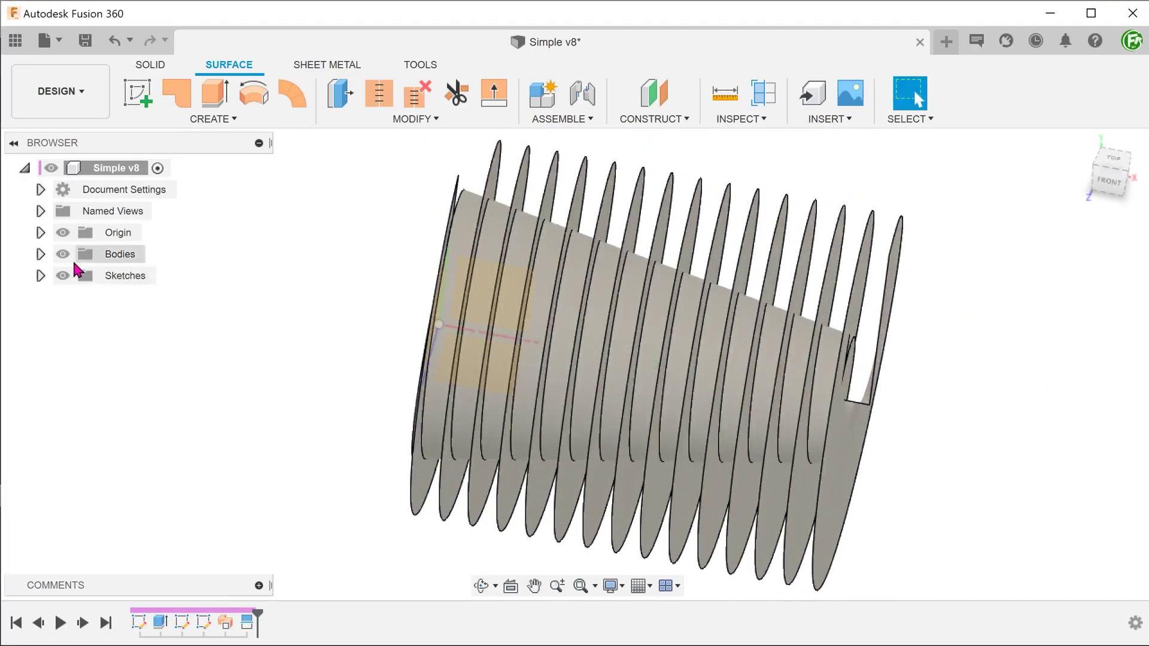
pyautogui.click(40, 254)
pyautogui.click(79, 297)
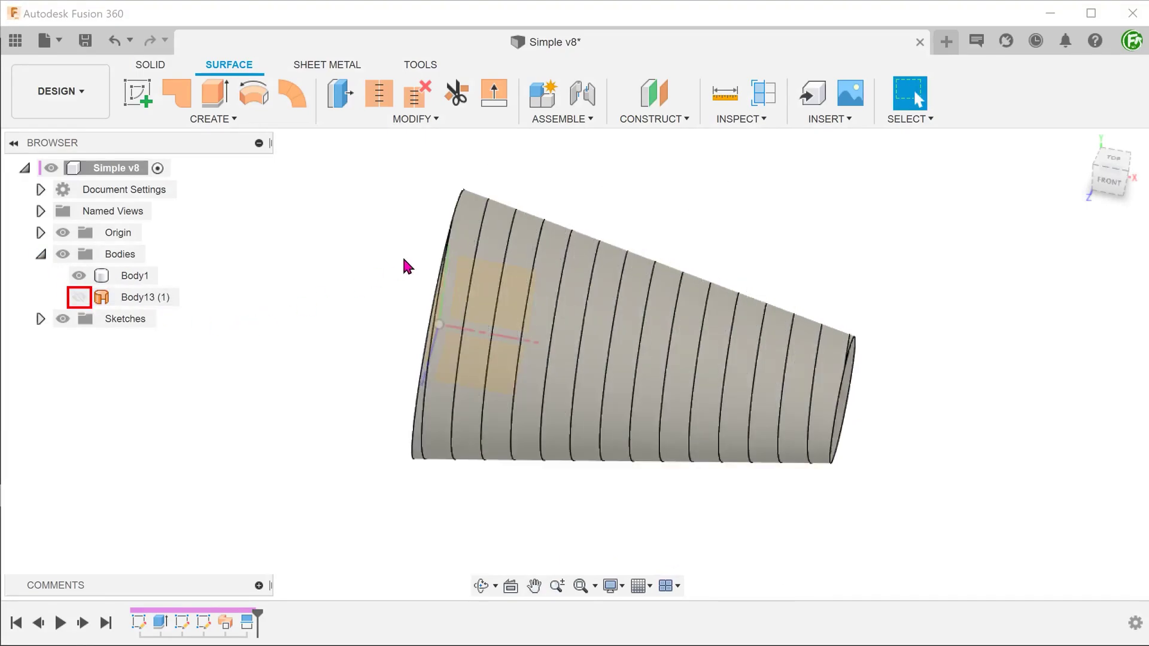
pyautogui.click(476, 246)
pyautogui.keyDown('shift'); pyautogui.moveTo(297, 262); pyautogui.dragTo(239, 388, button='middle'); pyautogui.keyUp('shift')
pyautogui.click(239, 389)
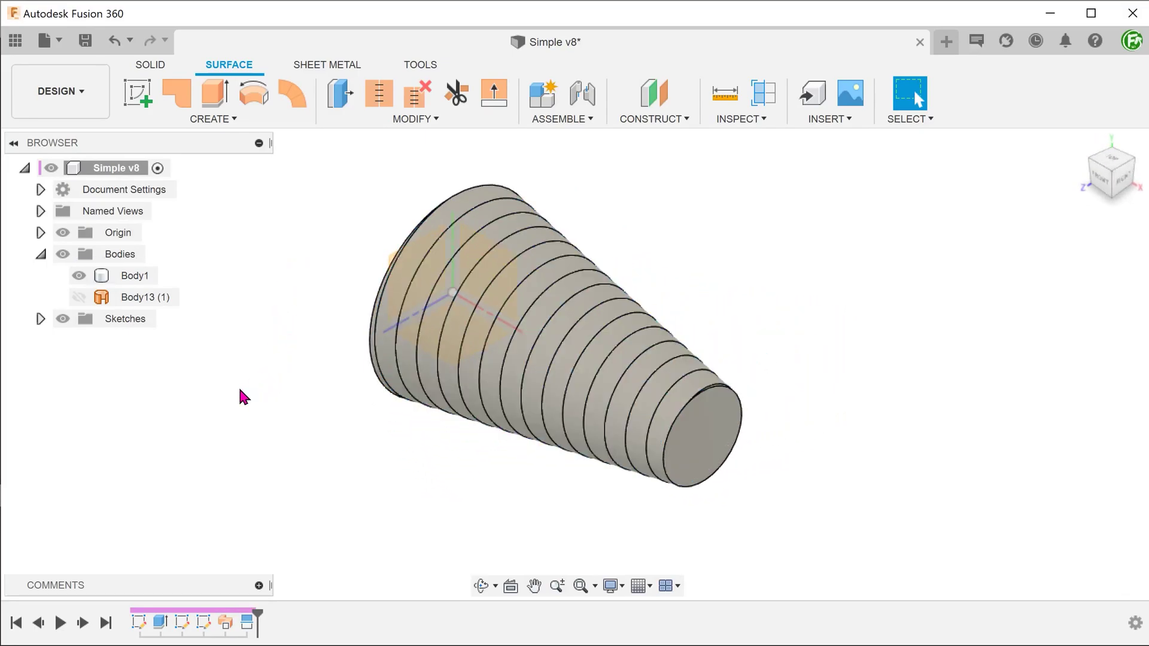
# Step: Create a Pipe along the cone's spiral split edge with a solid circular 1.50 mm section, joined to the body
pyautogui.click(149, 66)
pyautogui.click(230, 120)
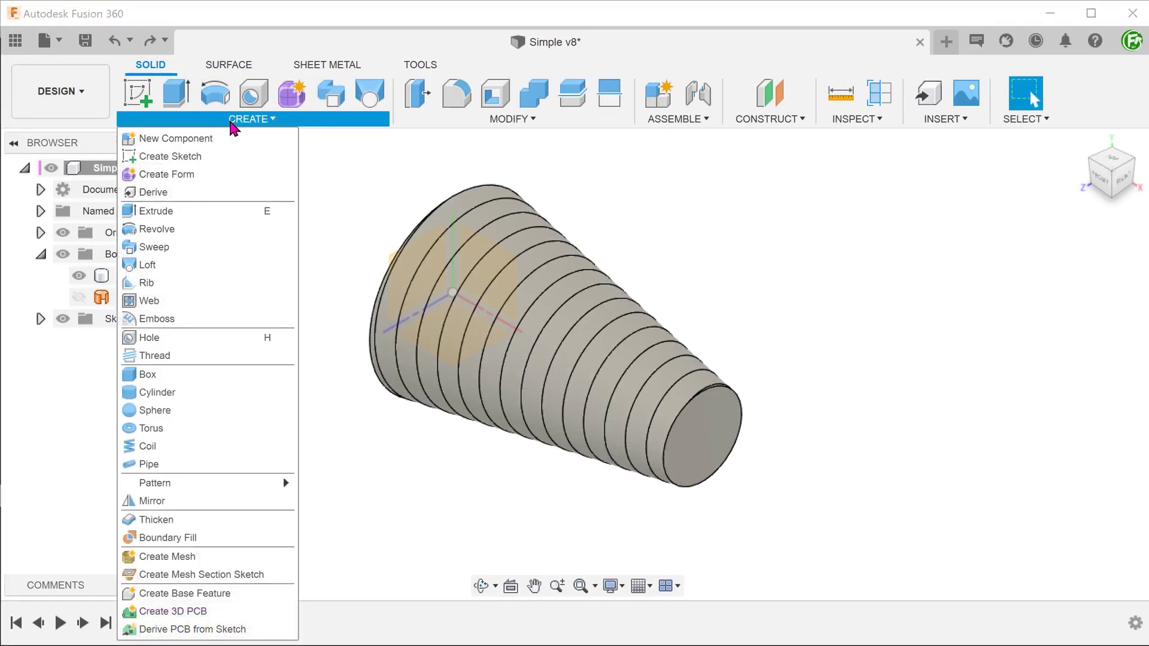
pyautogui.click(215, 465)
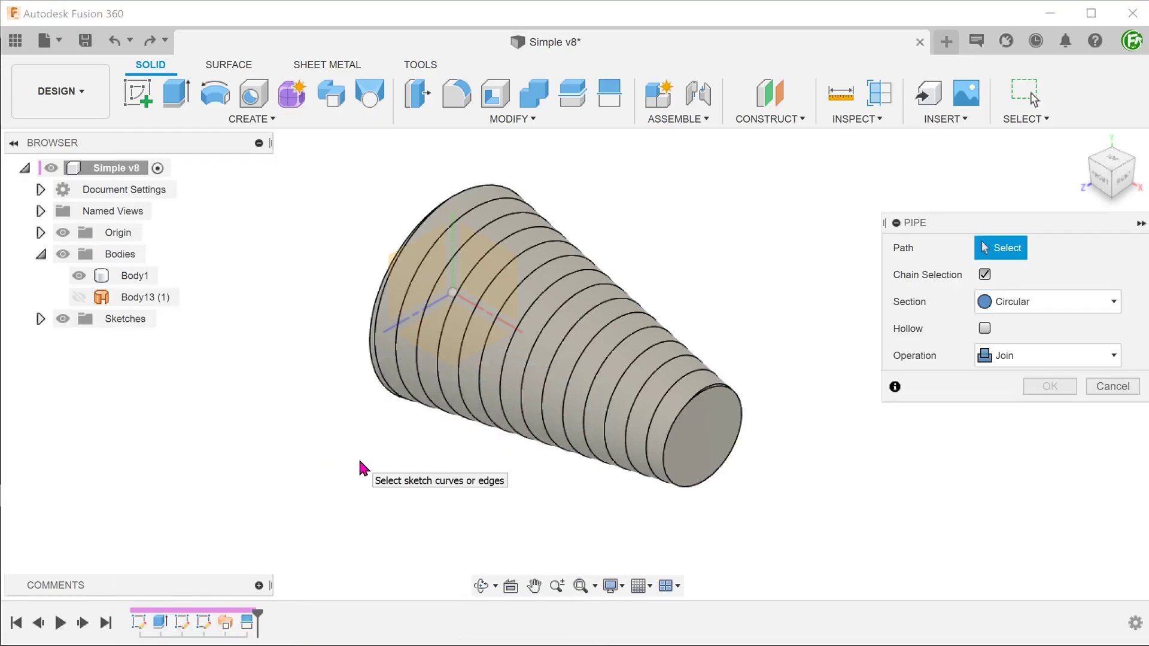
pyautogui.click(379, 388)
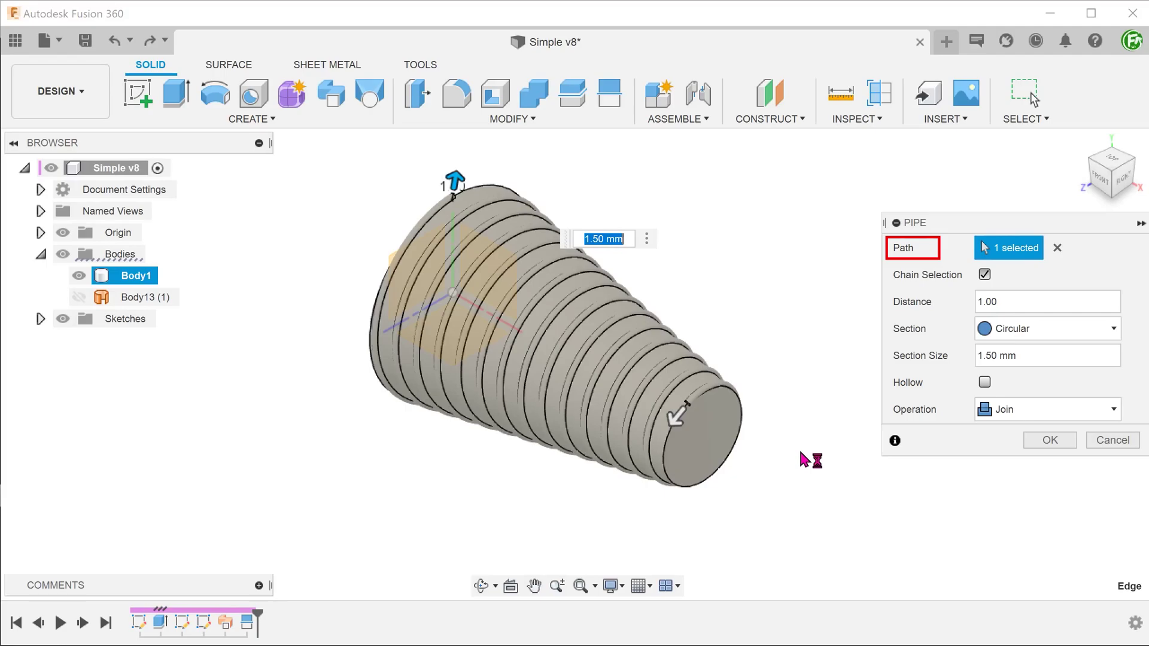
pyautogui.click(1026, 354)
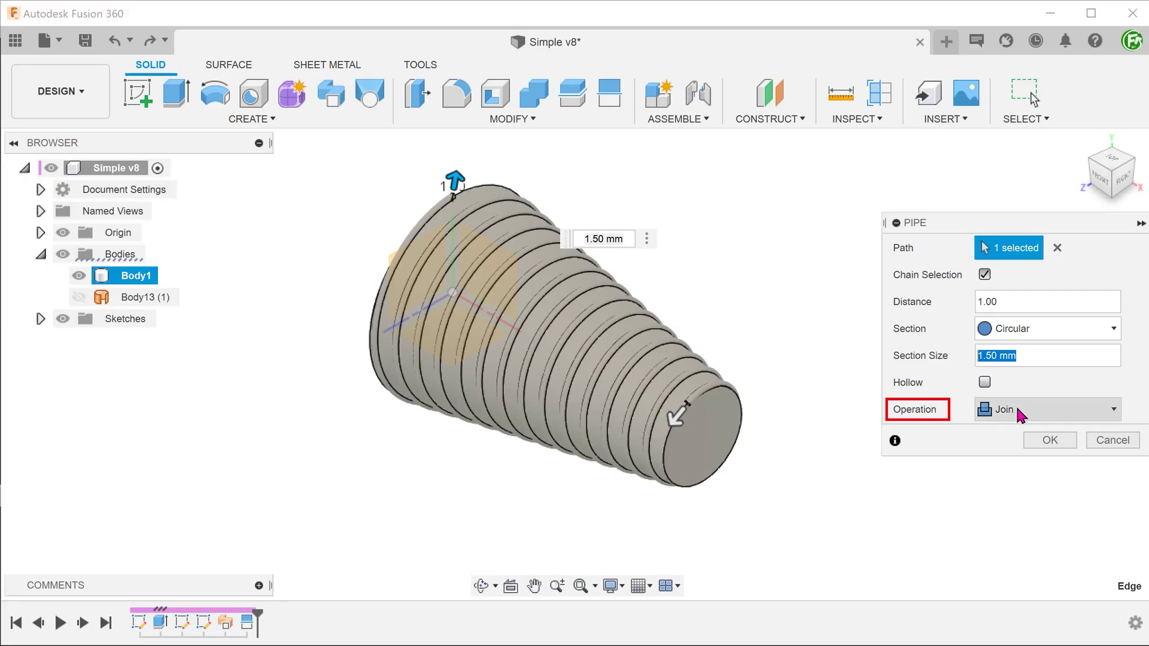
pyautogui.click(1045, 443)
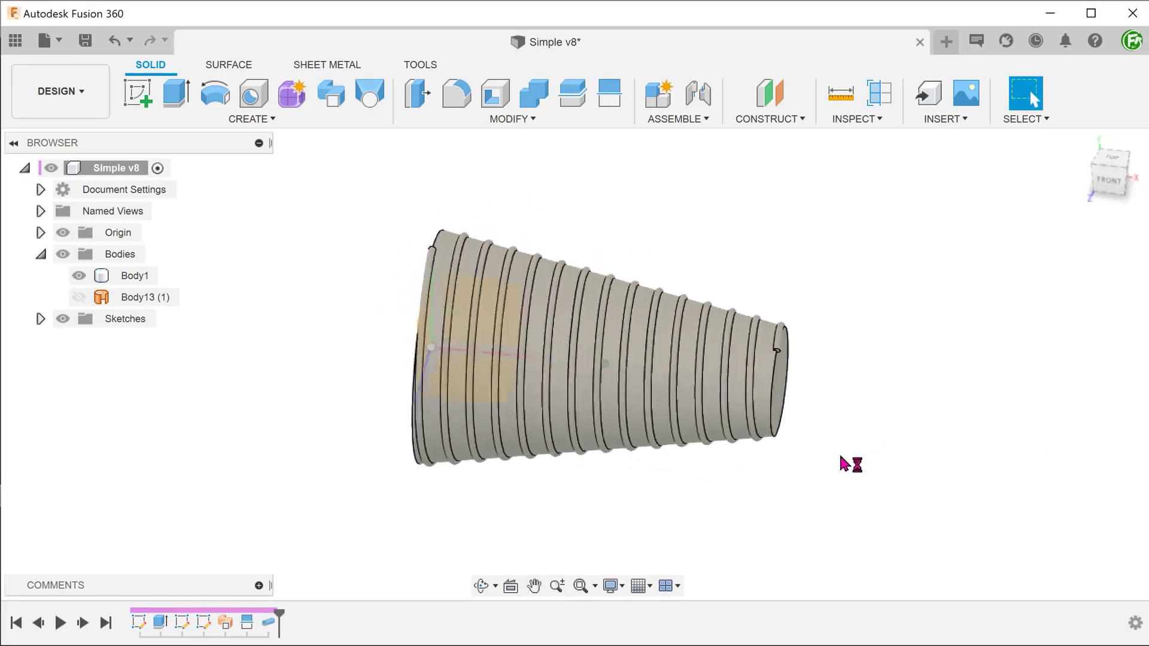
pyautogui.click(267, 622)
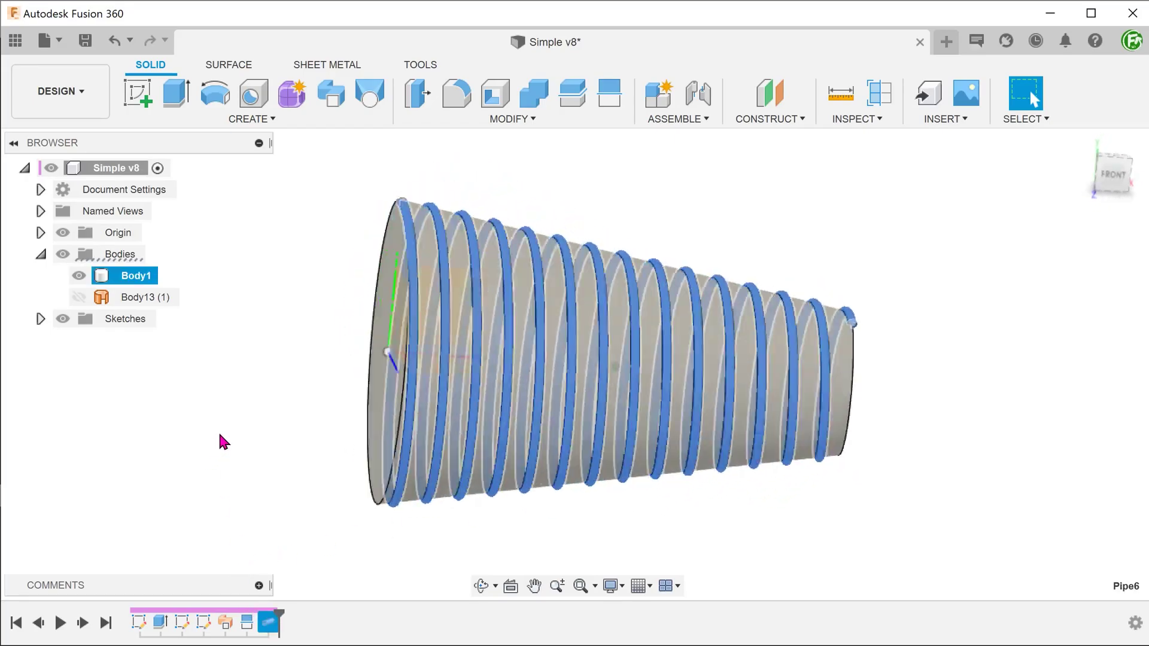
pyautogui.press('Escape')
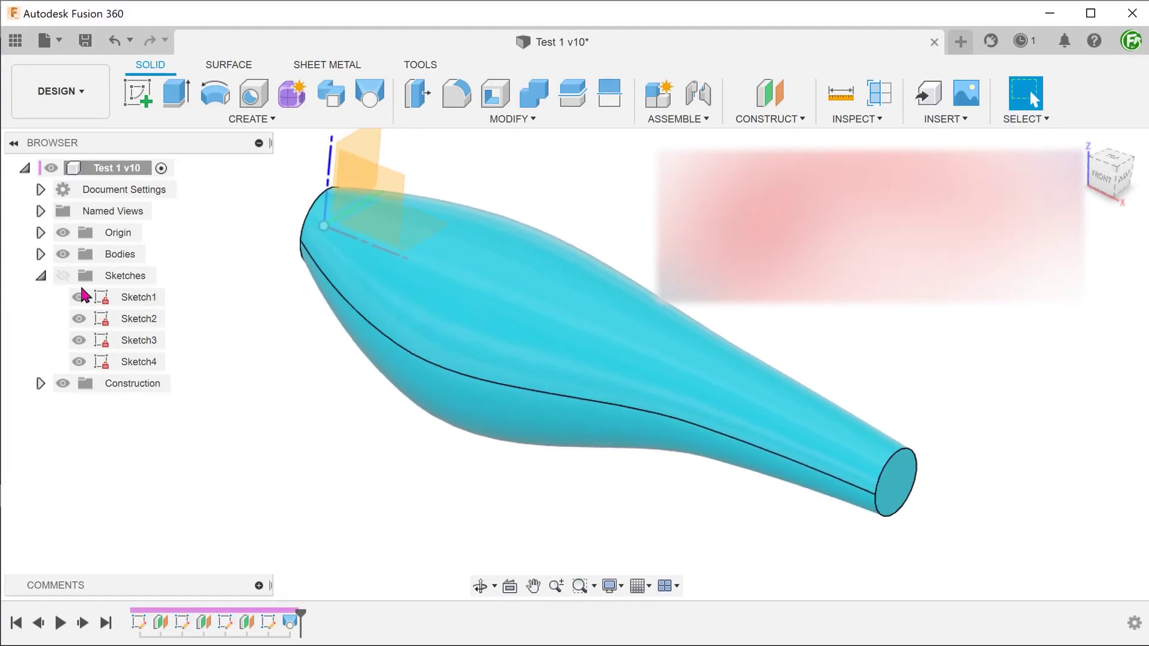
# Step: In the Test 1 v10 design, show the sketches and examine the four profiles behind the lofted body, then hide them again
pyautogui.click(62, 276)
pyautogui.click(122, 299)
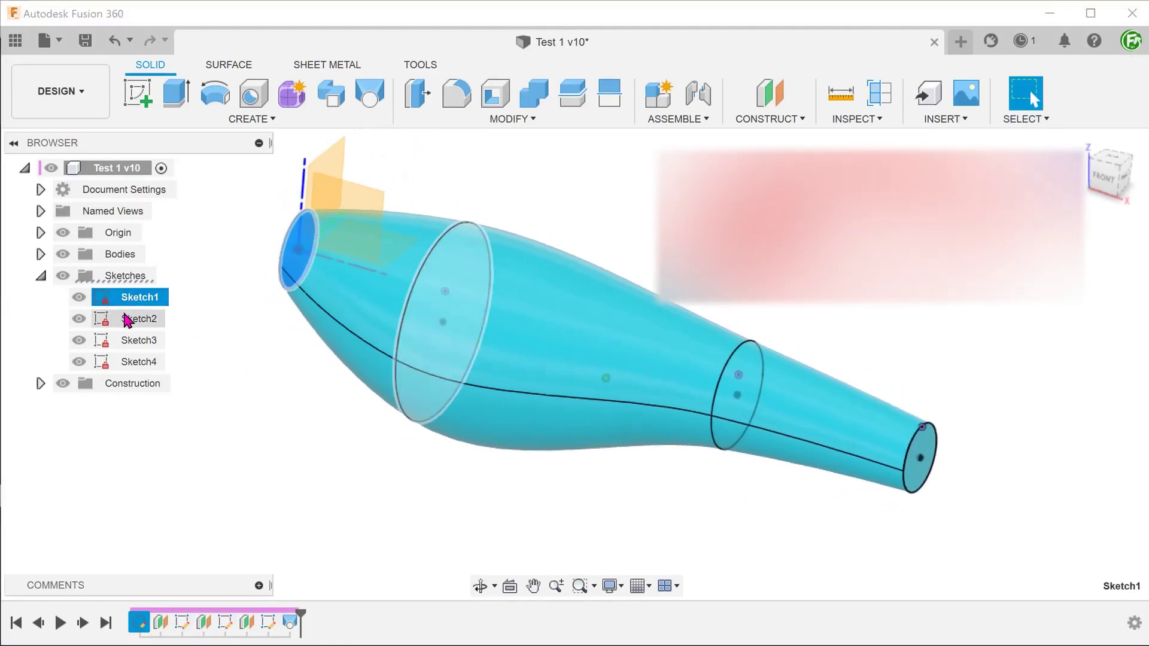
pyautogui.click(127, 320)
pyautogui.click(129, 341)
pyautogui.click(132, 362)
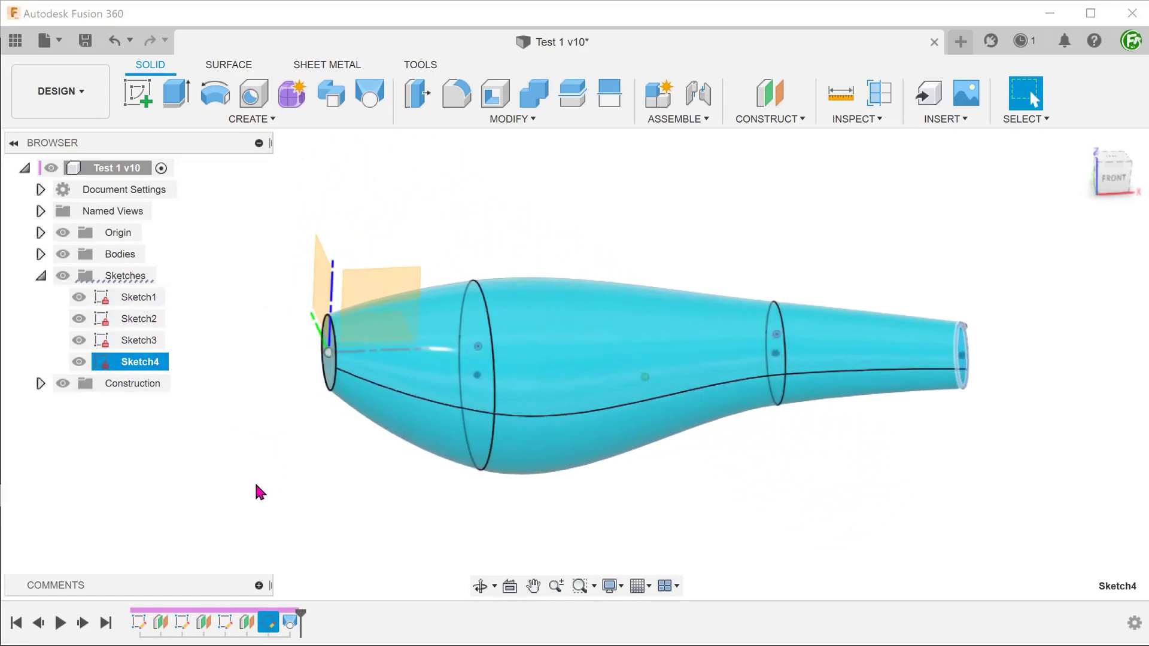
pyautogui.click(253, 486)
pyautogui.click(62, 275)
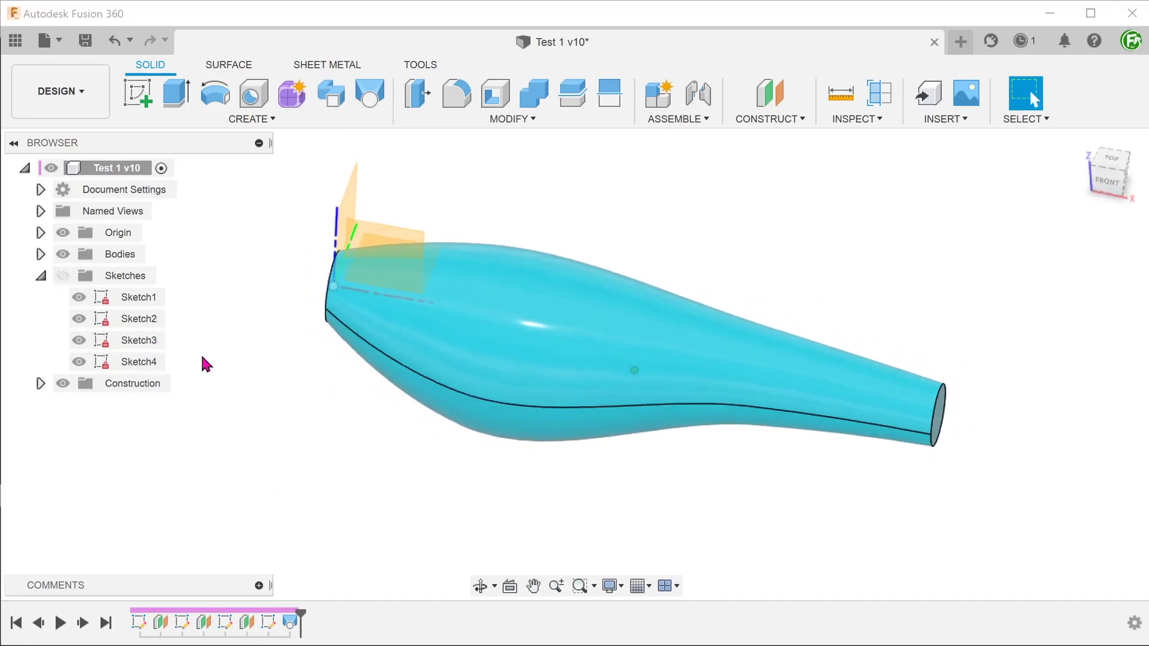
# Step: Create a sketch on the front origin plane and draw a vertical 40 mm line upward from the origin
pyautogui.click(426, 383)
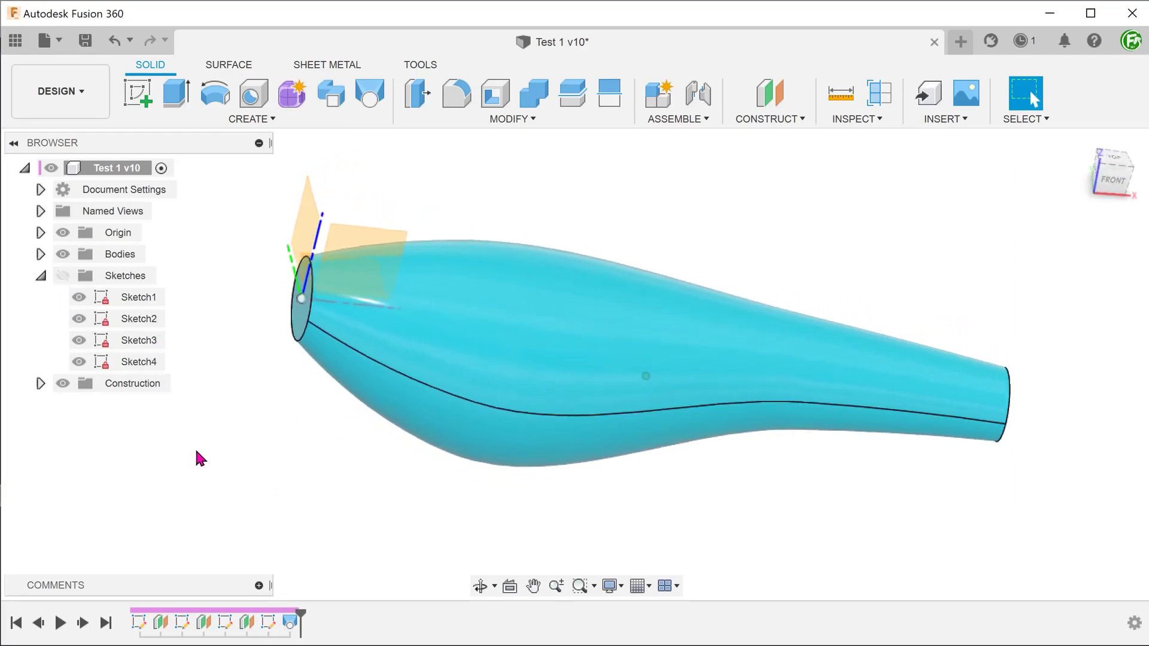
pyautogui.click(1080, 153)
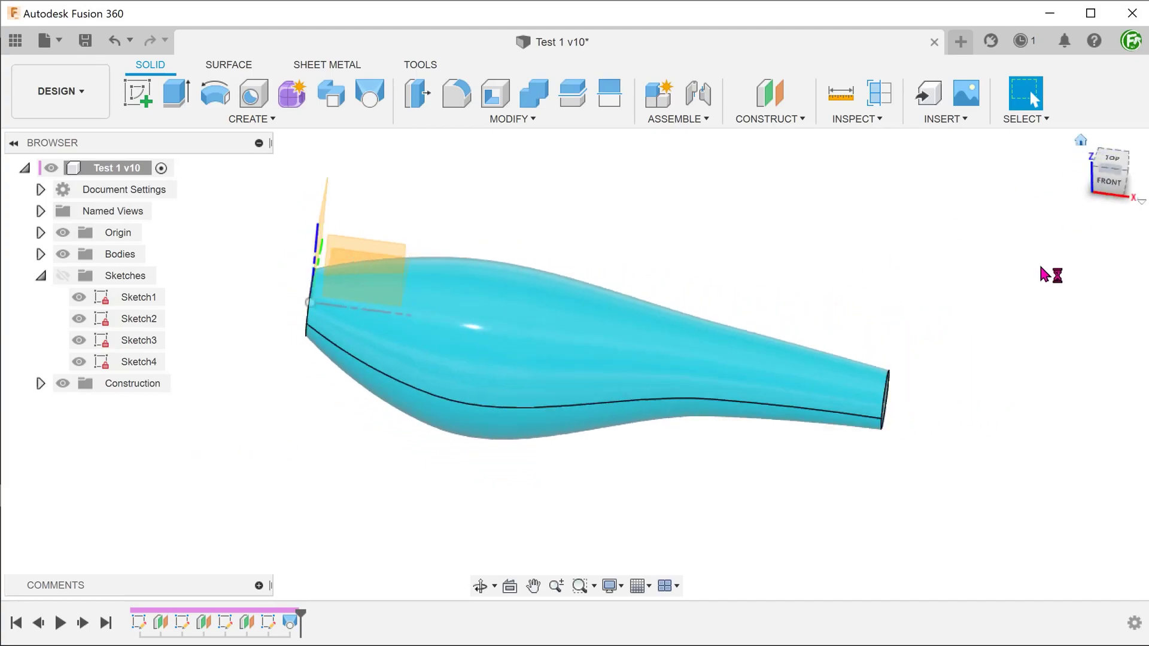
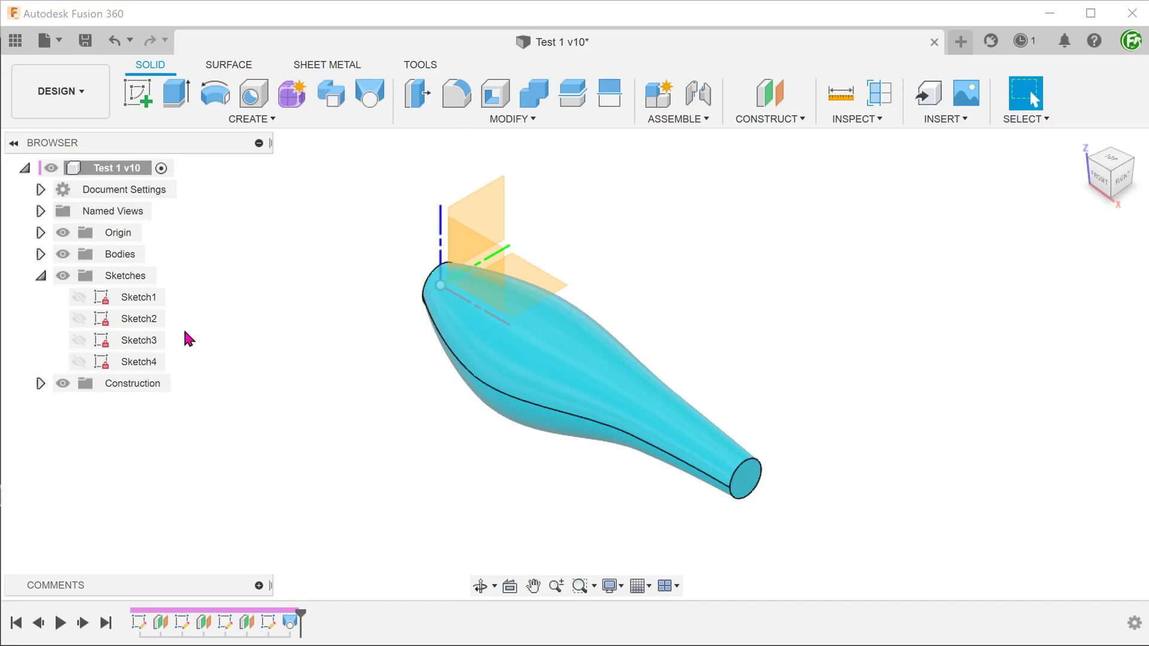
pyautogui.click(139, 94)
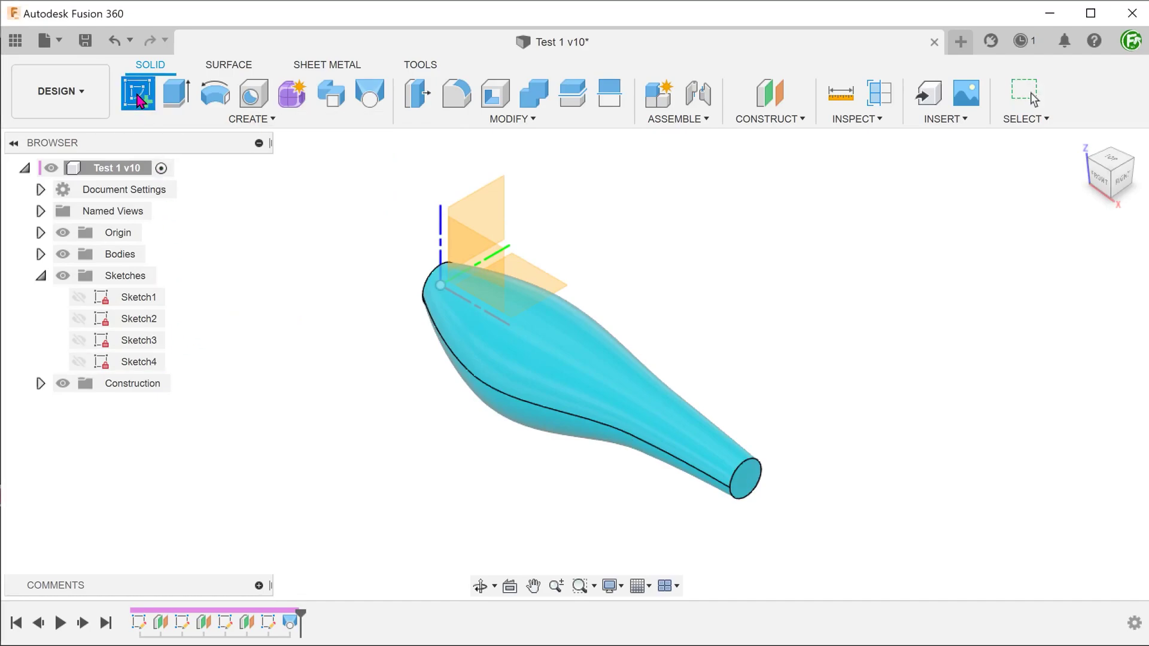
pyautogui.click(462, 246)
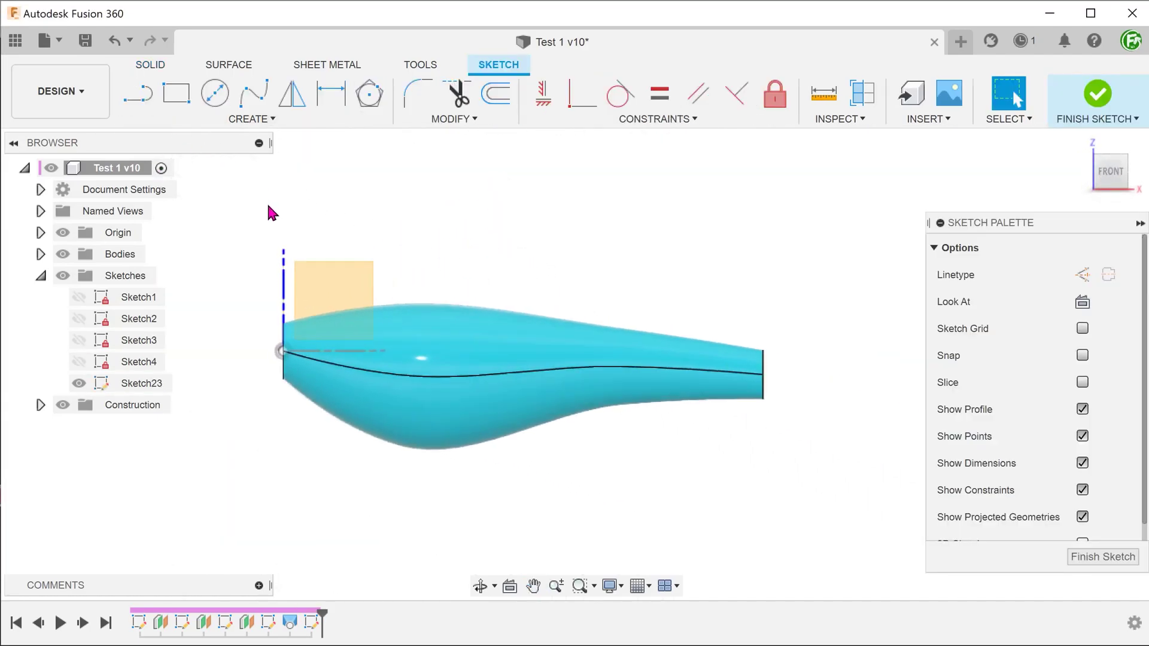
pyautogui.press('l')
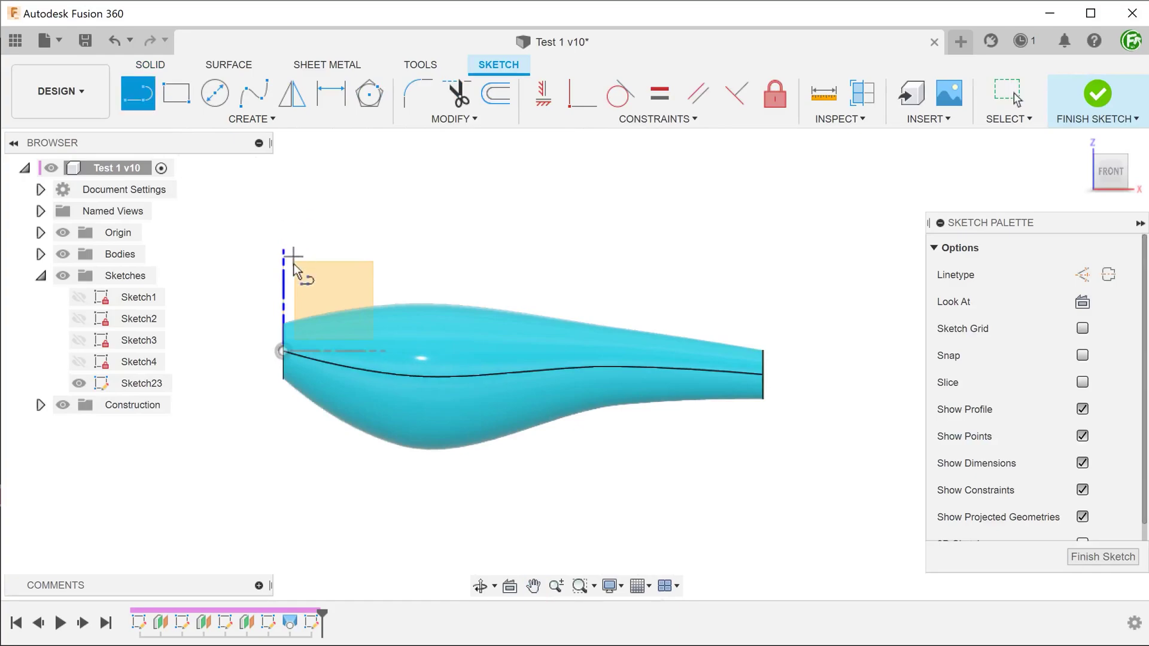
pyautogui.click(282, 353)
pyautogui.write('40')
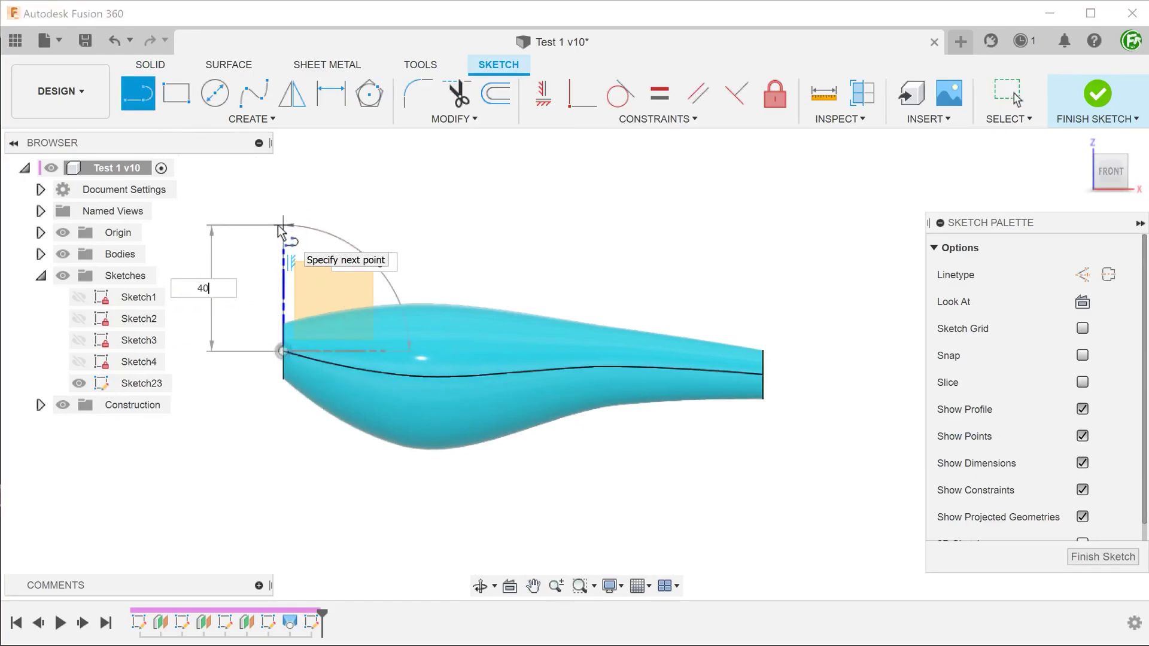
pyautogui.press('Return')
pyautogui.press('Escape')
# Step: Draw a horizontal 175 mm line from the origin along the lofted body's axis and finish the sketch
pyautogui.press('l')
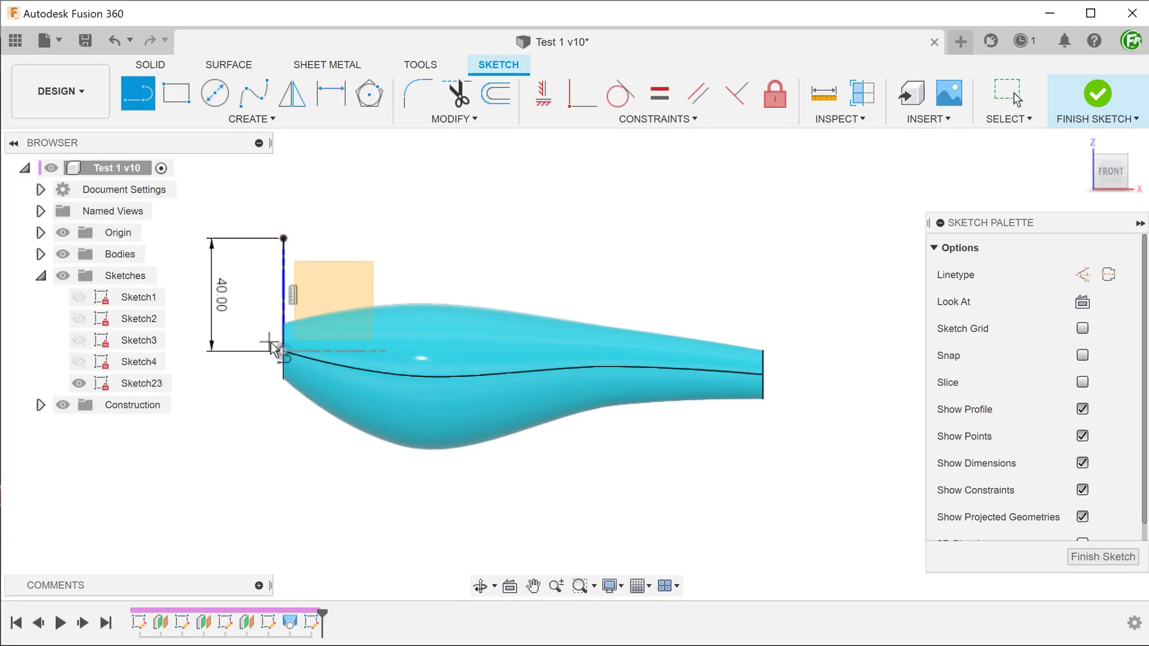
pyautogui.click(280, 353)
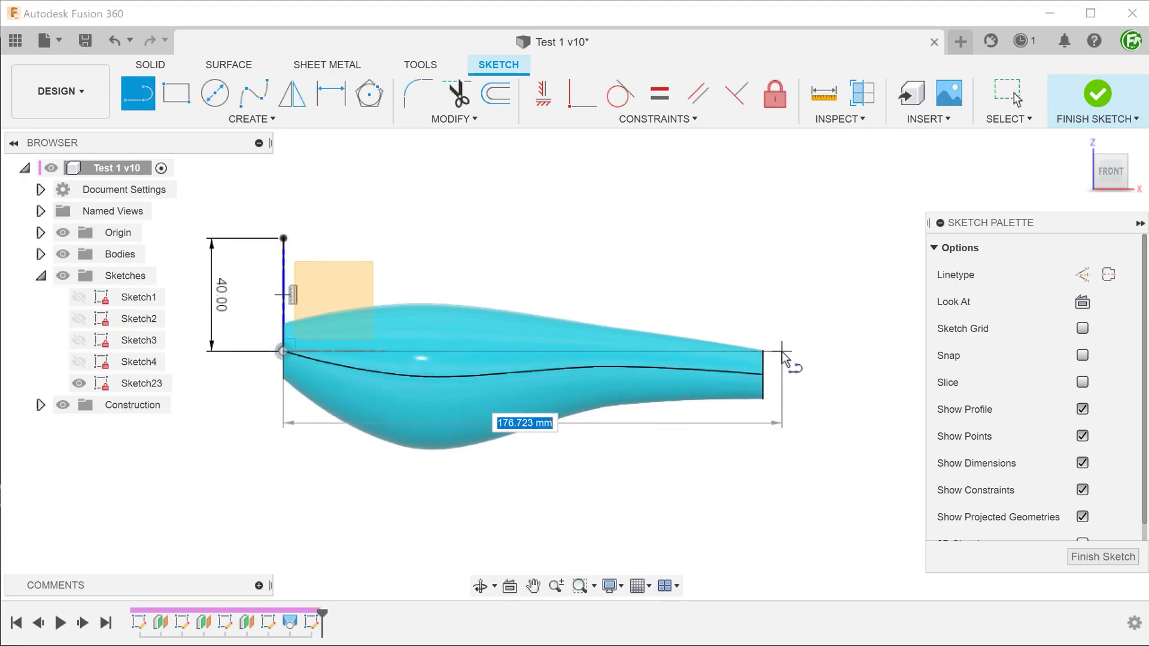
pyautogui.write('175')
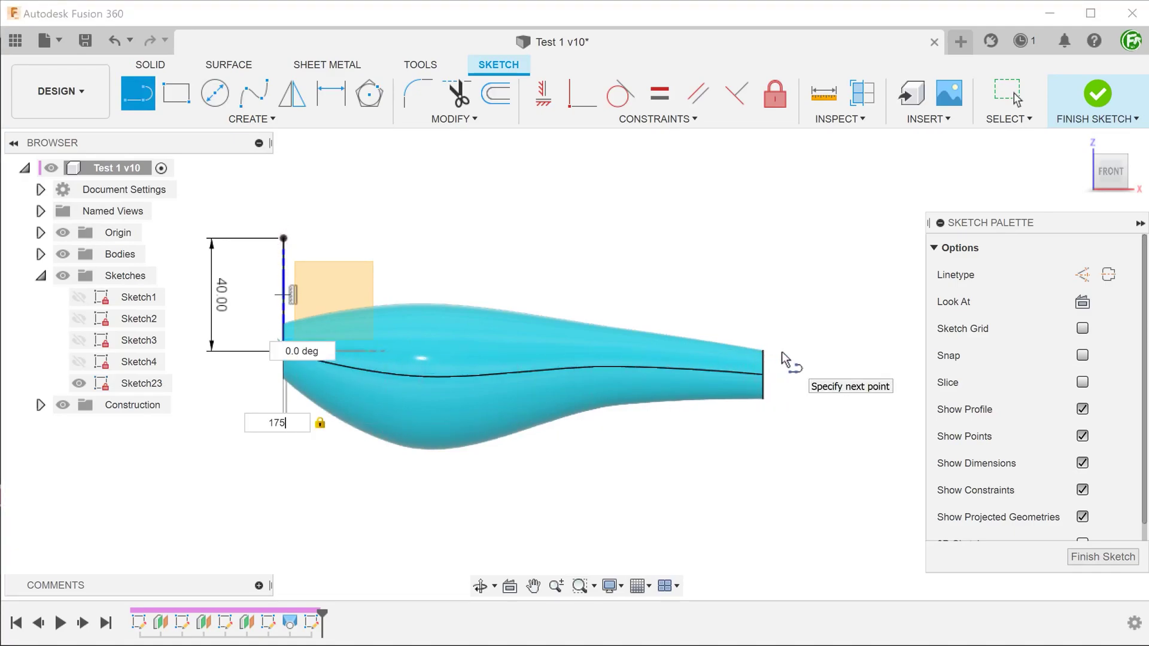
pyautogui.press('Return')
pyautogui.press('Escape')
pyautogui.click(1080, 142)
pyautogui.moveTo(380, 423); pyautogui.dragTo(331, 413, button='middle')
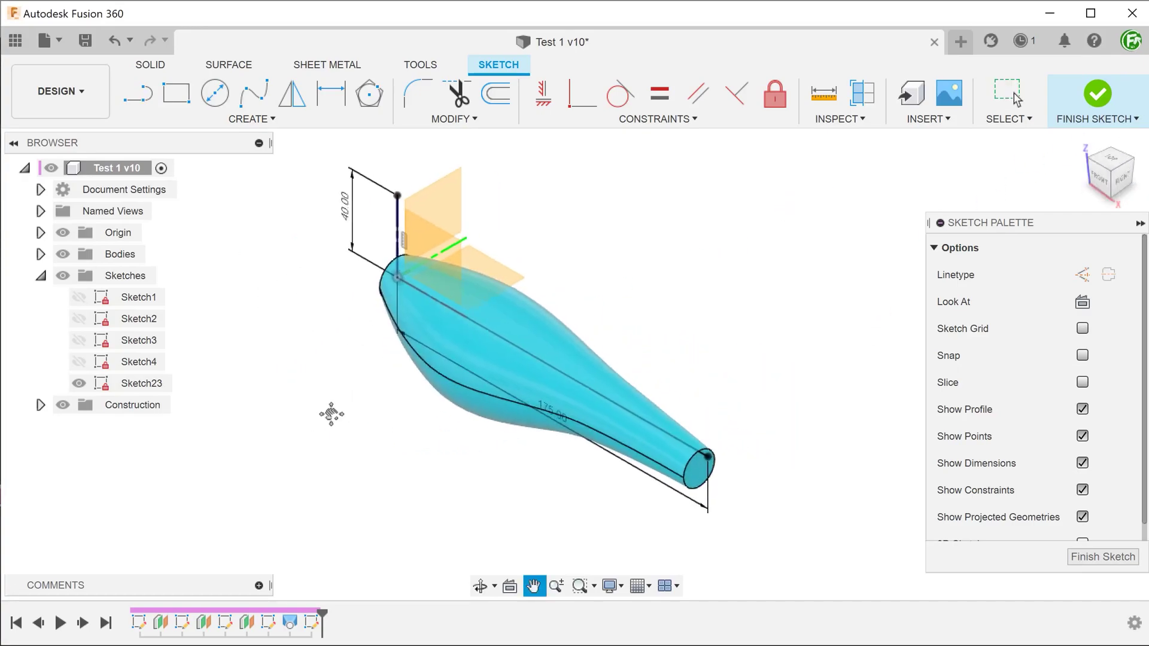
pyautogui.scroll(1, 339, 396)
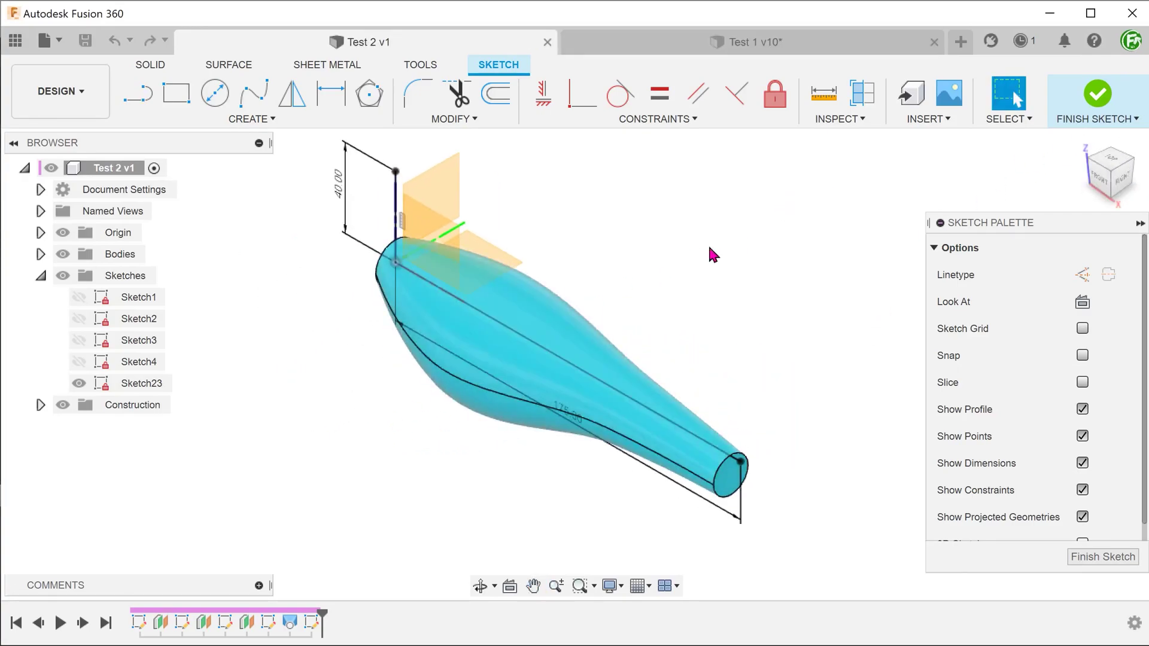
pyautogui.click(1097, 96)
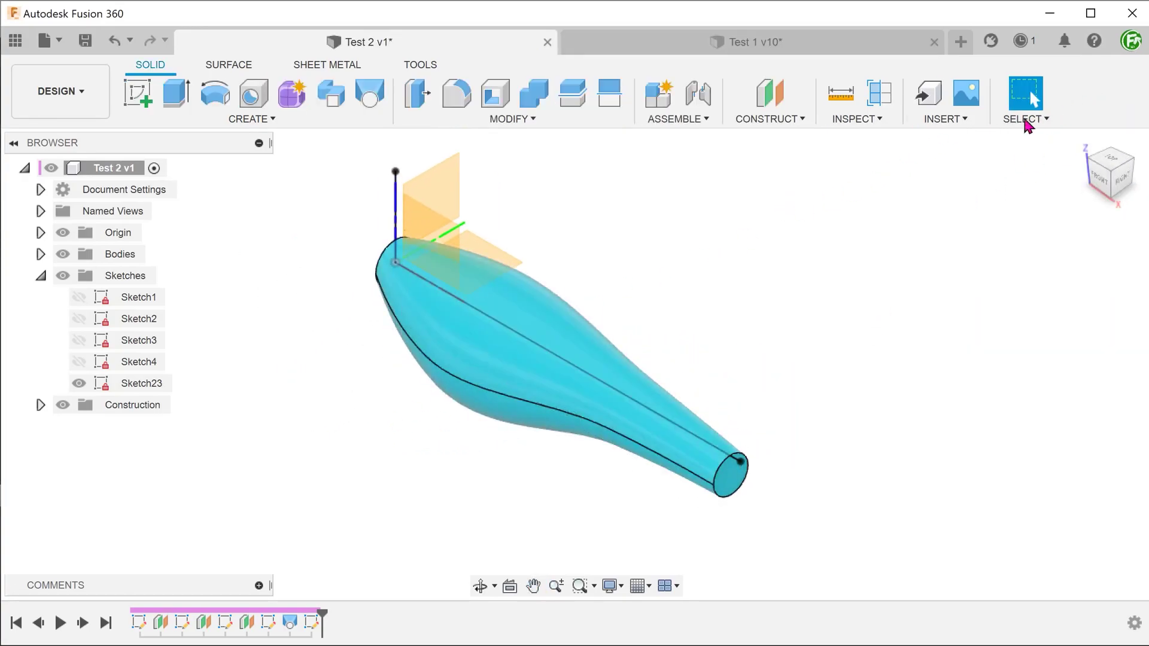
# Step: Sweep the 40 mm line as a surface along the 175 mm line with a twist angle of 15*360, as a new body
pyautogui.click(225, 66)
pyautogui.click(231, 119)
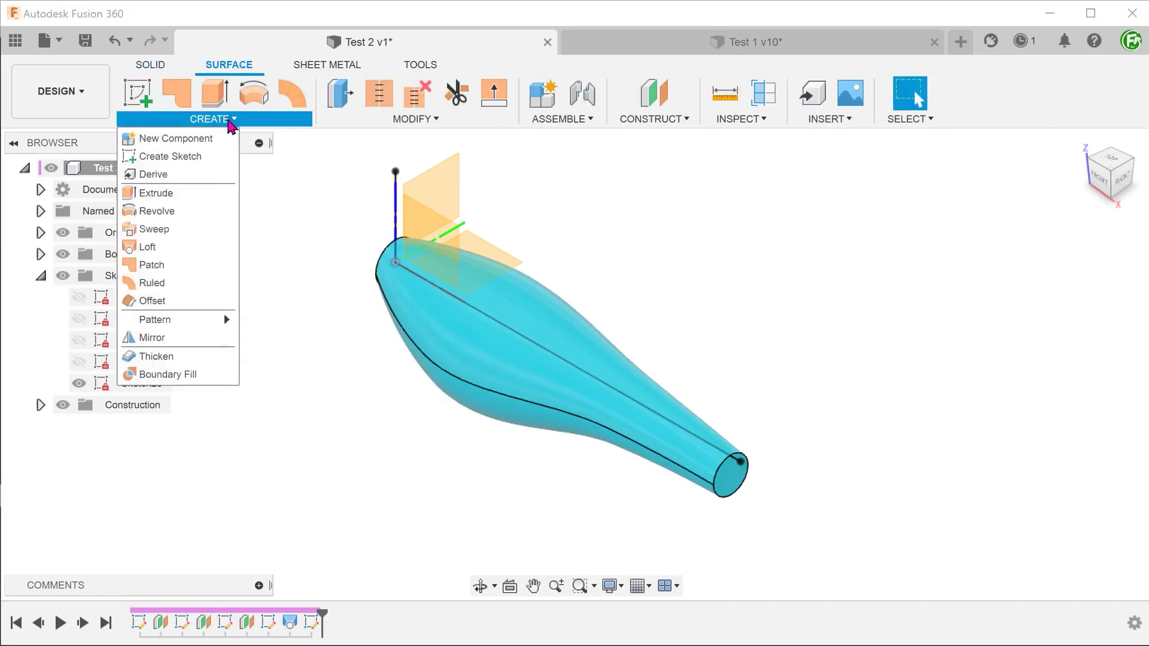
pyautogui.click(187, 235)
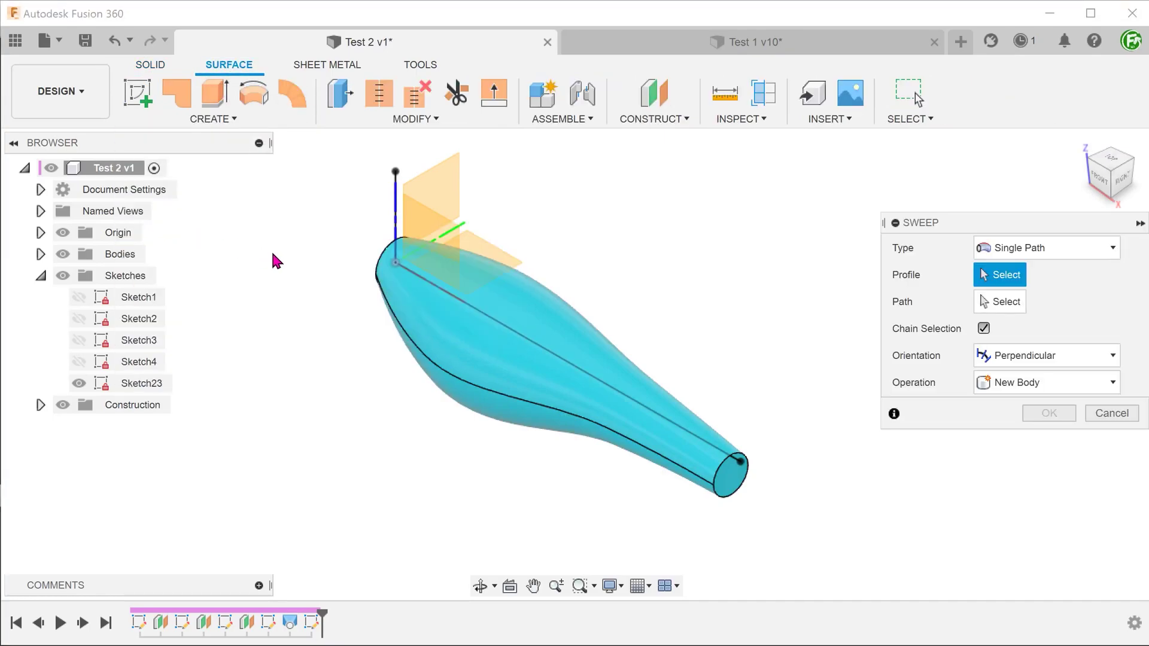
pyautogui.click(395, 181)
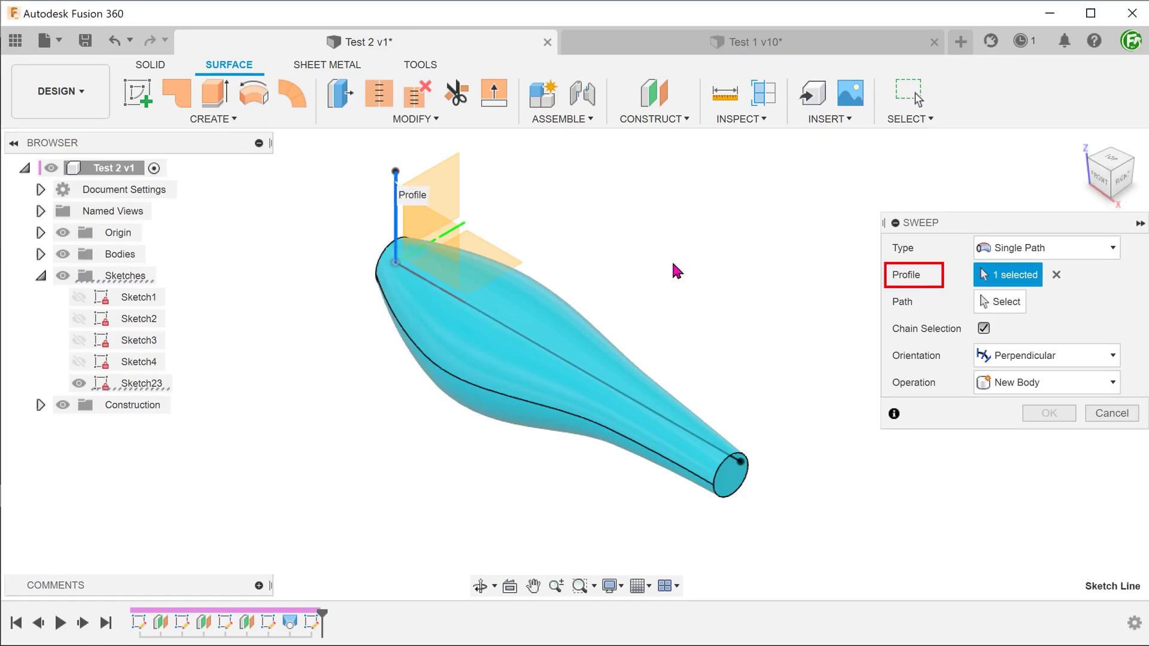
pyautogui.click(990, 303)
pyautogui.click(577, 368)
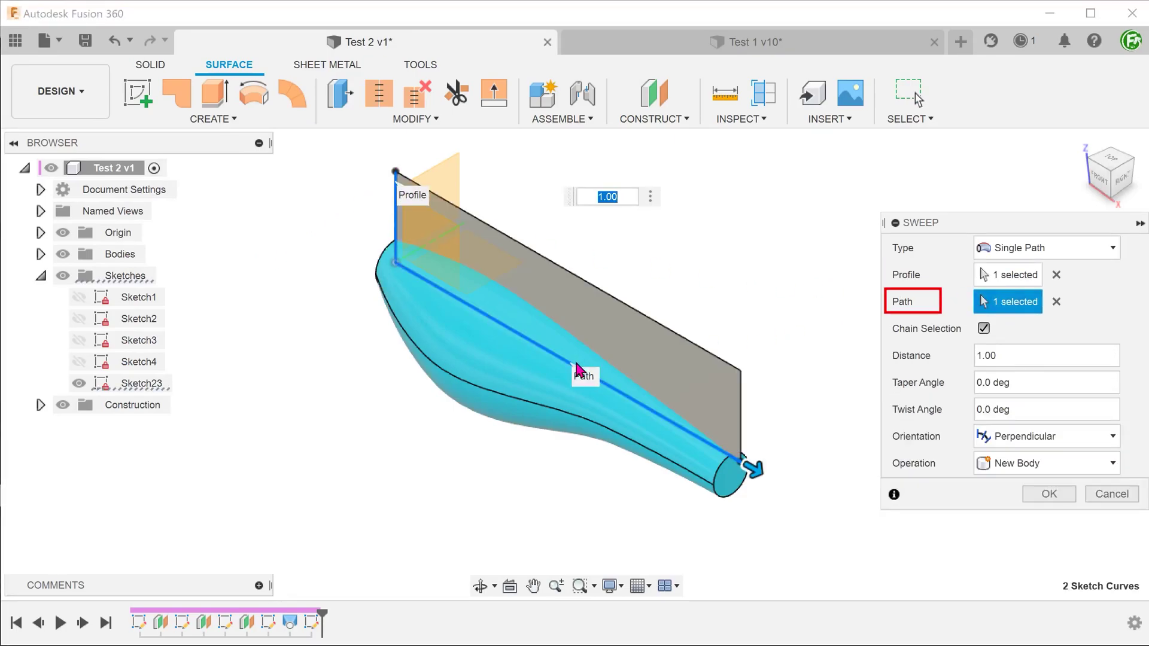
pyautogui.click(975, 412)
pyautogui.write('15')
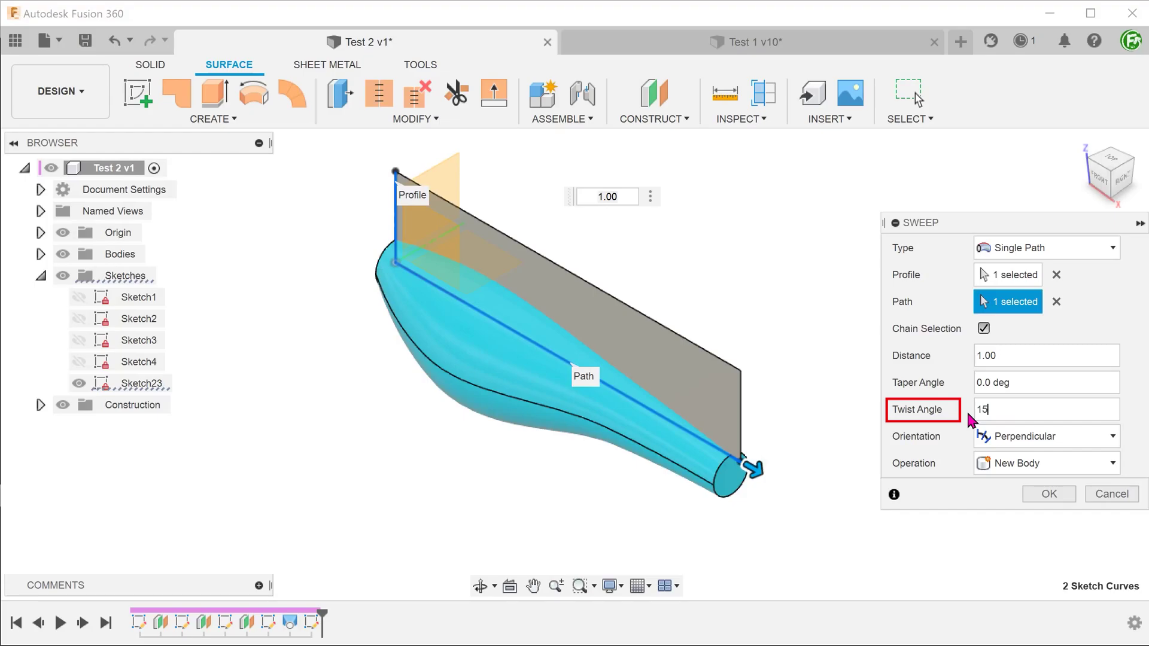
pyautogui.write('°')
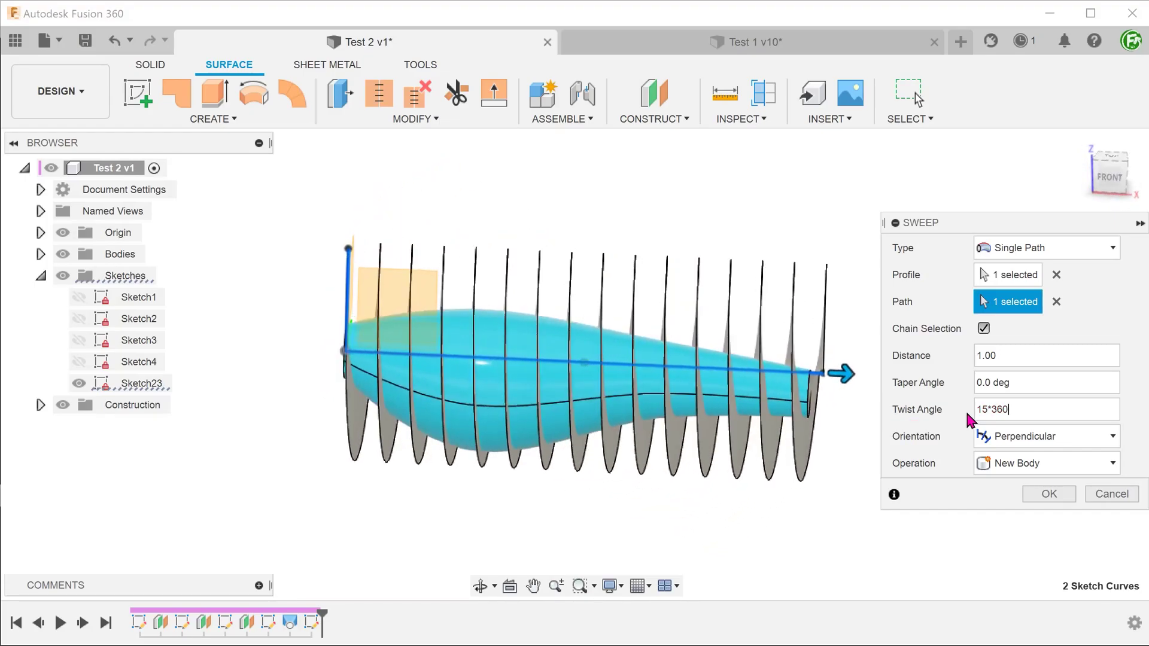
pyautogui.click(1049, 493)
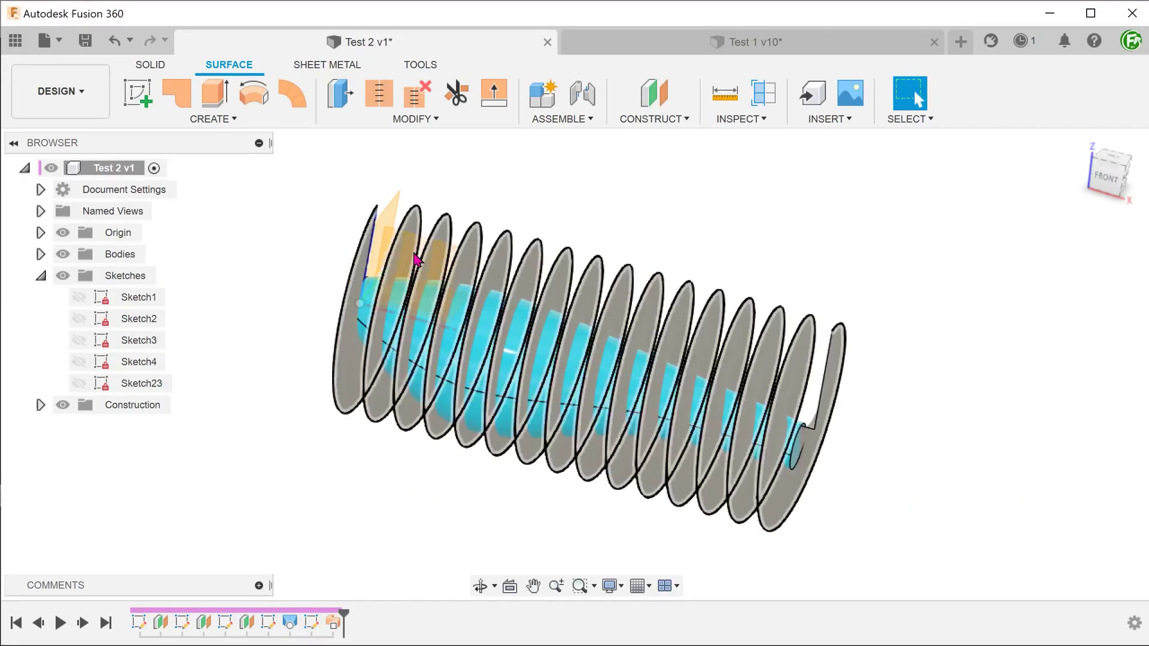
# Step: Split the lofted body's outer face with the twisted surface as the splitting tool, with Extend Splitting Tool turned off
pyautogui.click(414, 118)
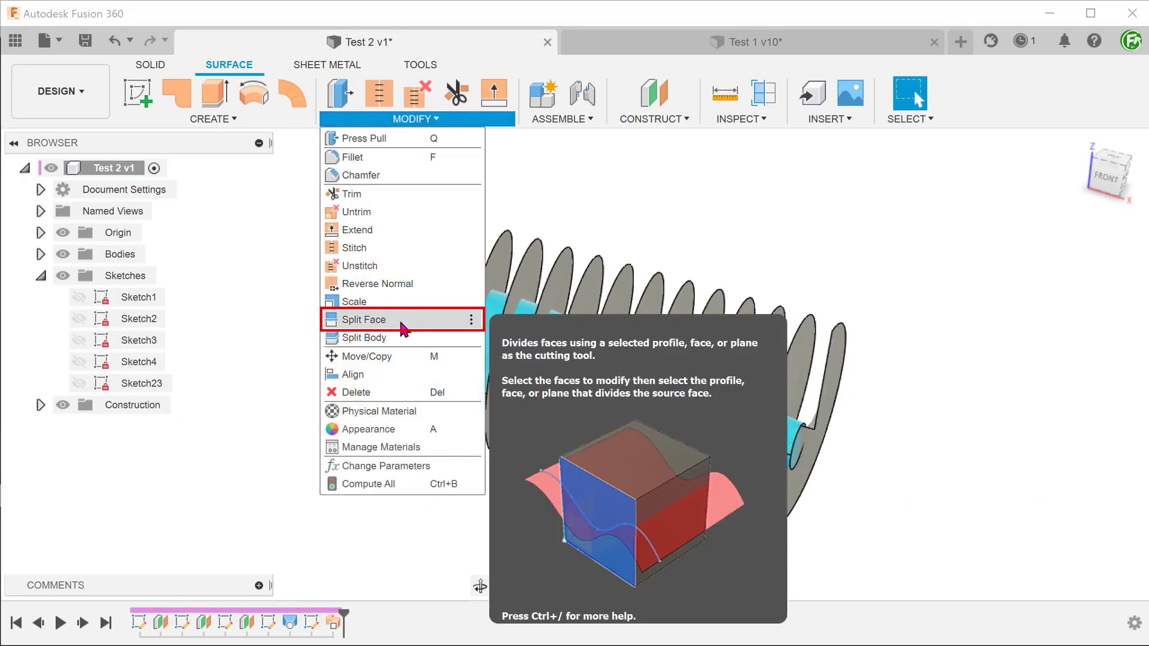
pyautogui.click(402, 327)
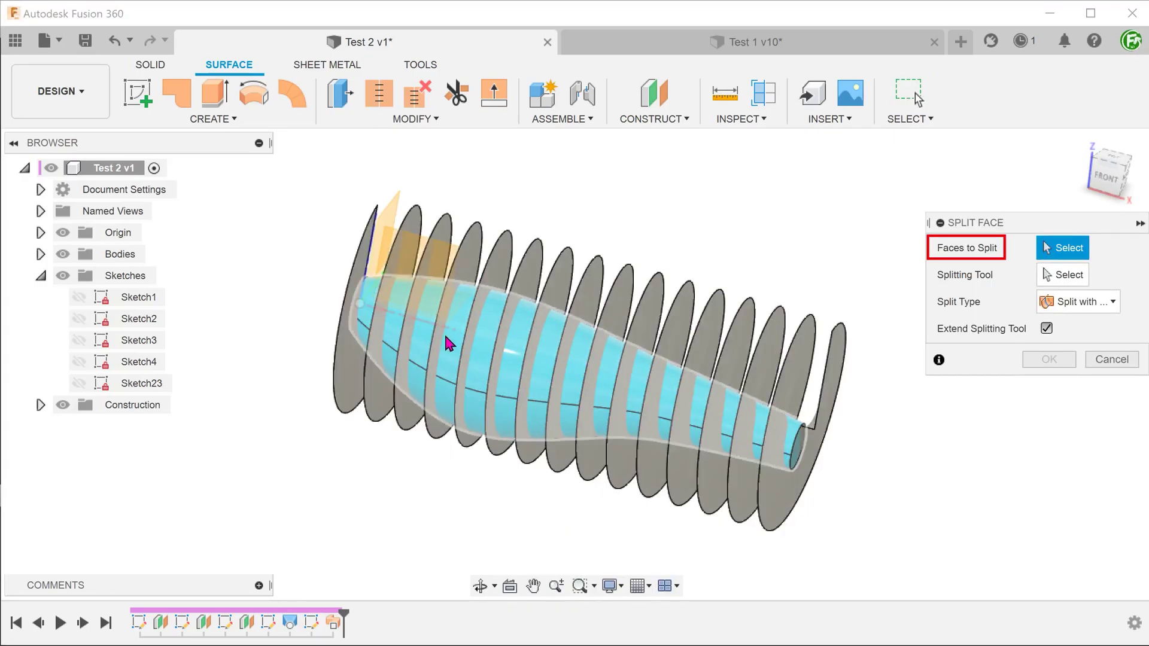
pyautogui.click(448, 344)
pyautogui.click(1053, 274)
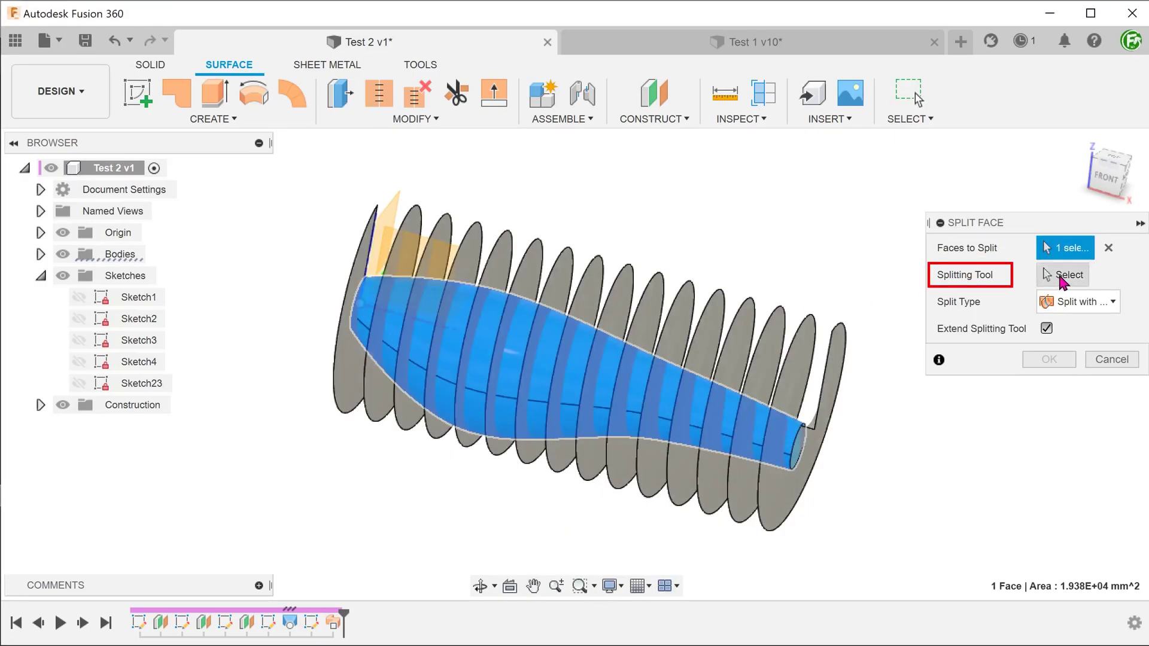
pyautogui.click(753, 356)
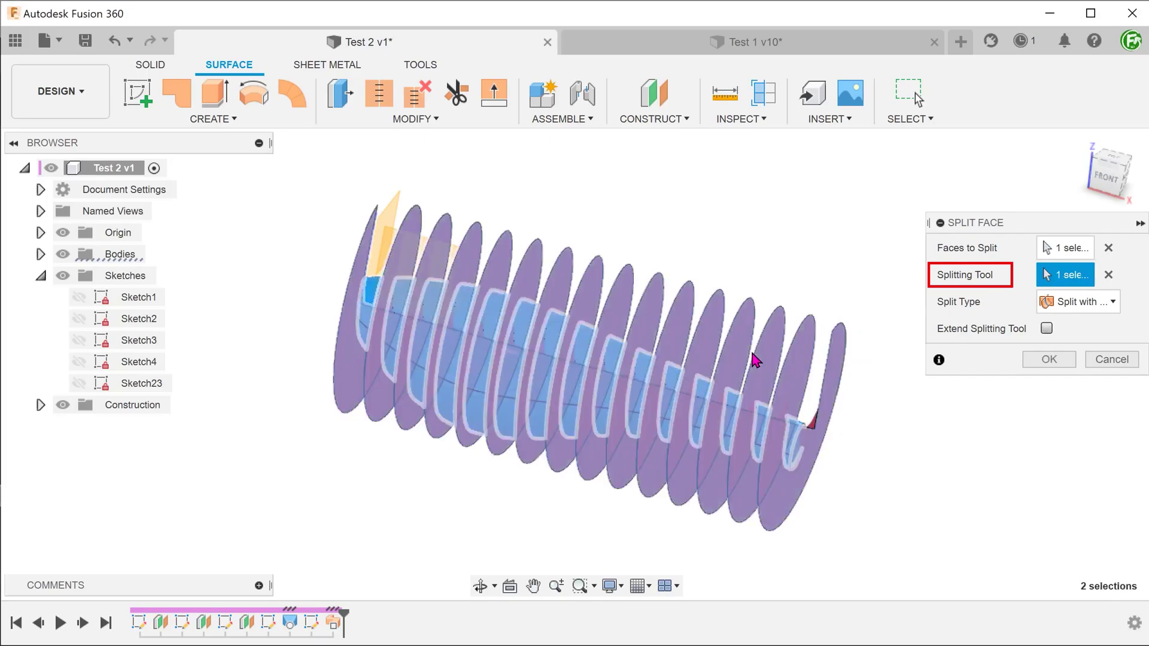
pyautogui.click(1047, 361)
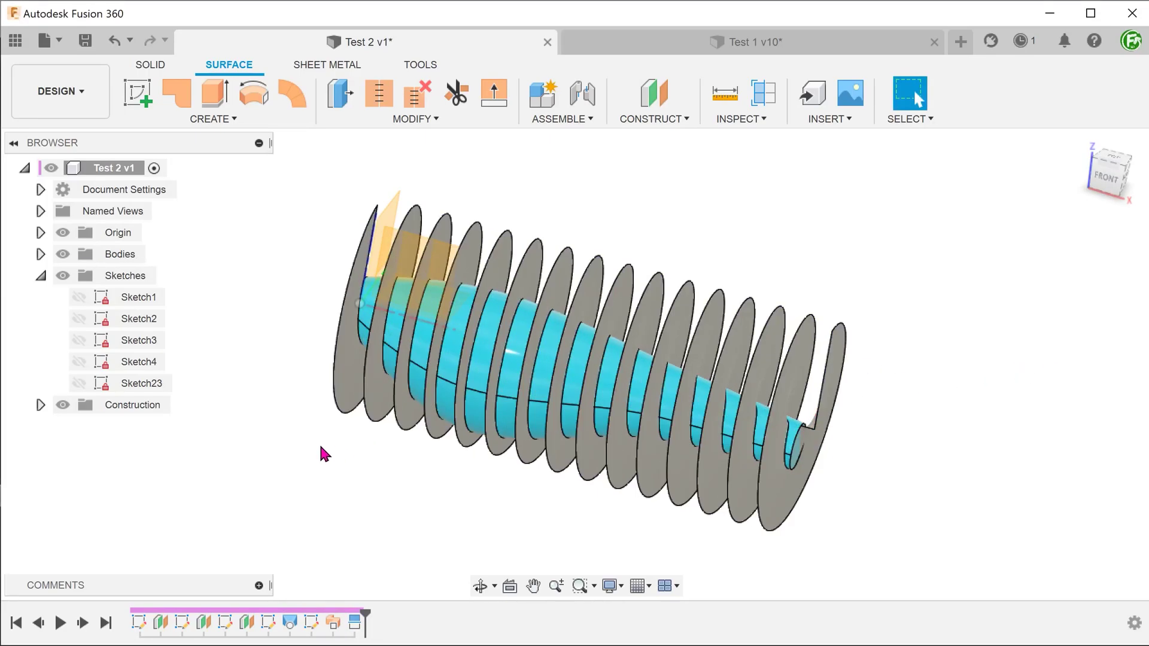
# Step: Hide the twisted surface body Body19 (1) and collapse the sketches and bodies lists
pyautogui.click(40, 254)
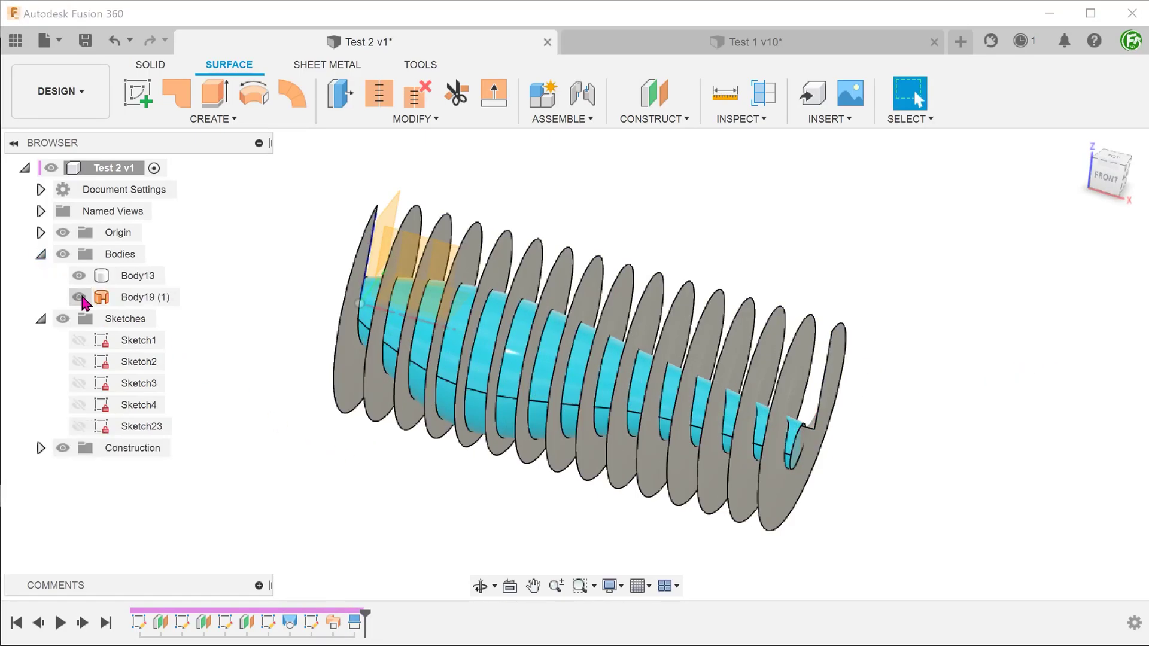
pyautogui.click(79, 298)
pyautogui.click(40, 319)
pyautogui.click(40, 254)
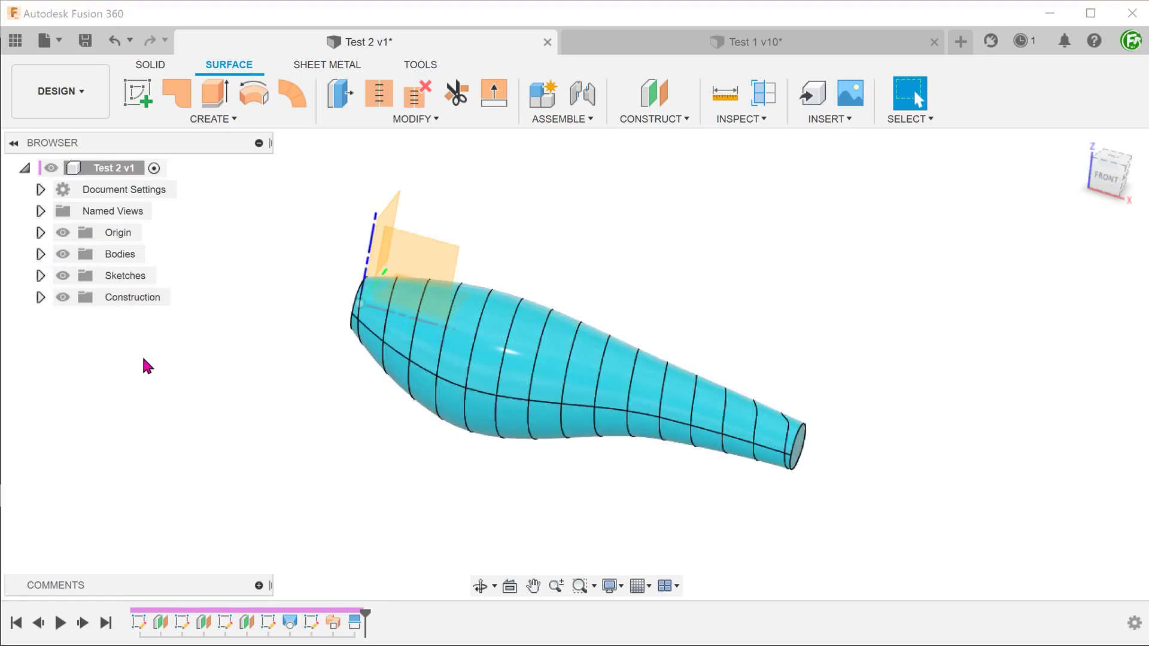
# Step: Start a solid Pipe on the lofted body, taking the first segment of the spiral split edge near the origin as its path
pyautogui.moveTo(142, 355)
pyautogui.keyDown('shift'); pyautogui.mouseDown(button='middle')
pyautogui.moveTo(284, 400)
pyautogui.moveTo(395, 357)
pyautogui.moveTo(241, 452)
pyautogui.moveTo(269, 431)
pyautogui.mouseUp(button='middle'); pyautogui.keyUp('shift')
pyautogui.click(150, 65)
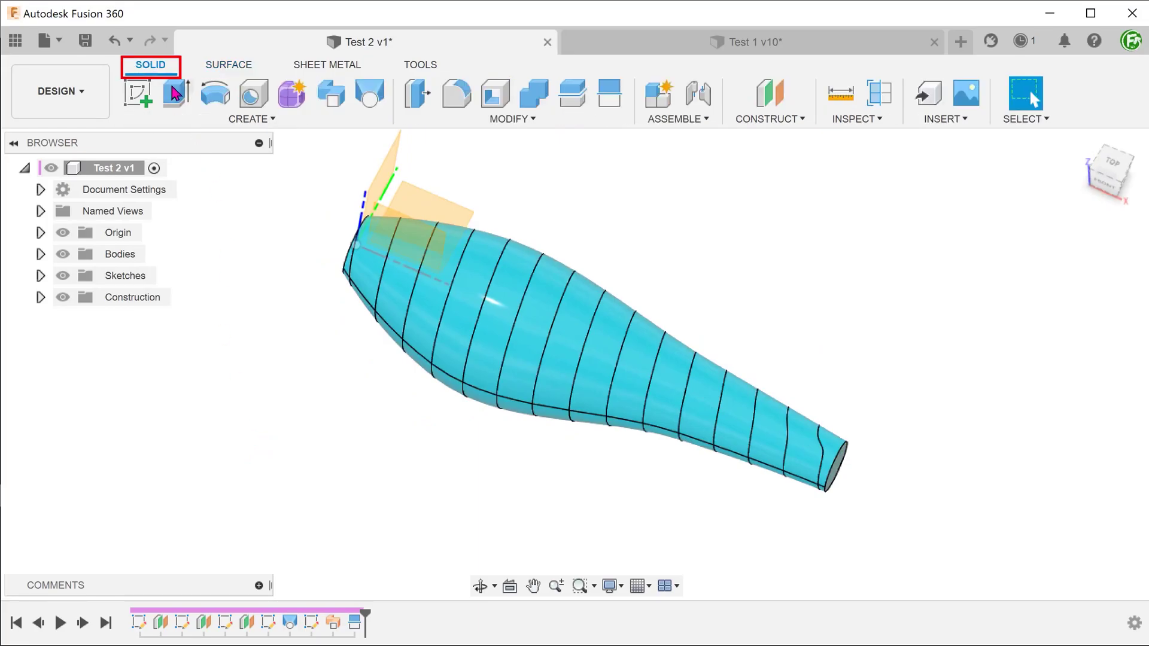
pyautogui.click(210, 120)
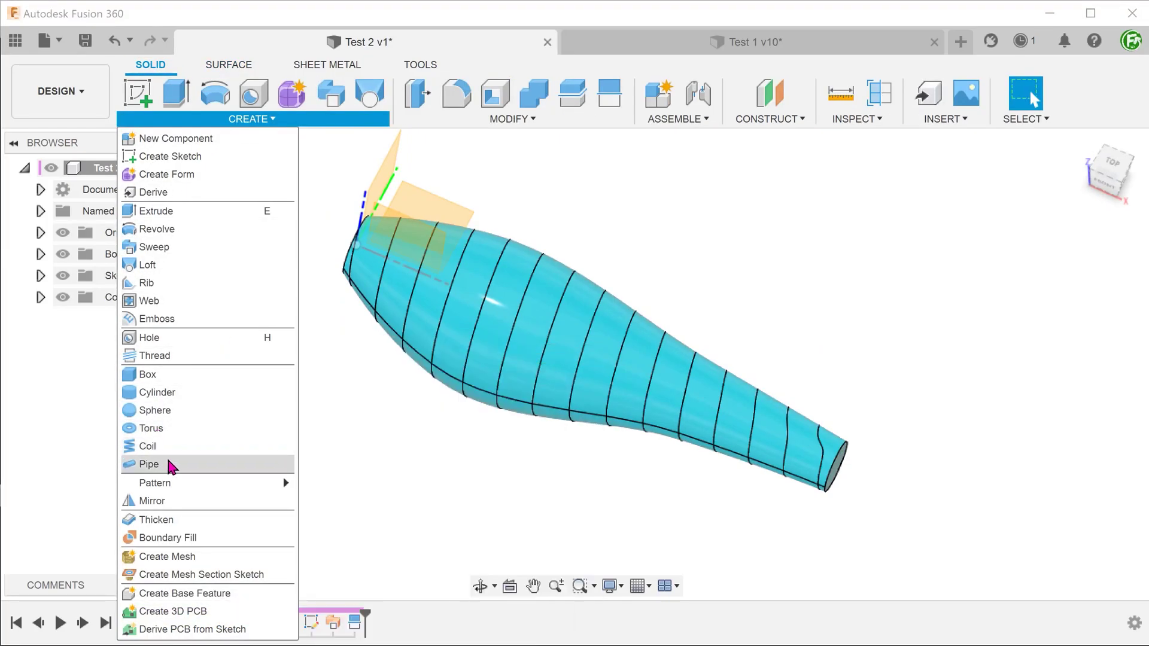
pyautogui.click(174, 465)
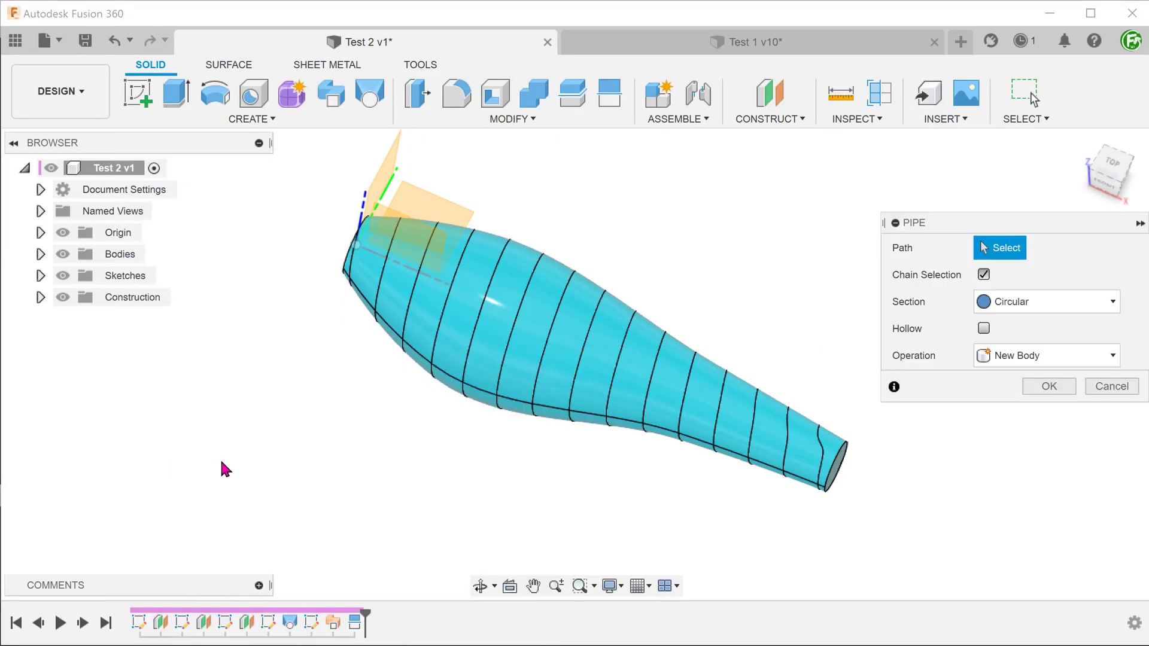
pyautogui.keyDown('shift'); pyautogui.moveTo(312, 450); pyautogui.dragTo(323, 304, button='middle'); pyautogui.keyUp('shift')
pyautogui.click(323, 305)
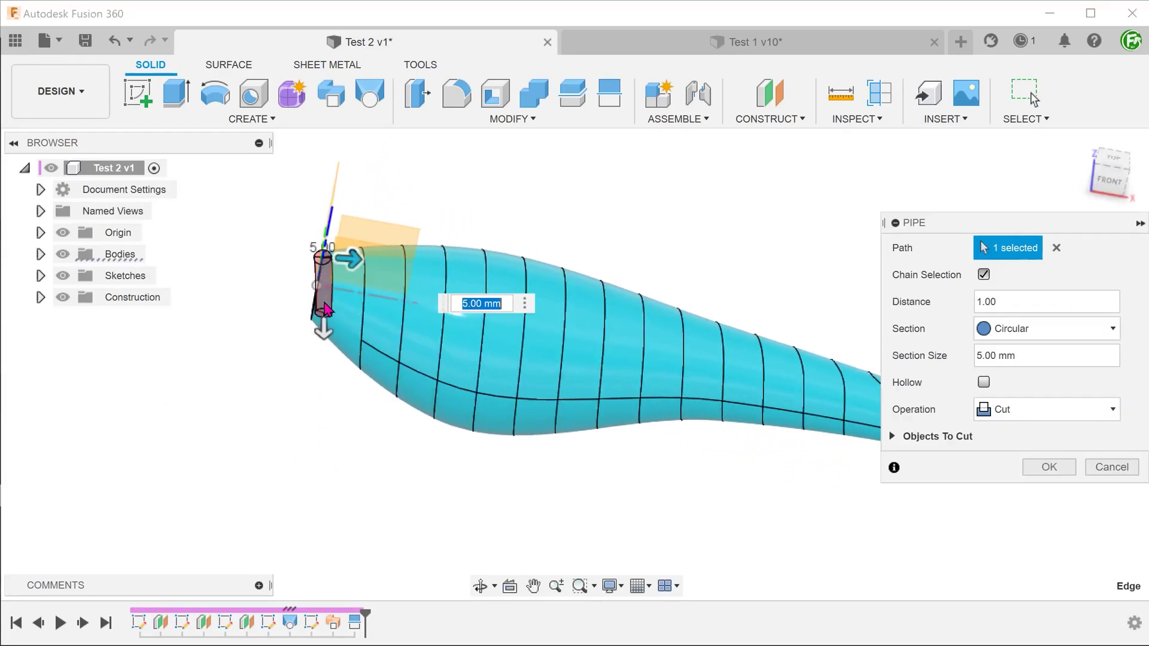
pyautogui.keyDown('shift'); pyautogui.moveTo(246, 374); pyautogui.dragTo(249, 376, button='middle'); pyautogui.keyUp('shift')
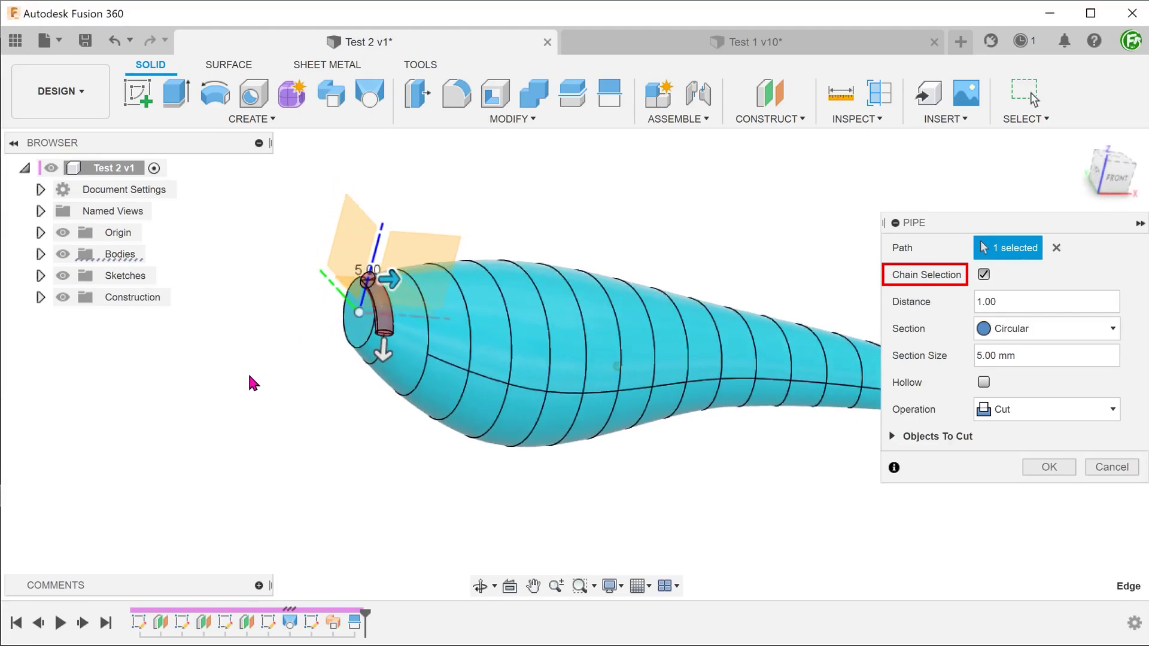
# Step: Add all the remaining segments of the spiral split edge to the Pipe path, continuing to the narrow end of the lofted body
pyautogui.keyDown('ctrl'); pyautogui.click(368, 363); pyautogui.keyUp('ctrl')
pyautogui.keyDown('ctrl'); pyautogui.click(419, 402); pyautogui.keyUp('ctrl')
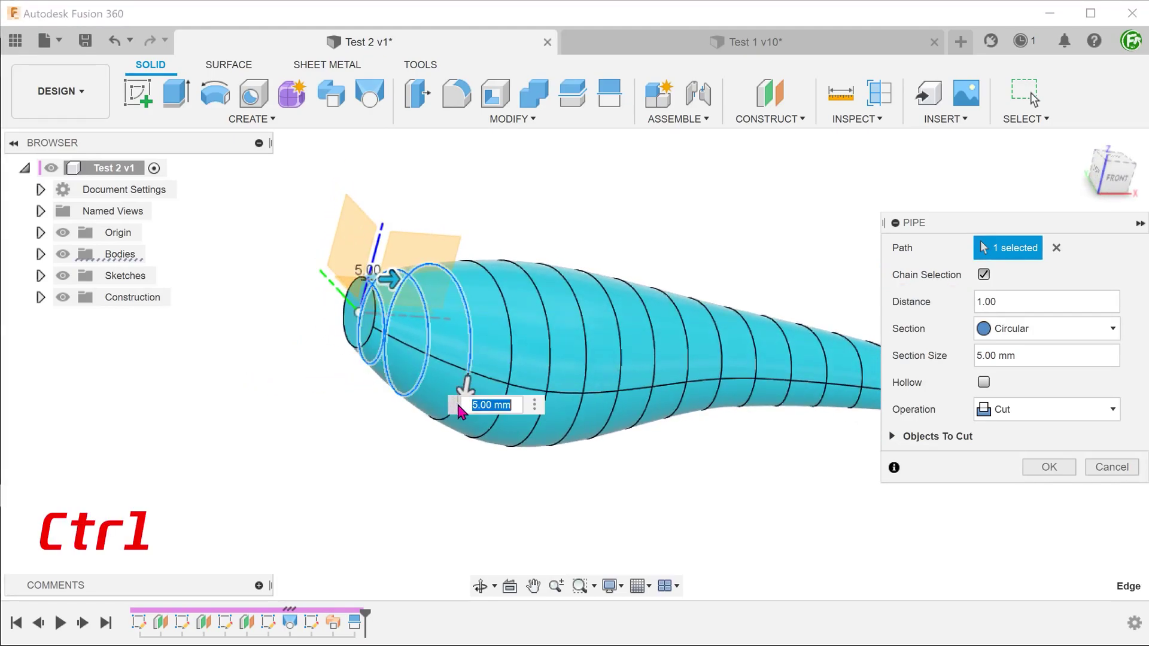
pyautogui.keyDown('ctrl'); pyautogui.click(447, 418); pyautogui.keyUp('ctrl')
pyautogui.keyDown('ctrl'); pyautogui.click(451, 422); pyautogui.keyUp('ctrl')
pyautogui.keyDown('ctrl'); pyautogui.click(486, 425); pyautogui.keyUp('ctrl')
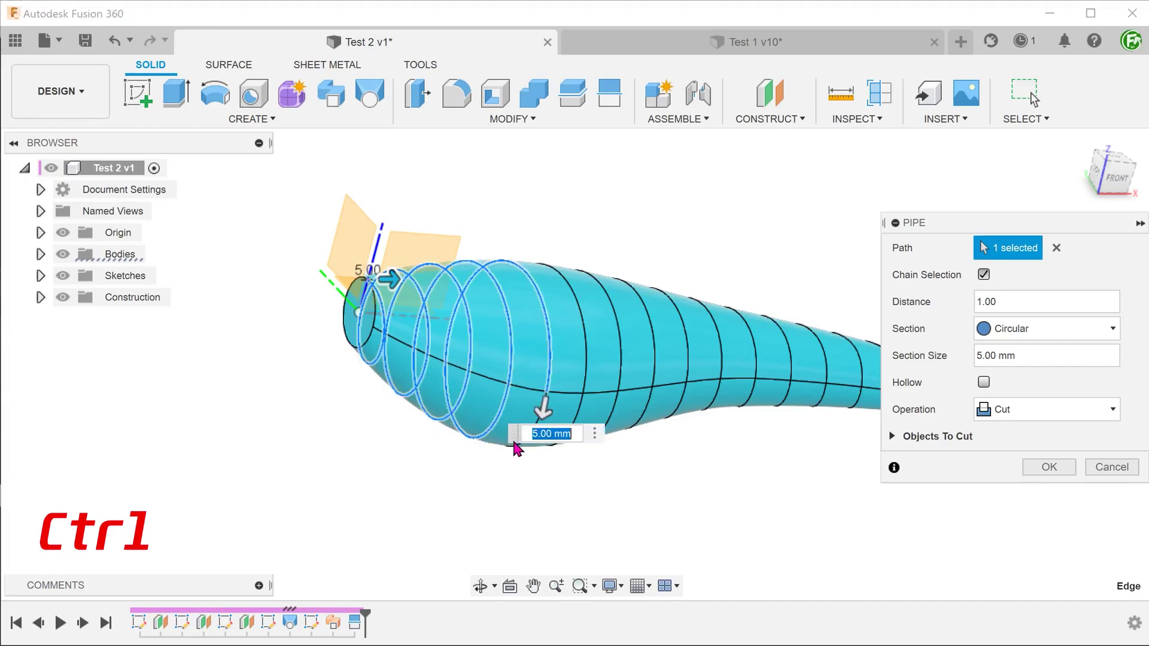
pyautogui.keyDown('ctrl'); pyautogui.click(532, 439); pyautogui.keyUp('ctrl')
pyautogui.keyDown('ctrl'); pyautogui.click(565, 446); pyautogui.keyUp('ctrl')
pyautogui.keyDown('ctrl'); pyautogui.click(563, 442); pyautogui.keyUp('ctrl')
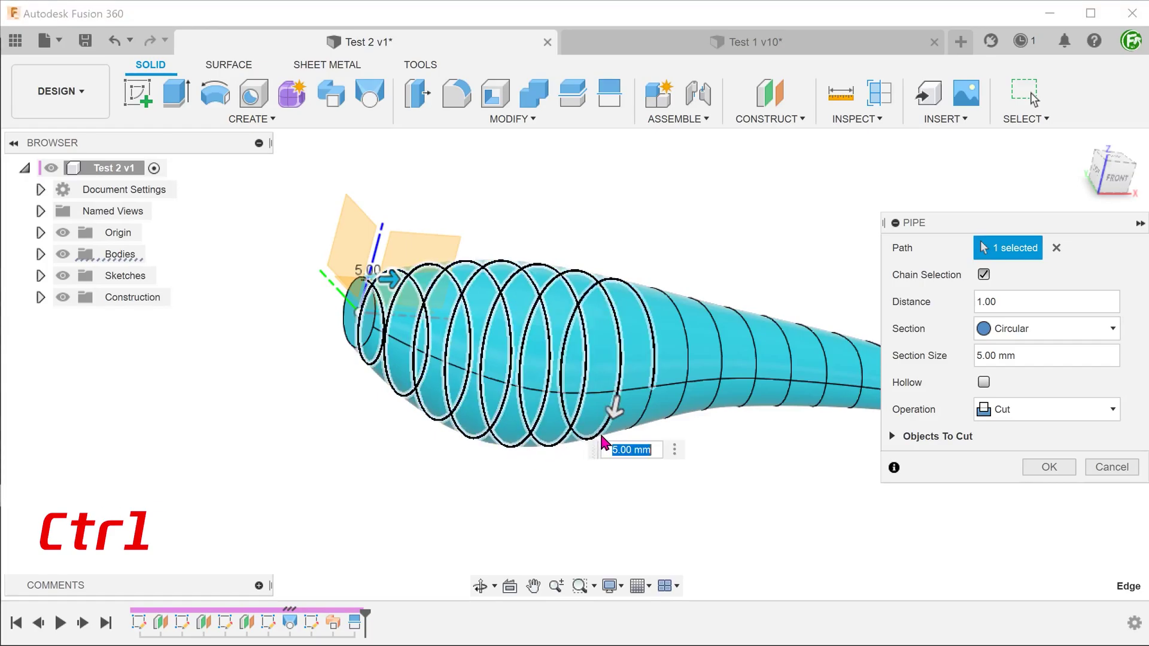
pyautogui.keyDown('ctrl'); pyautogui.click(601, 436); pyautogui.keyUp('ctrl')
pyautogui.keyDown('ctrl'); pyautogui.click(642, 424); pyautogui.keyUp('ctrl')
pyautogui.scroll(-1, 550, 484)
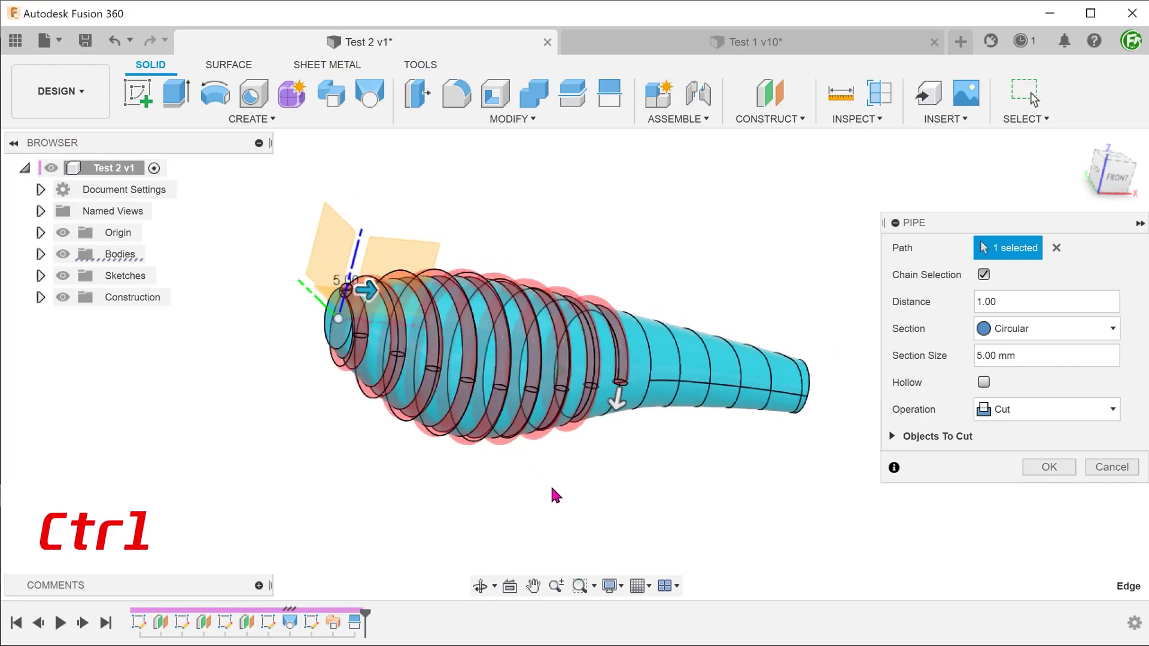
pyautogui.moveTo(550, 484); pyautogui.dragTo(481, 443, button='middle')
pyautogui.scroll(2, 481, 442)
pyautogui.keyDown('ctrl'); pyautogui.click(478, 429); pyautogui.keyUp('ctrl')
pyautogui.keyDown('ctrl'); pyautogui.click(520, 422); pyautogui.keyUp('ctrl')
pyautogui.keyDown('ctrl'); pyautogui.click(560, 418); pyautogui.keyUp('ctrl')
pyautogui.keyDown('ctrl'); pyautogui.click(606, 416); pyautogui.keyUp('ctrl')
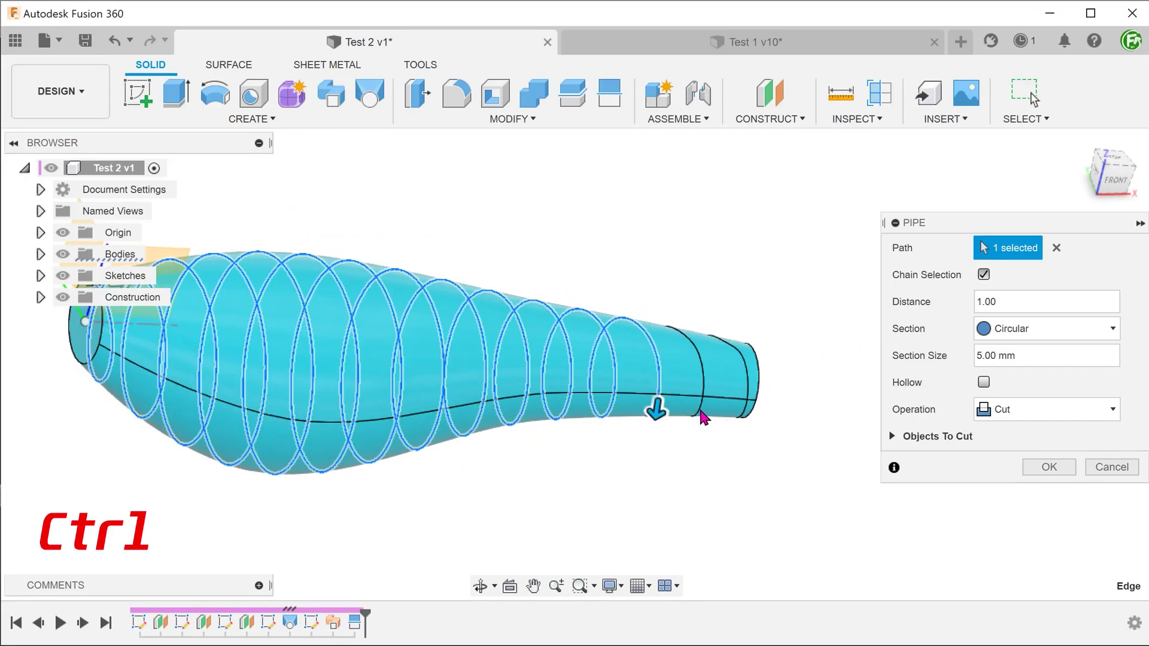
pyautogui.moveTo(635, 436)
pyautogui.keyDown('shift'); pyautogui.mouseDown(button='middle')
pyautogui.moveTo(606, 482)
pyautogui.moveTo(623, 448)
pyautogui.mouseUp(button='middle'); pyautogui.keyUp('shift')
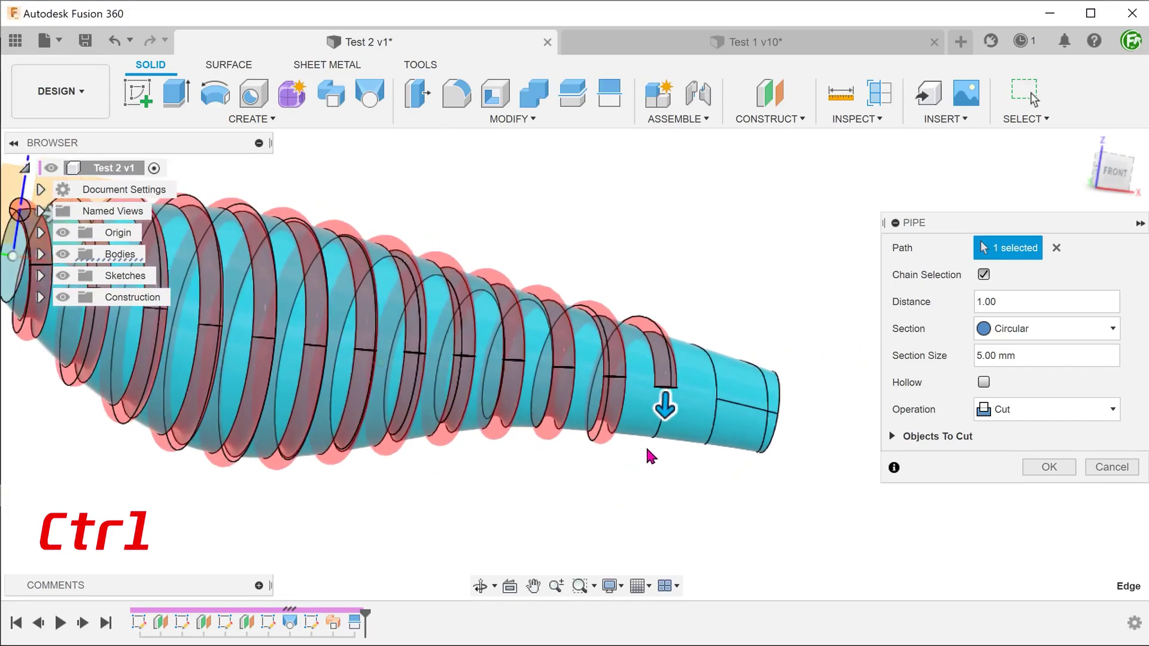
pyautogui.keyDown('ctrl'); pyautogui.click(654, 438); pyautogui.keyUp('ctrl')
pyautogui.keyDown('ctrl'); pyautogui.click(704, 443); pyautogui.keyUp('ctrl')
pyautogui.keyDown('ctrl'); pyautogui.click(756, 449); pyautogui.keyUp('ctrl')
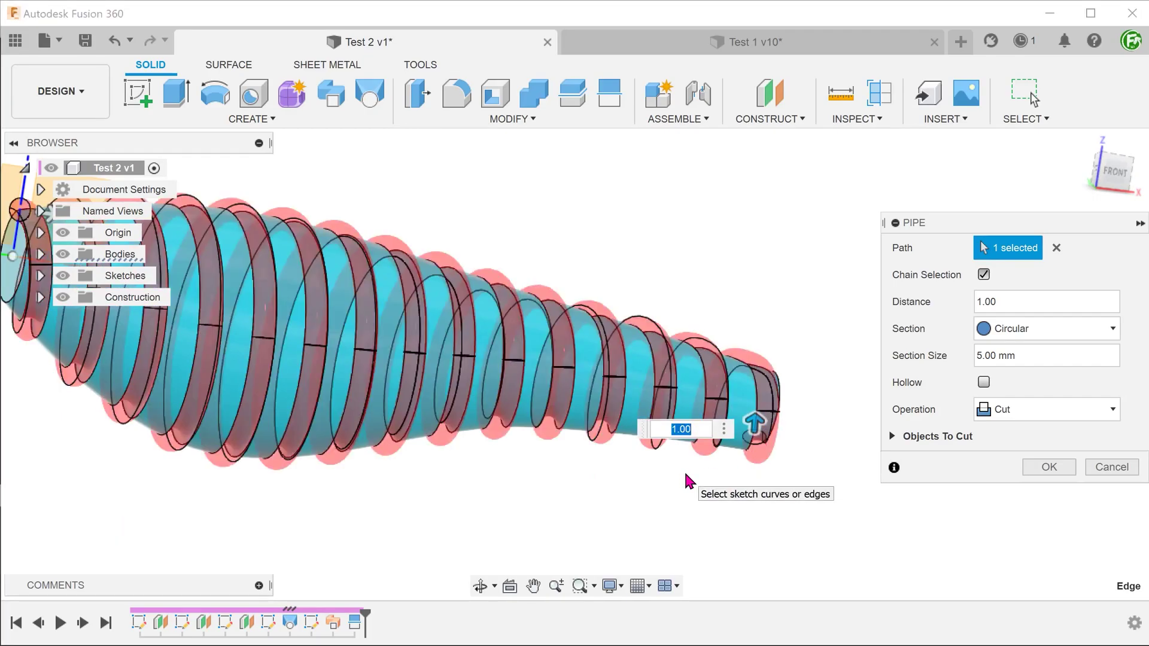
# Step: Set the pipe's section size to 3 mm with the Join operation and create the pipe
pyautogui.click(975, 357)
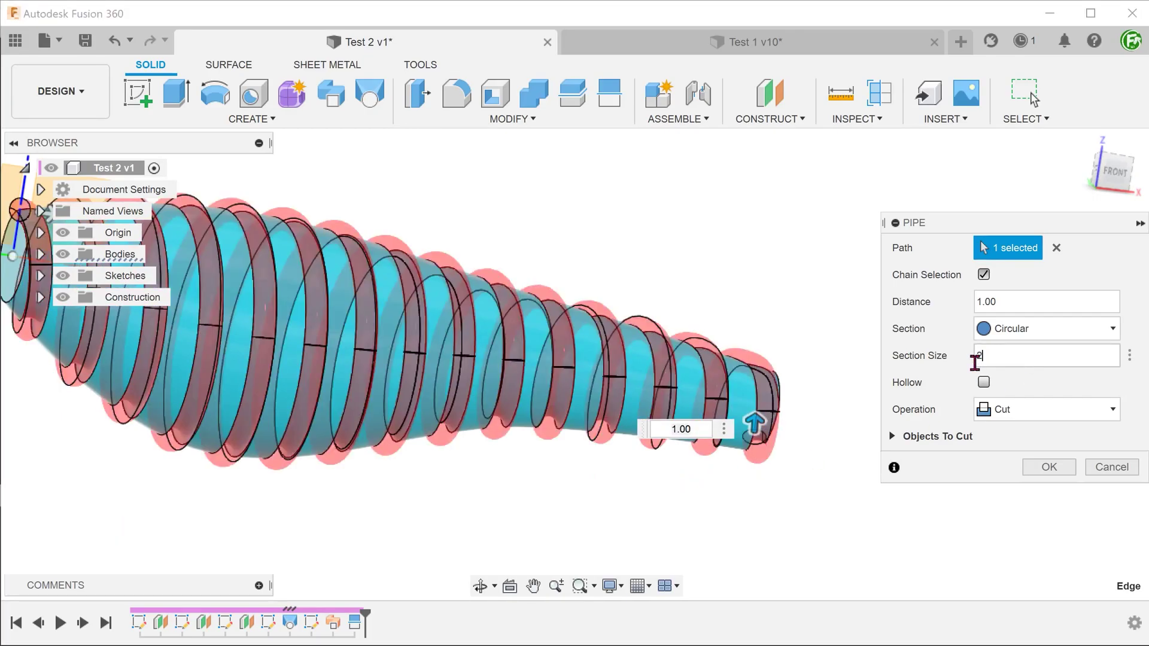
pyautogui.click(989, 409)
pyautogui.press('Up')
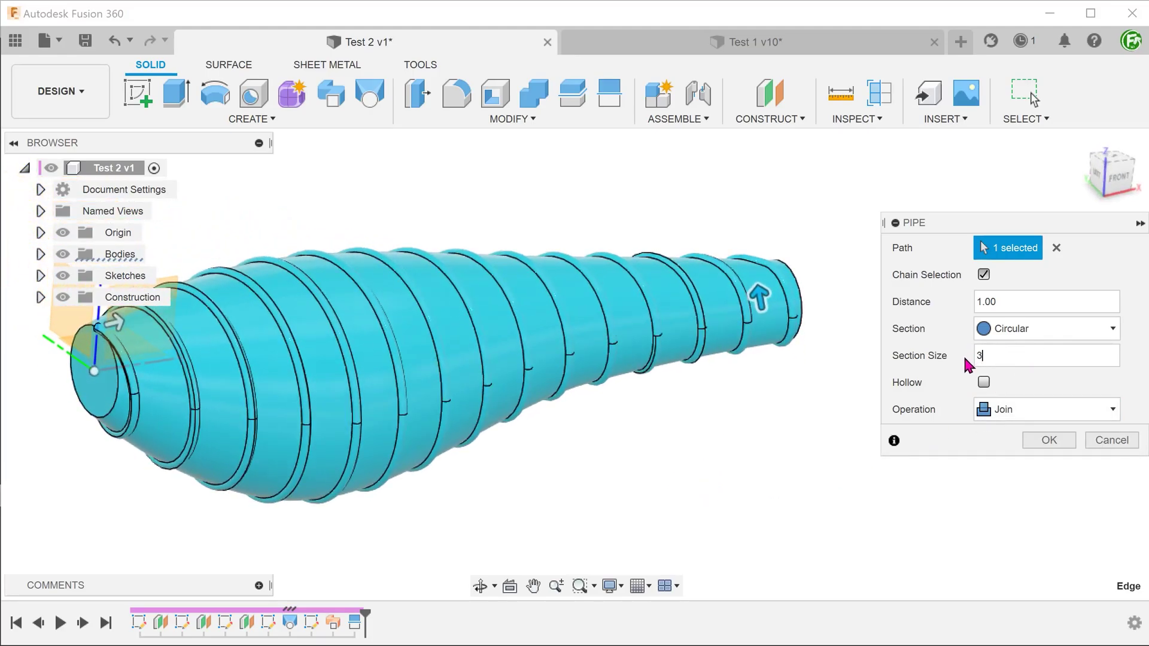
pyautogui.write('3')
pyautogui.click(1047, 441)
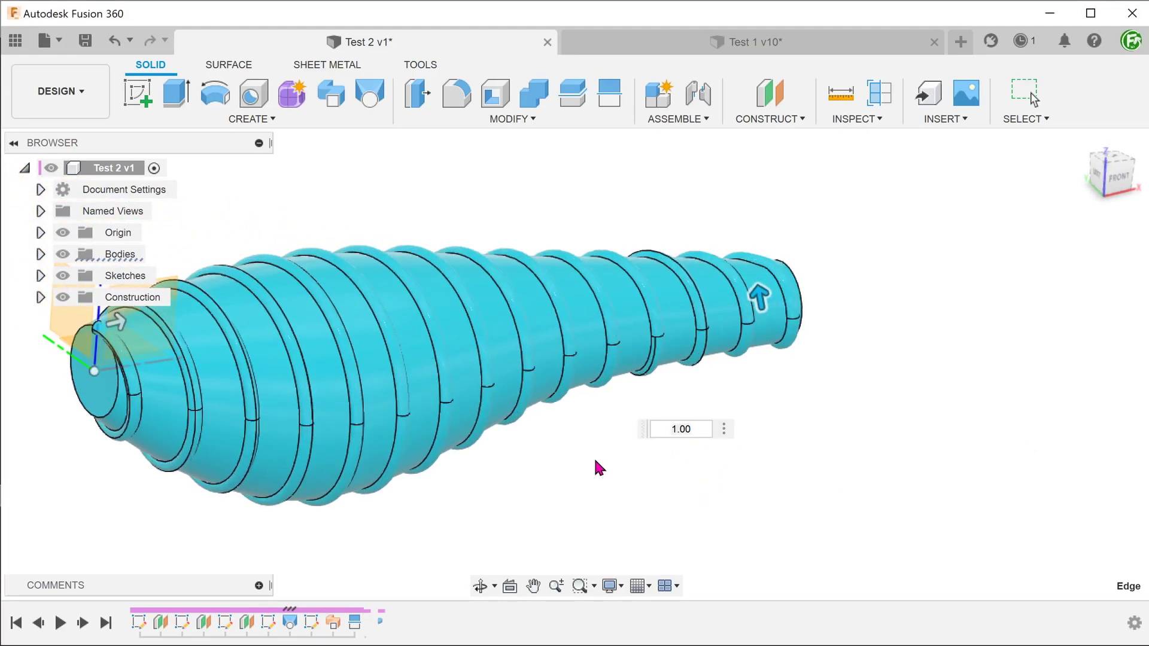
# Step: Edit the twisted surface sweep, trying a twist angle of 10*360 degrees followed by 5*360 degrees
pyautogui.keyDown('shift'); pyautogui.moveTo(595, 460); pyautogui.dragTo(709, 518, button='middle'); pyautogui.keyUp('shift')
pyautogui.click(376, 622)
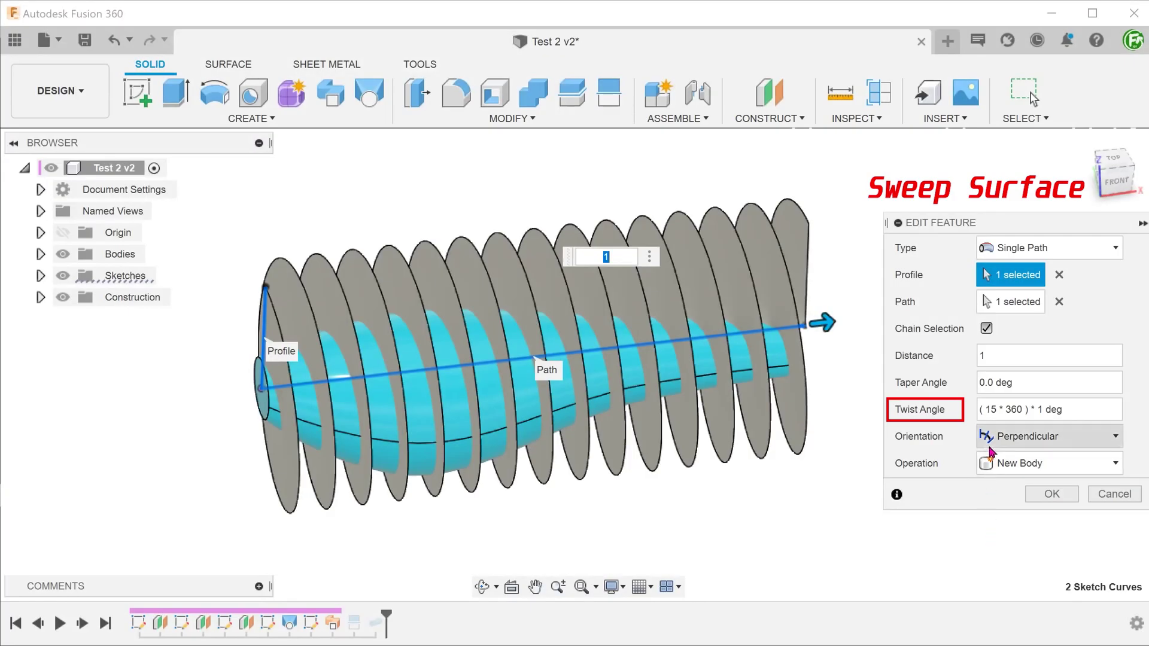
pyautogui.click(996, 412)
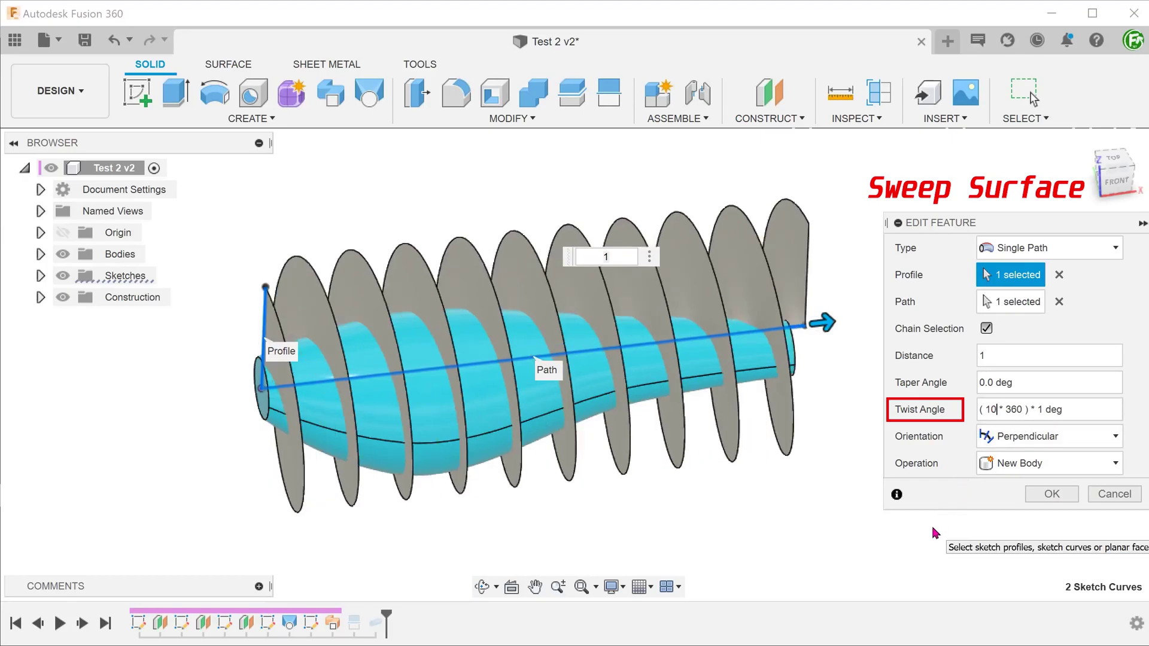
pyautogui.press('BackSpace')
pyautogui.press('BackSpace')
pyautogui.write('5')
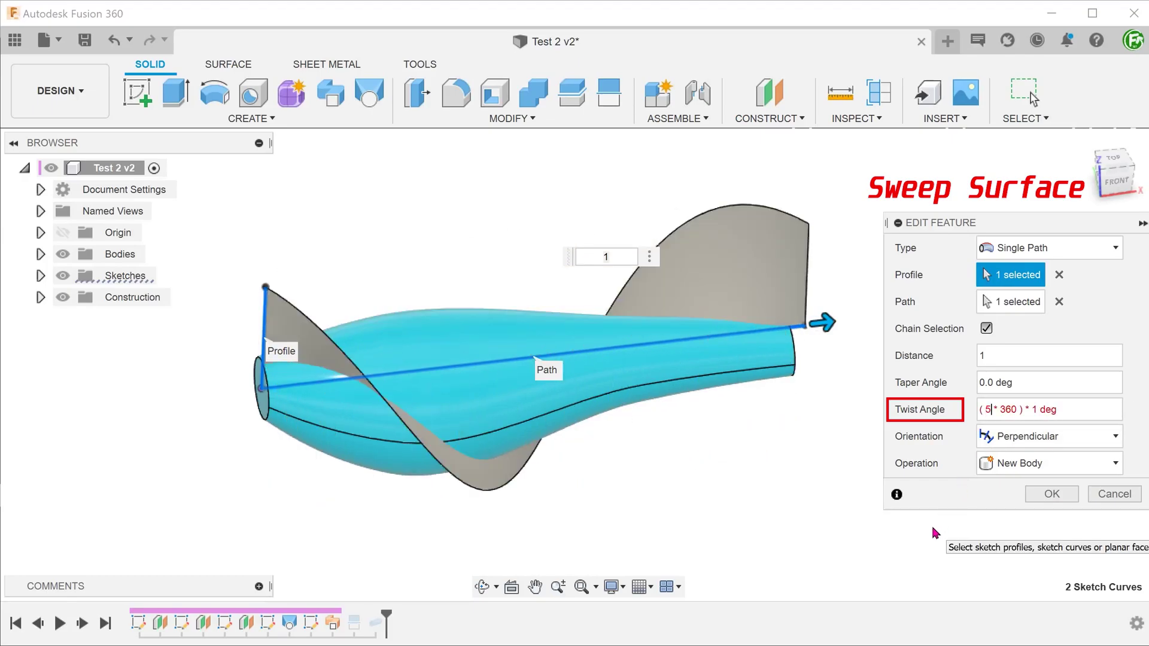